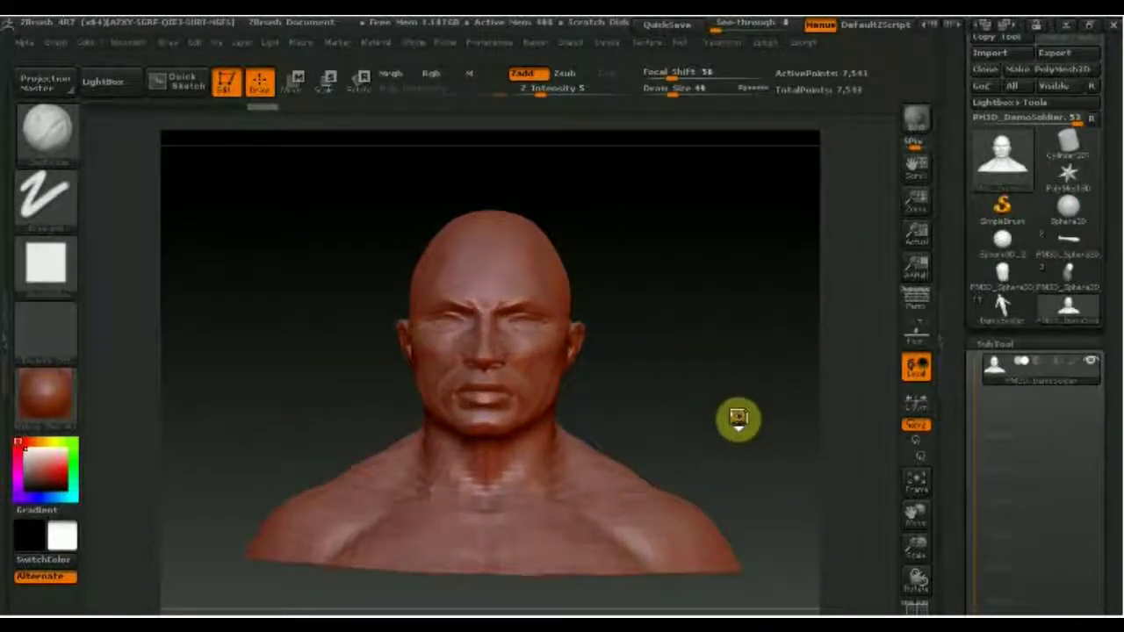
Load the DemoHead.ZTL bust from the LightBox tool library and draw it on the canvas.
mouse_move(753, 357)
left_mouse_down()
mouse_move(677, 367)
mouse_move(743, 351)
mouse_move(705, 339)
left_mouse_up()
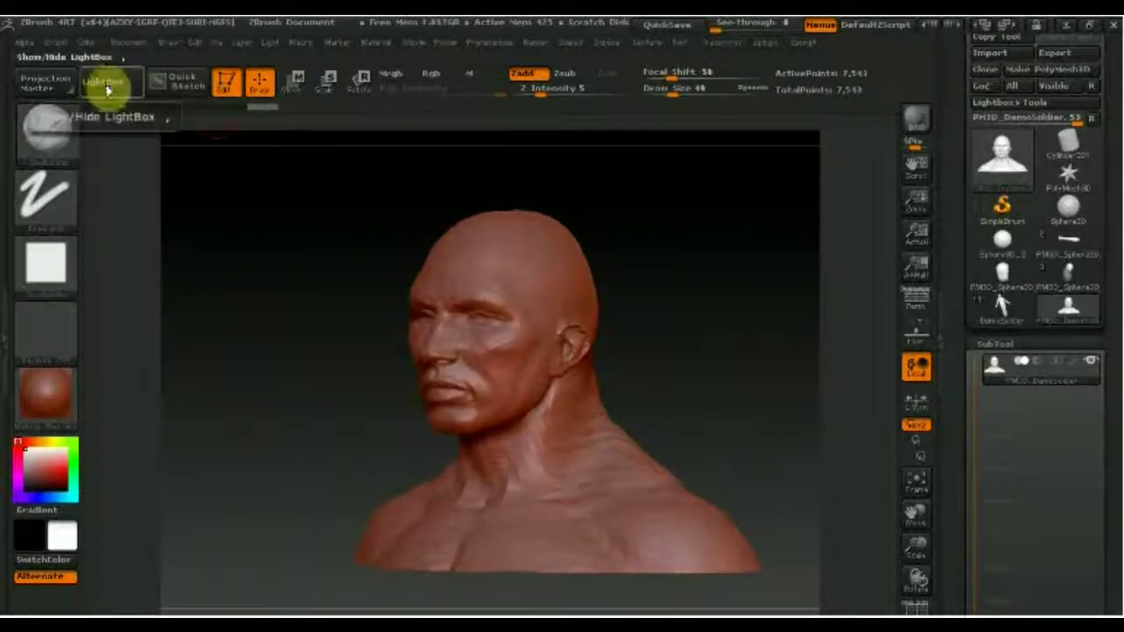
left_click(104, 83)
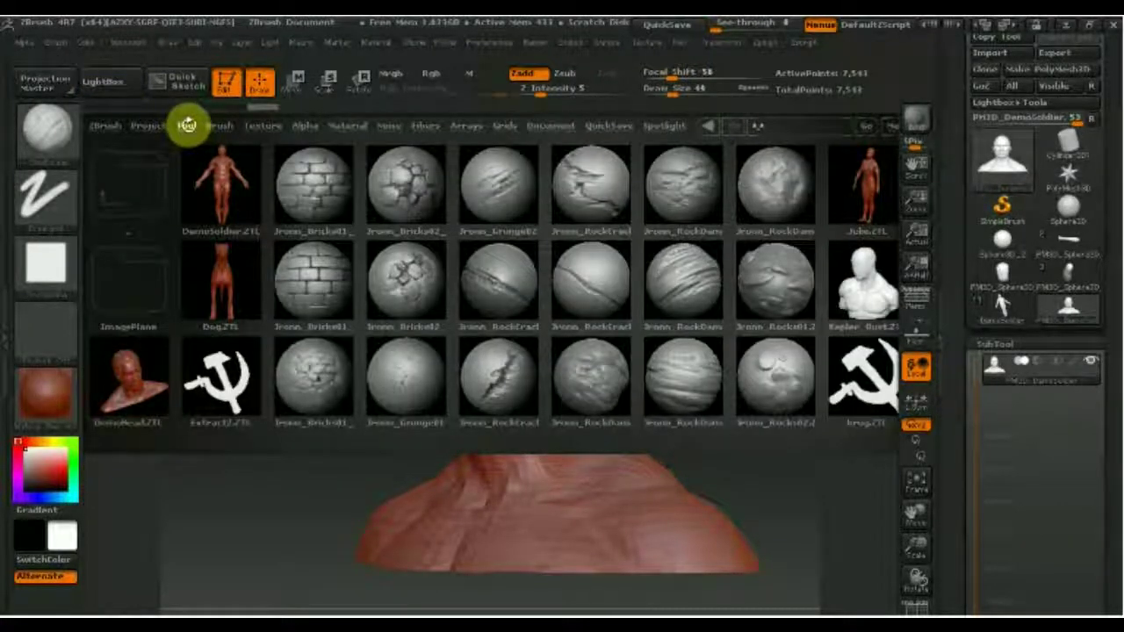
left_click(127, 381)
double_click(127, 380)
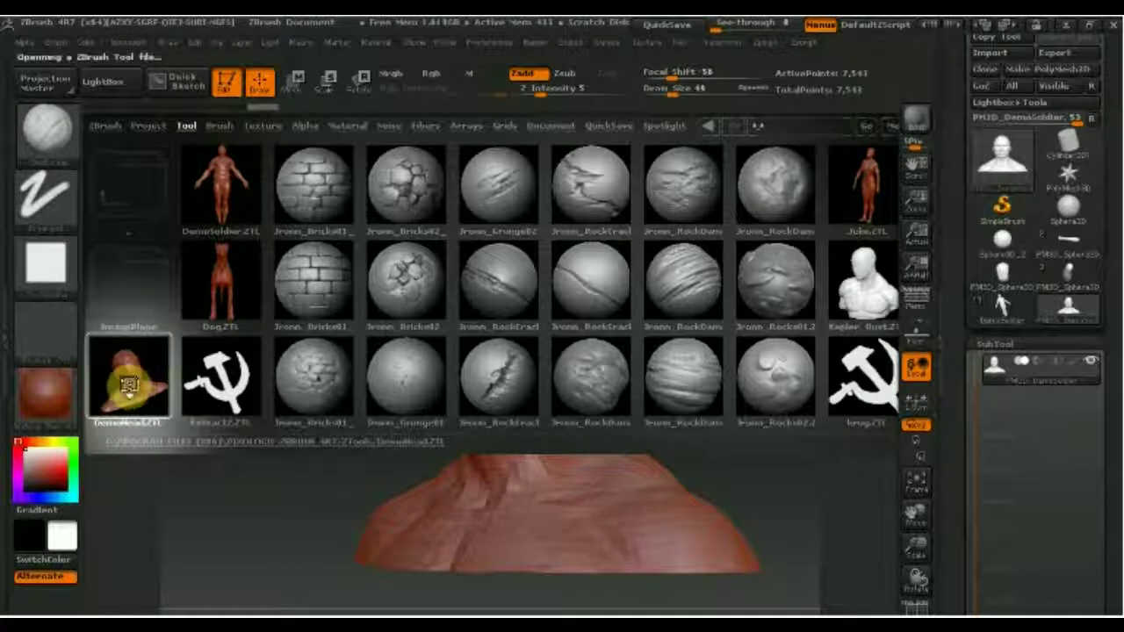
left_click(105, 85)
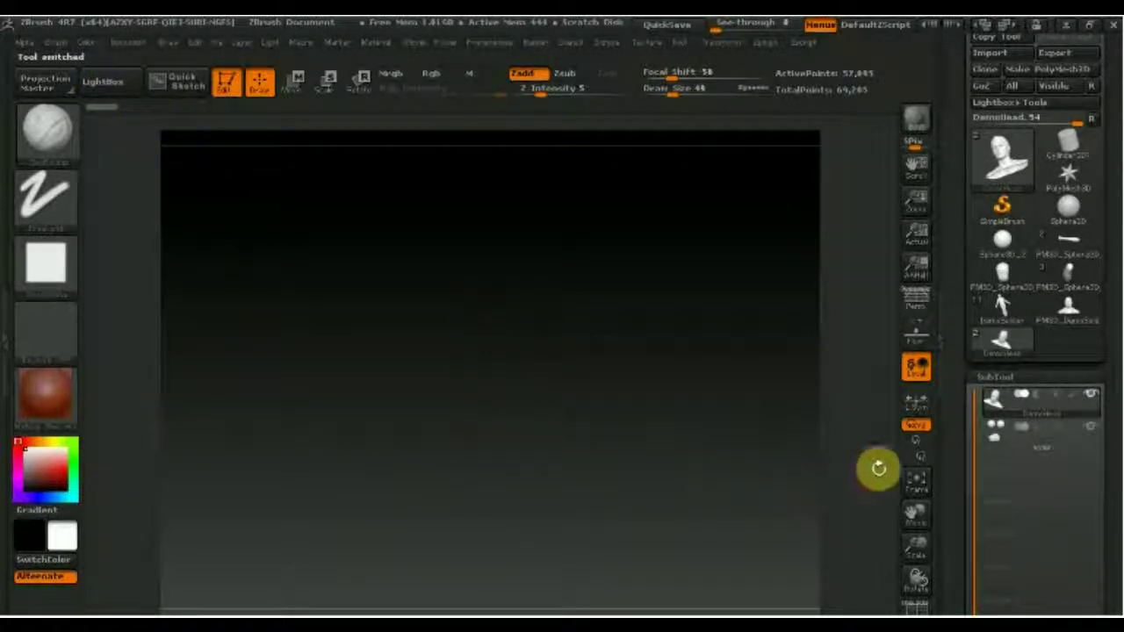
left_click(917, 485)
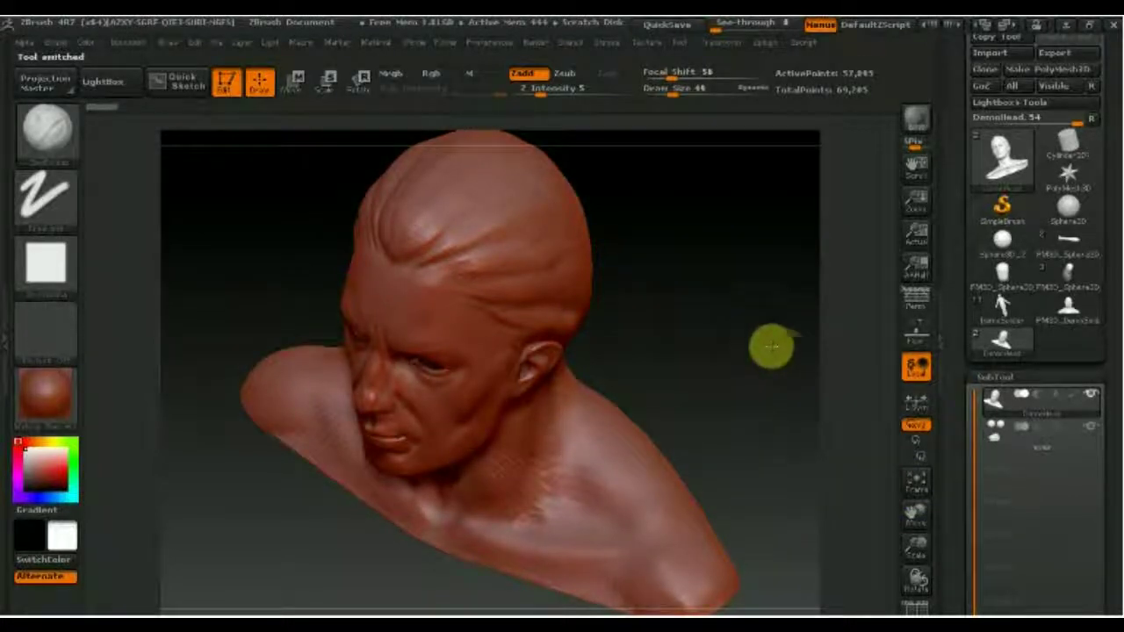
Turn the DemoHead bust toward the front and select the eyes SubTool.
left_click_drag(772, 347, 782, 351)
mouse_move(697, 372)
left_mouse_down()
mouse_move(723, 366)
mouse_move(663, 337)
left_mouse_up()
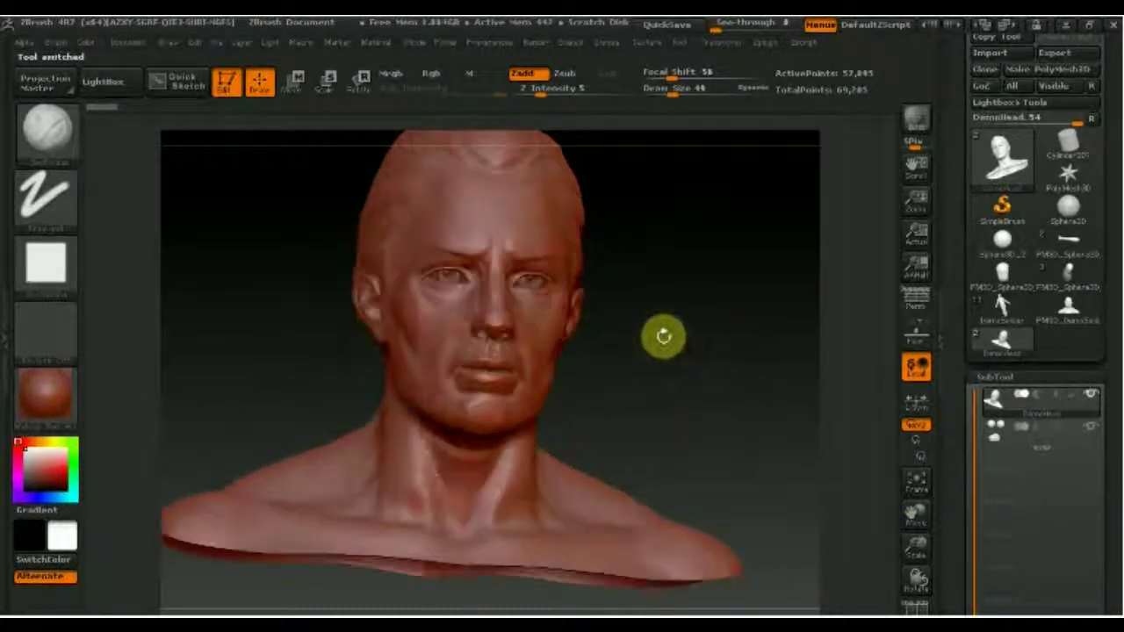
left_click(999, 435)
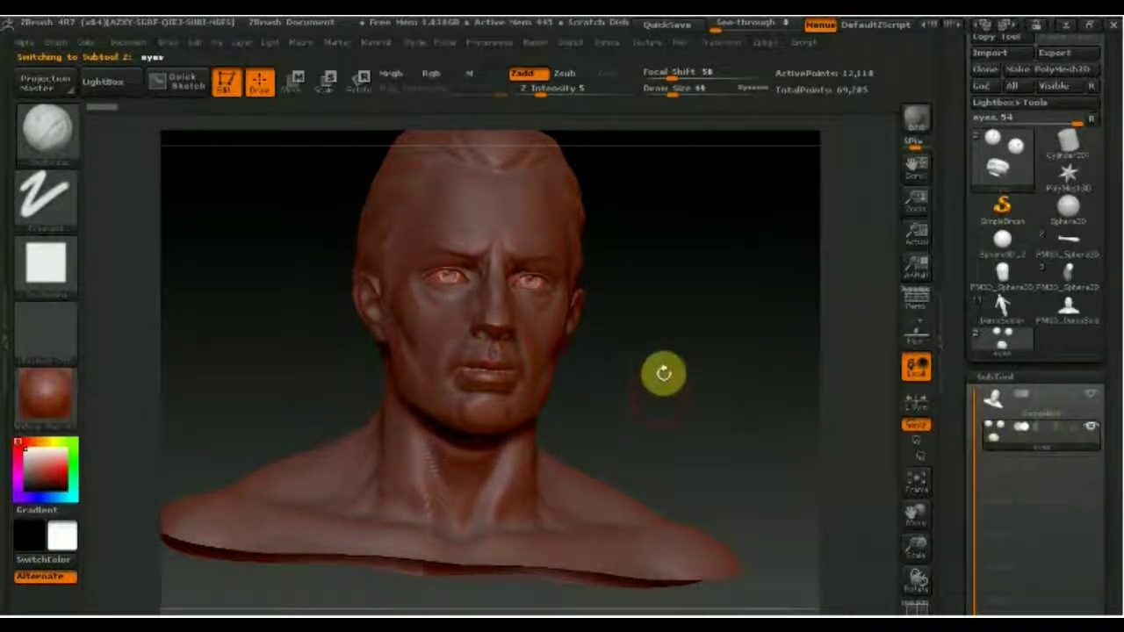
left_click_drag(638, 372, 641, 370)
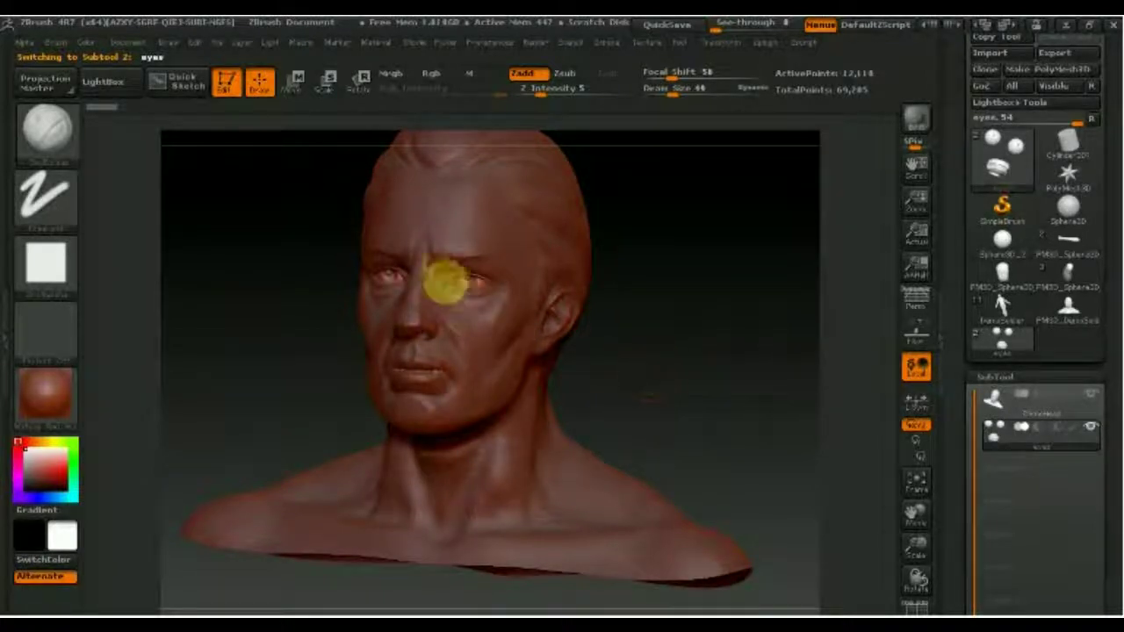
Choose IMM BParts from the brush palette and show its insertable body-part meshes.
left_click(104, 82)
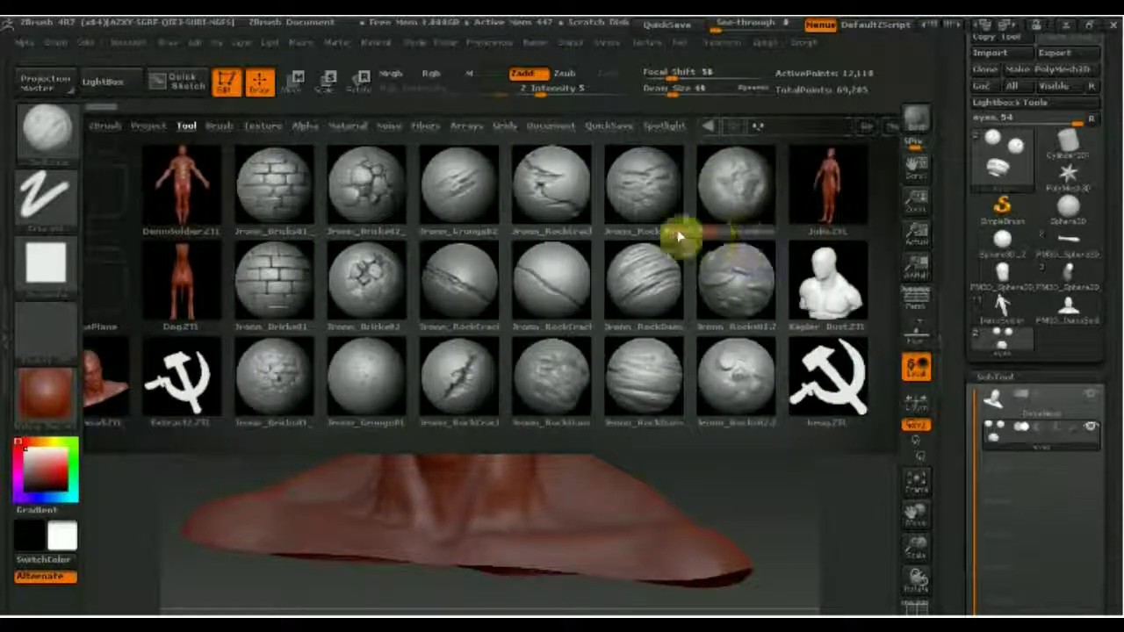
scroll(534, 213, "down", 3)
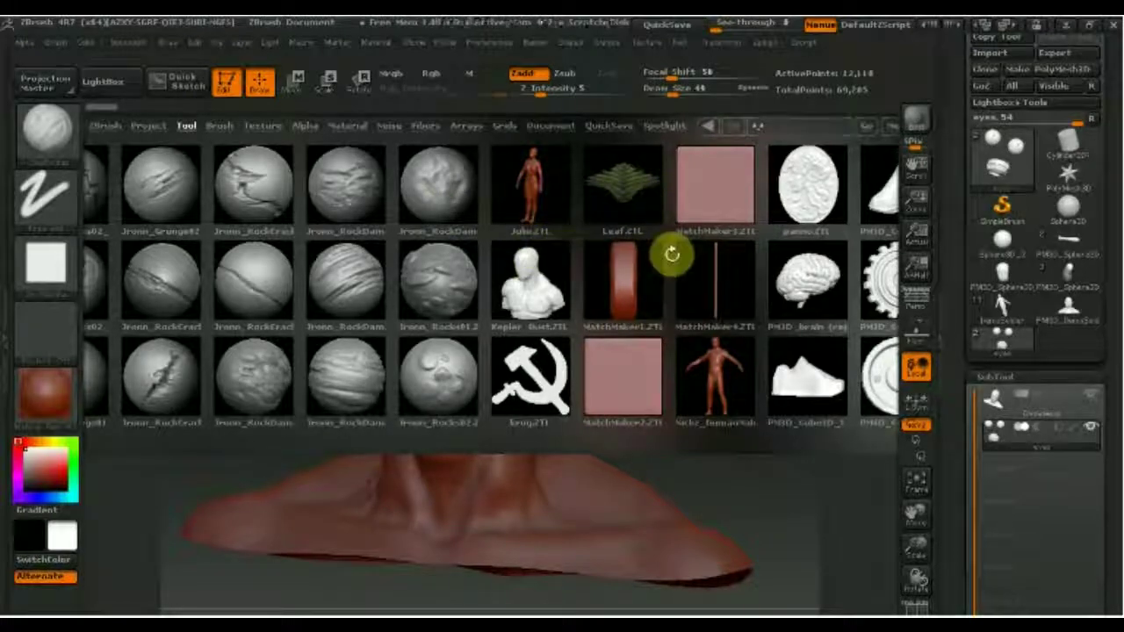
left_click_drag(659, 246, 582, 239)
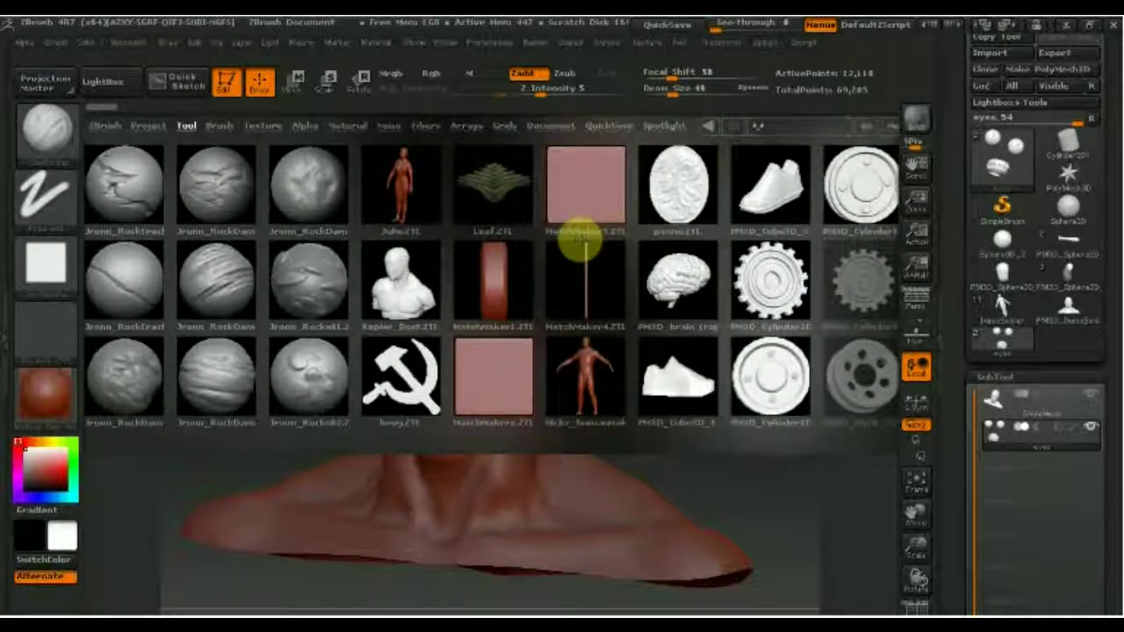
left_click(44, 132)
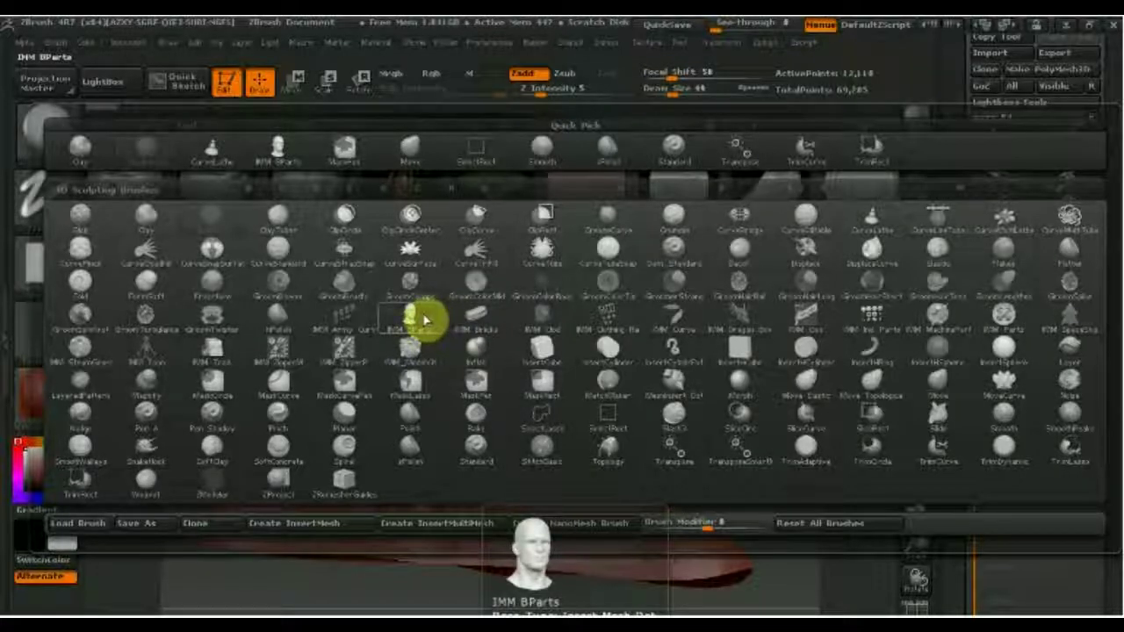
left_click(415, 319)
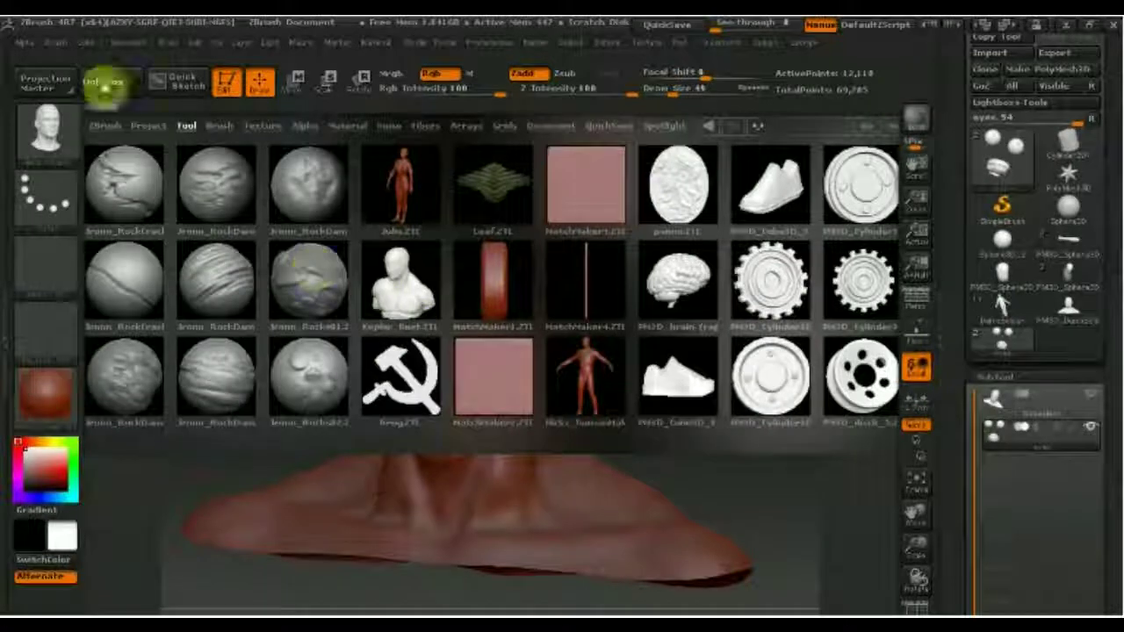
left_click(124, 83)
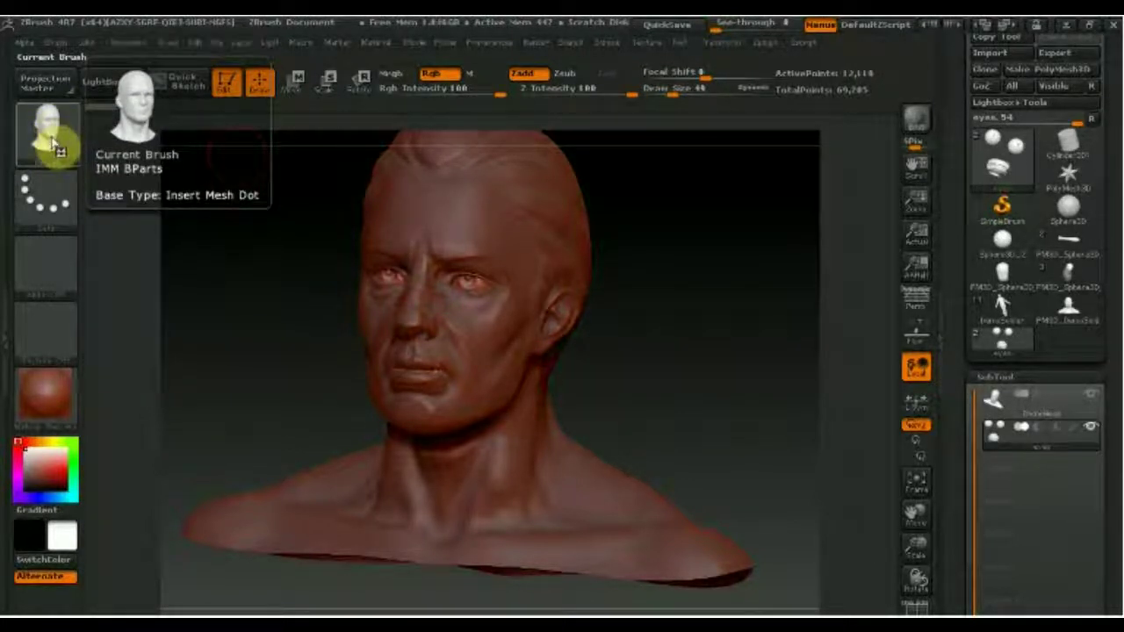
left_click(50, 142)
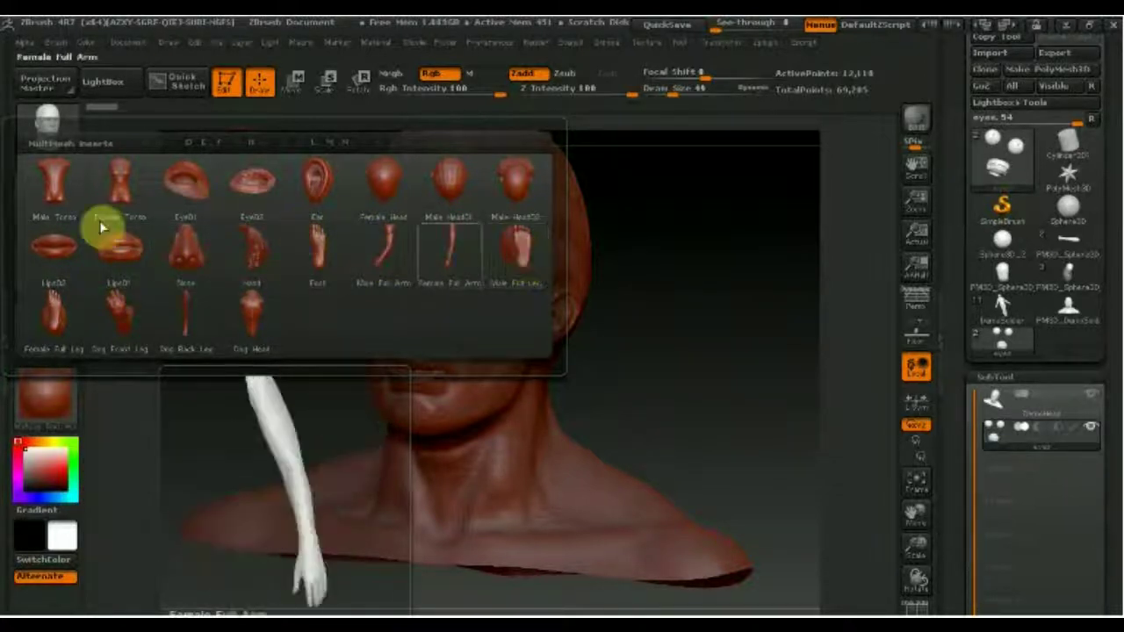
Pick the Nose insert mesh and try inserting a body part beside the ear, which gets refused.
left_click(196, 261)
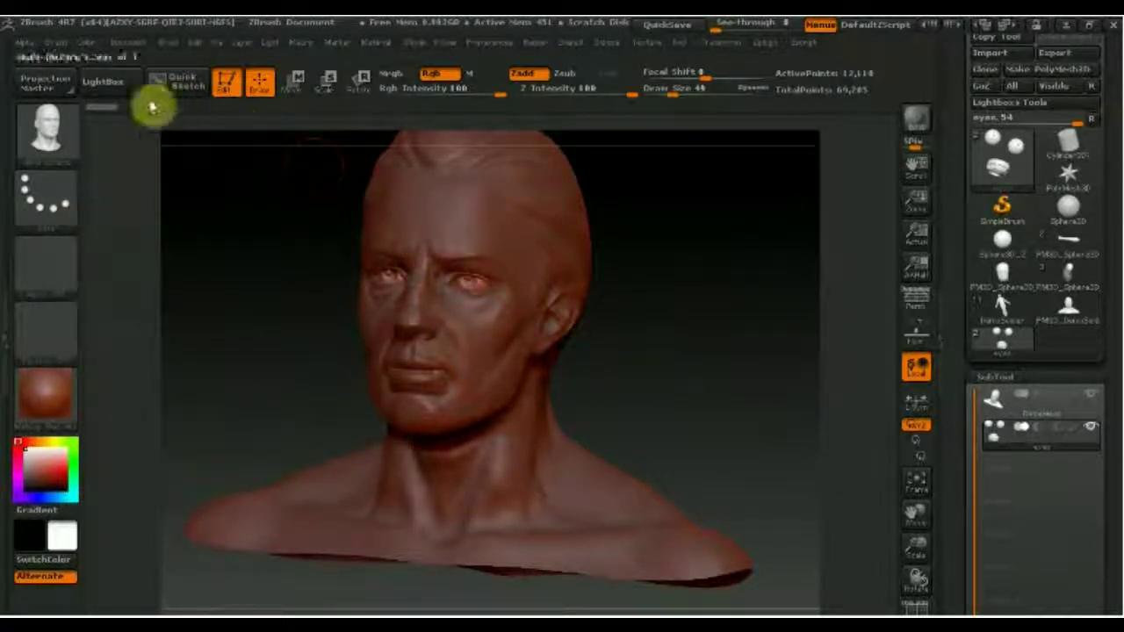
left_click(48, 137)
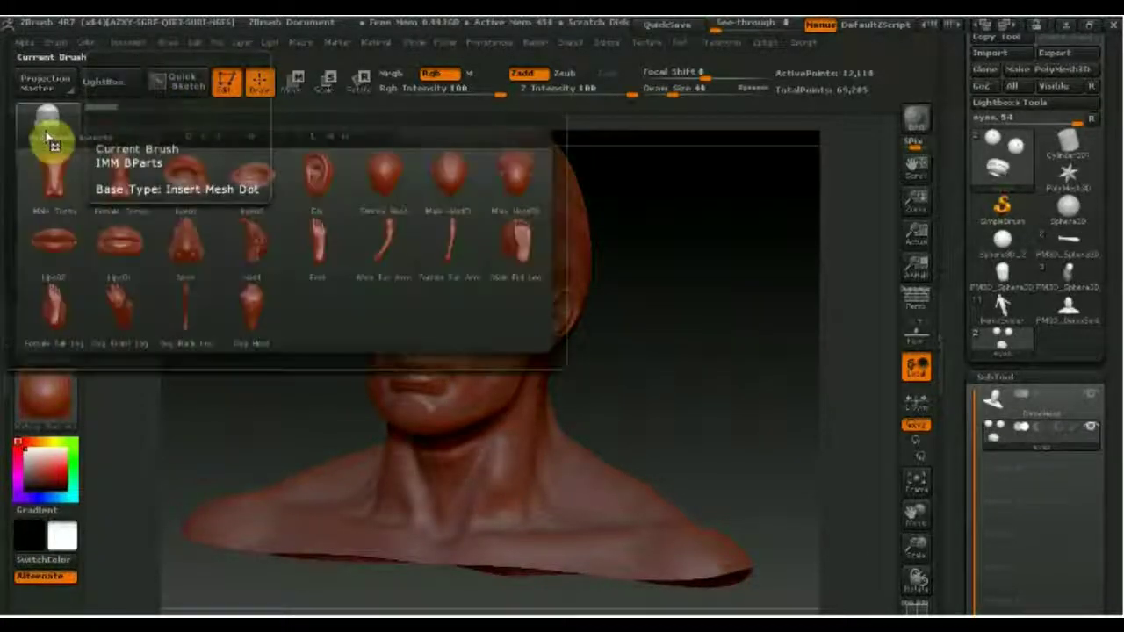
left_click(462, 185)
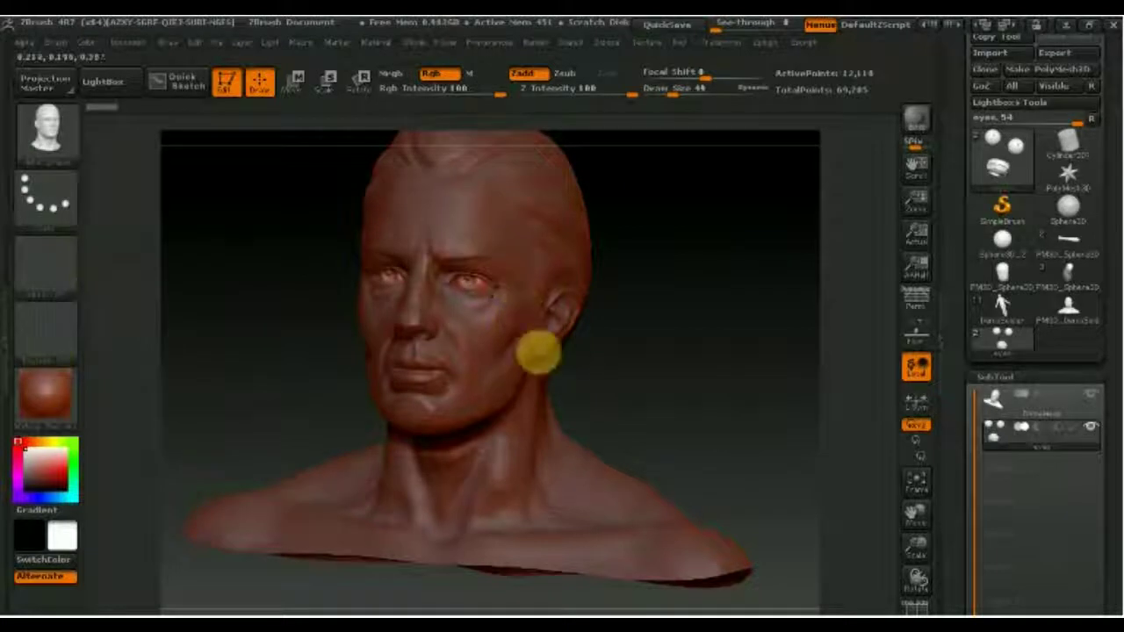
left_click(522, 336)
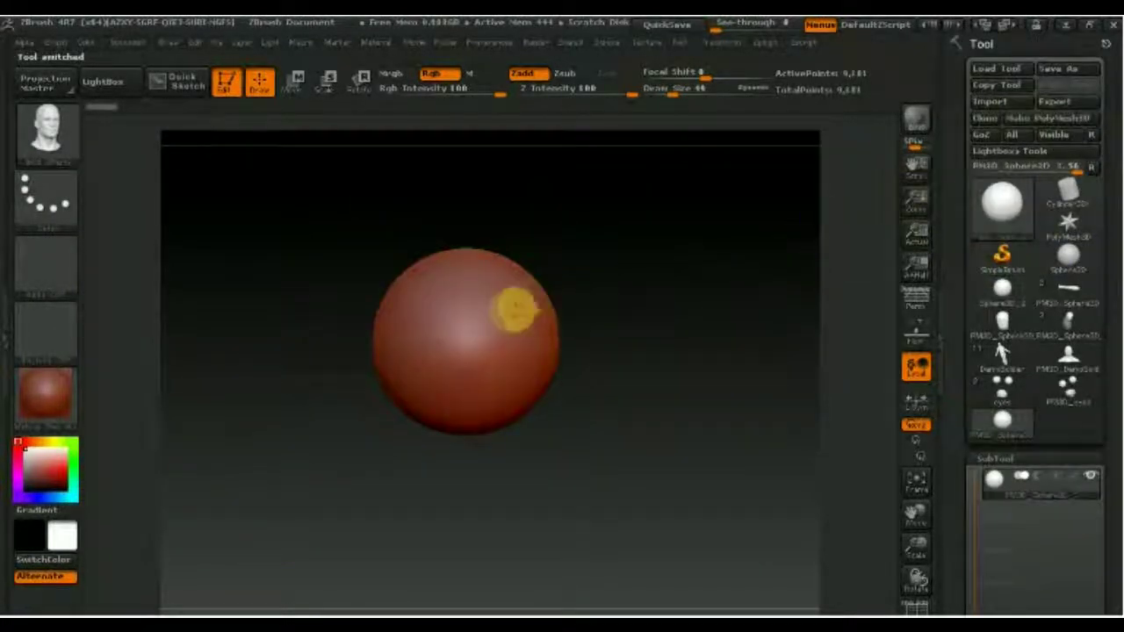
Drag the IMM BParts male head onto the top of the PM3D_Sphere3D sphere and turn it forward.
left_click_drag(509, 293, 522, 243)
mouse_move(628, 387)
left_mouse_down()
mouse_move(650, 414)
mouse_move(537, 407)
mouse_move(706, 366)
mouse_move(722, 522)
left_mouse_up()
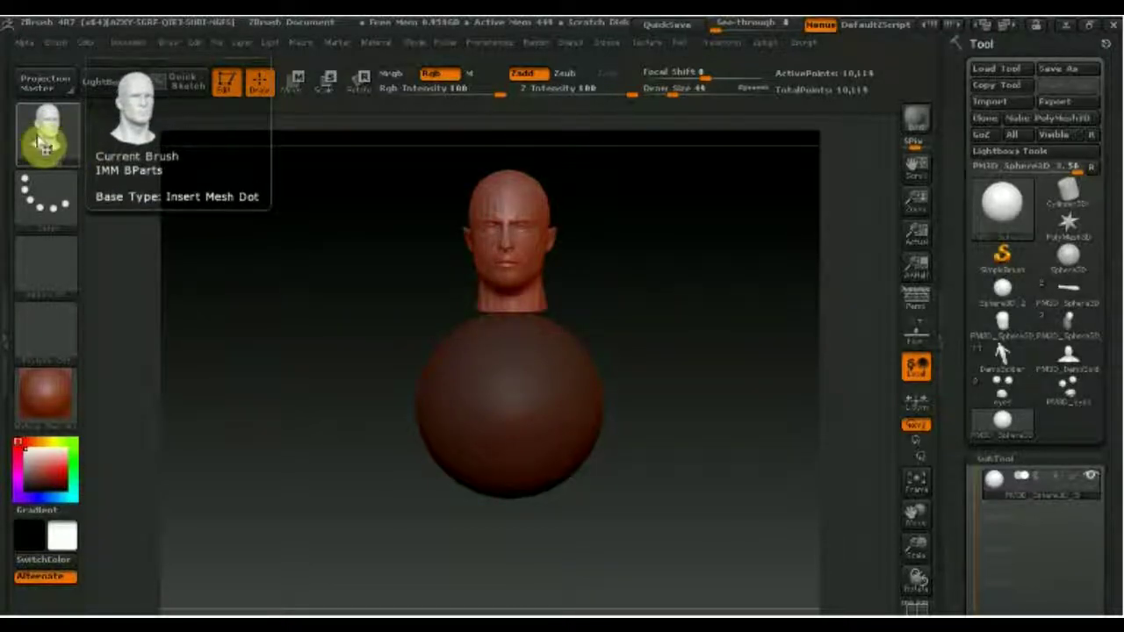
left_click(61, 145)
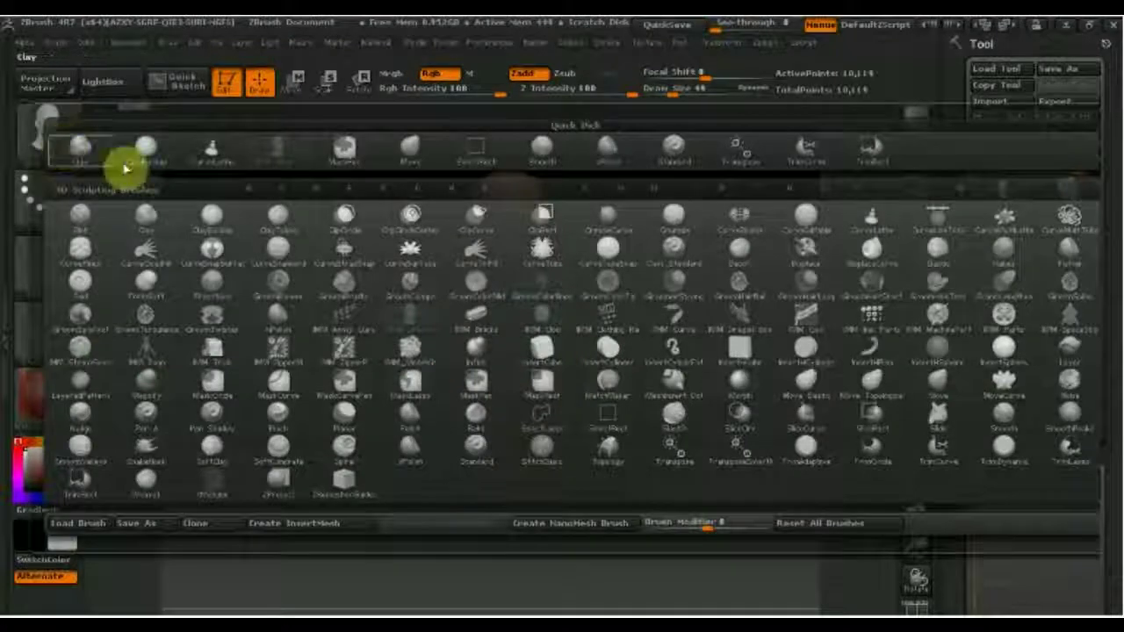
left_click(444, 138)
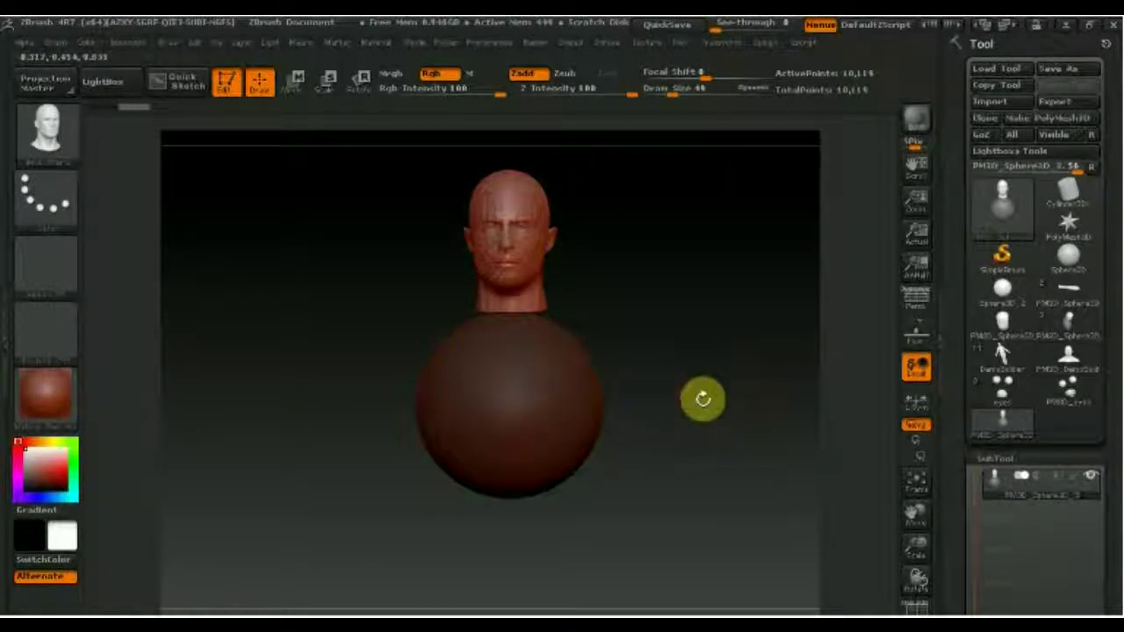
left_click_drag(1111, 481, 1107, 347)
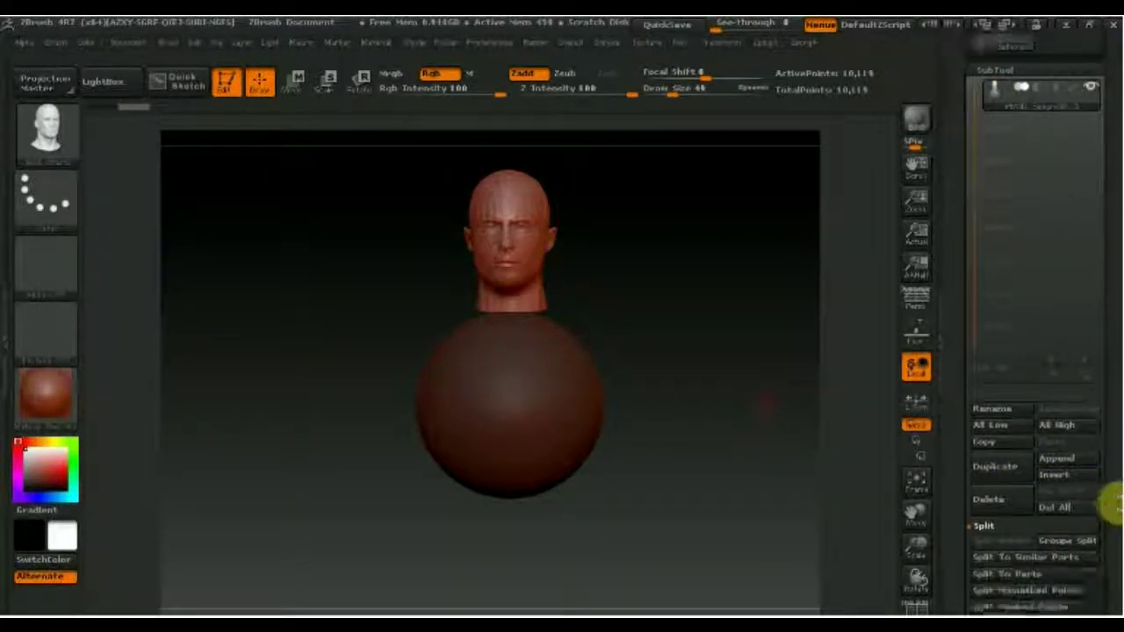
Run Split To Parts on the head and sphere, then toggle one part's visibility and select the second SubTool.
left_click_drag(1099, 550, 1116, 450)
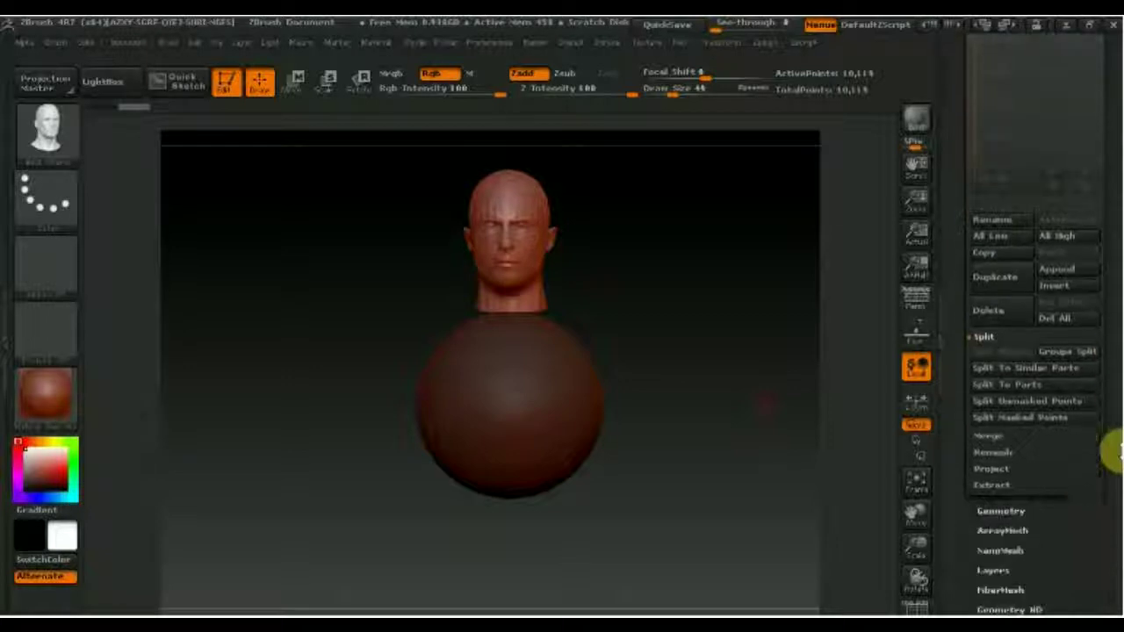
left_click(1011, 387)
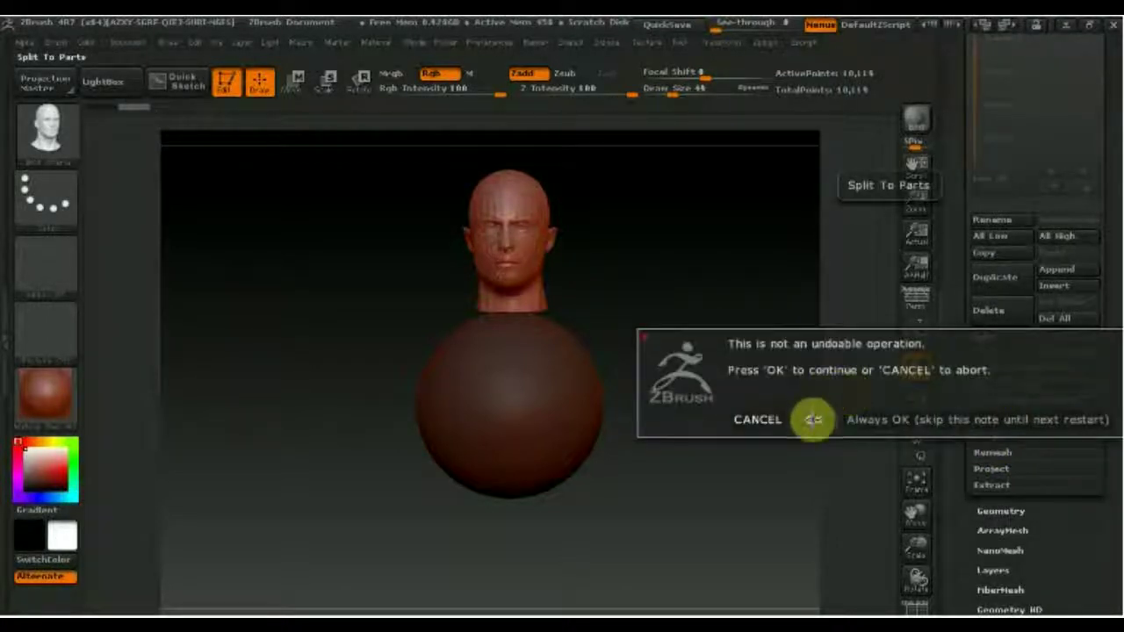
left_click(813, 419)
scroll(1114, 332, "up", 5)
scroll(1049, 251, "up", 5)
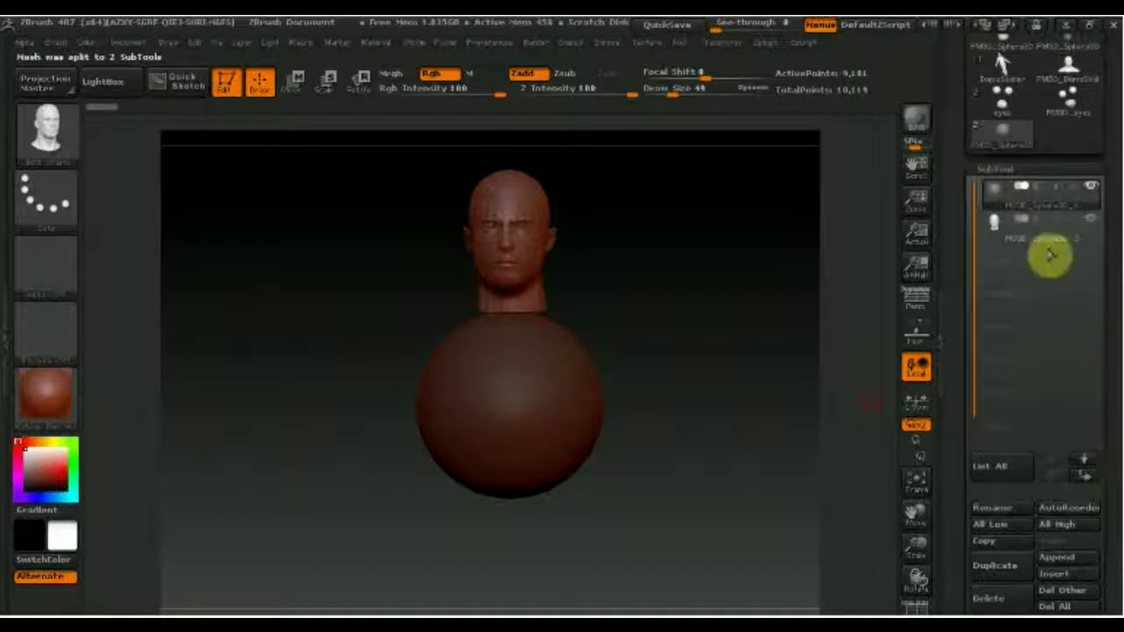
left_click(1093, 189)
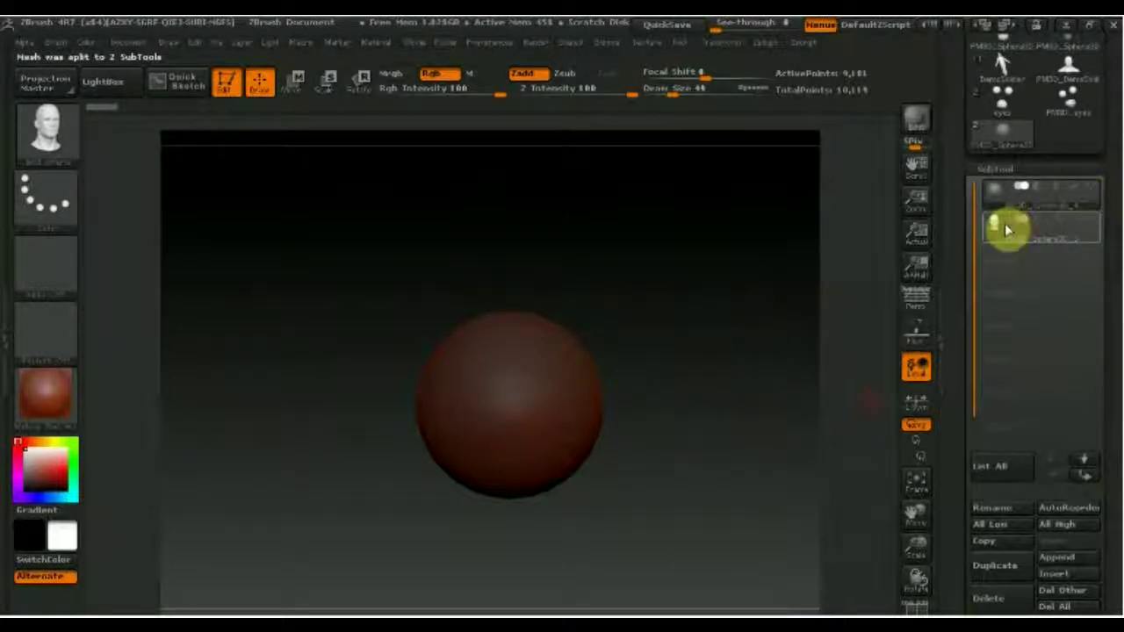
left_click(1005, 223)
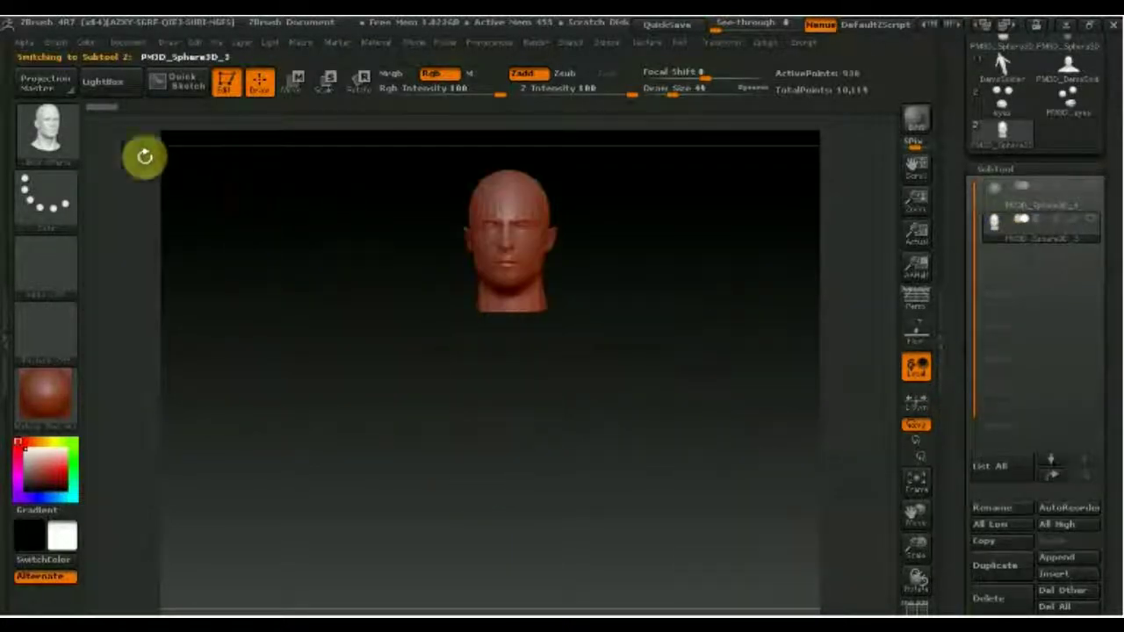
Select the sphere subtool, pull a mesh upward out of it, and rotate to a front view.
left_click(59, 142)
left_click(56, 188)
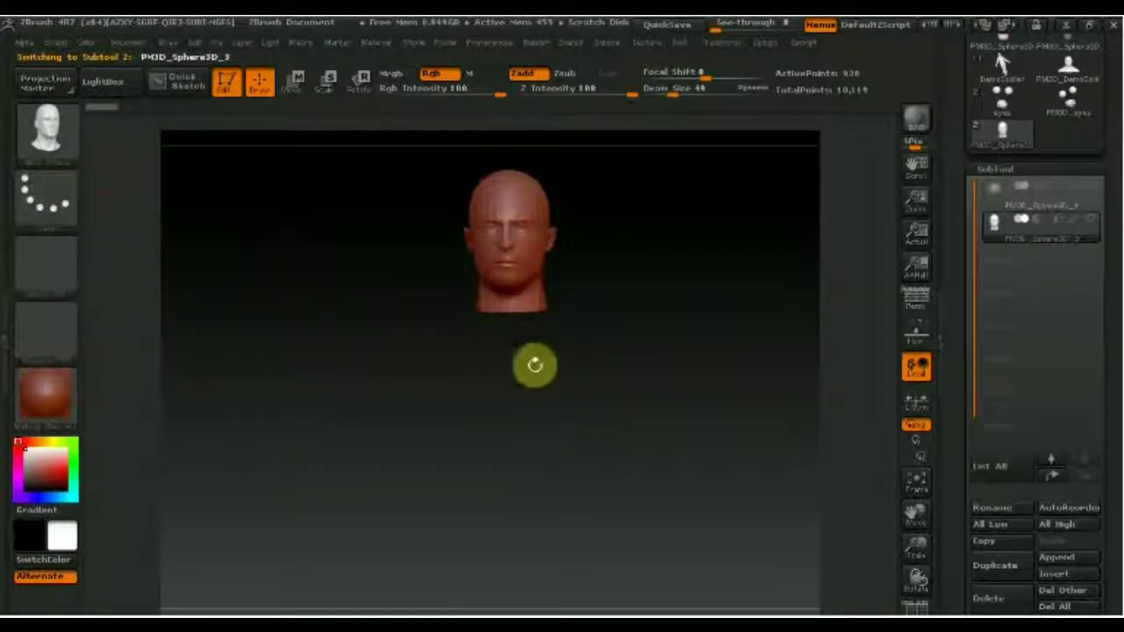
mouse_move(518, 338)
left_mouse_down()
mouse_move(515, 356)
mouse_move(515, 321)
mouse_move(514, 339)
mouse_move(459, 343)
mouse_move(524, 326)
mouse_move(527, 354)
mouse_move(584, 319)
mouse_move(542, 314)
mouse_move(578, 339)
mouse_move(568, 324)
left_mouse_up()
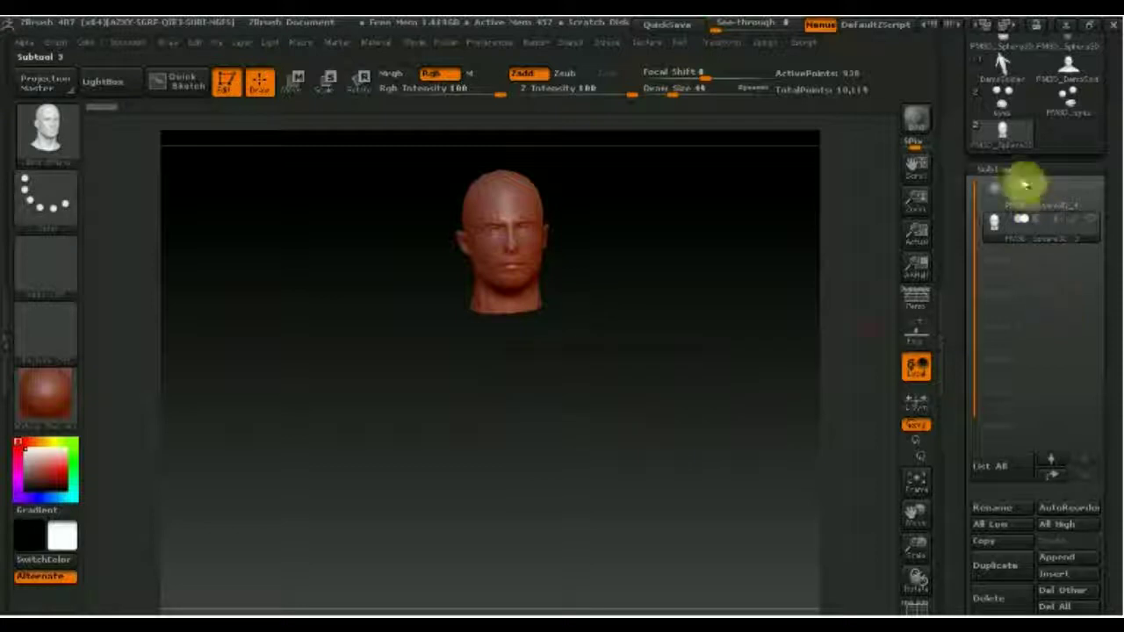
left_click(998, 196)
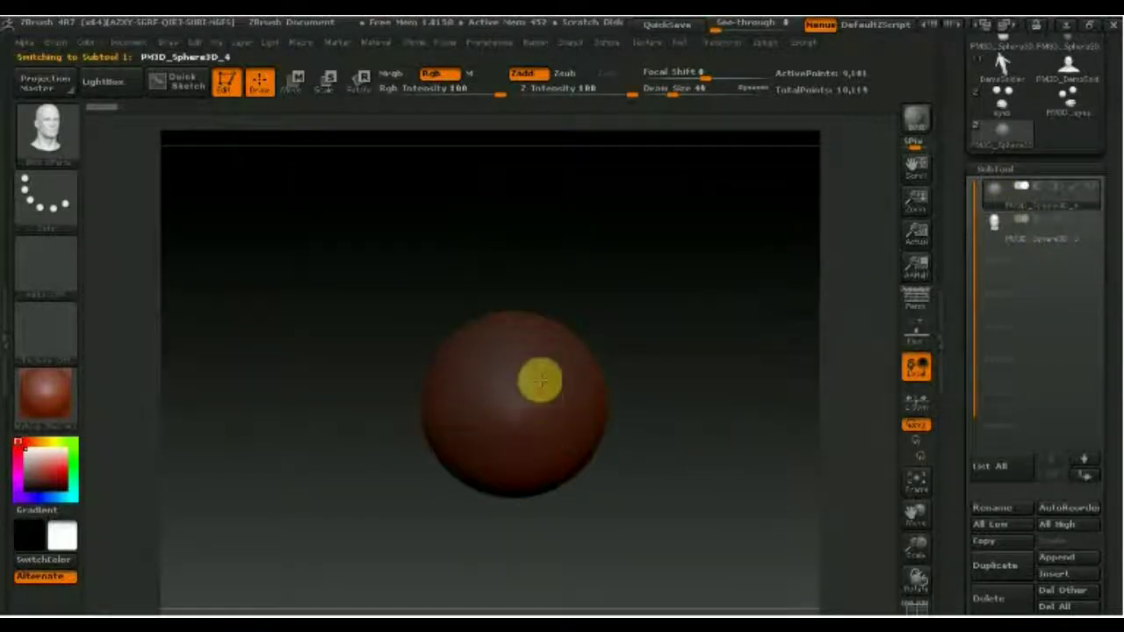
left_click_drag(539, 381, 674, 428)
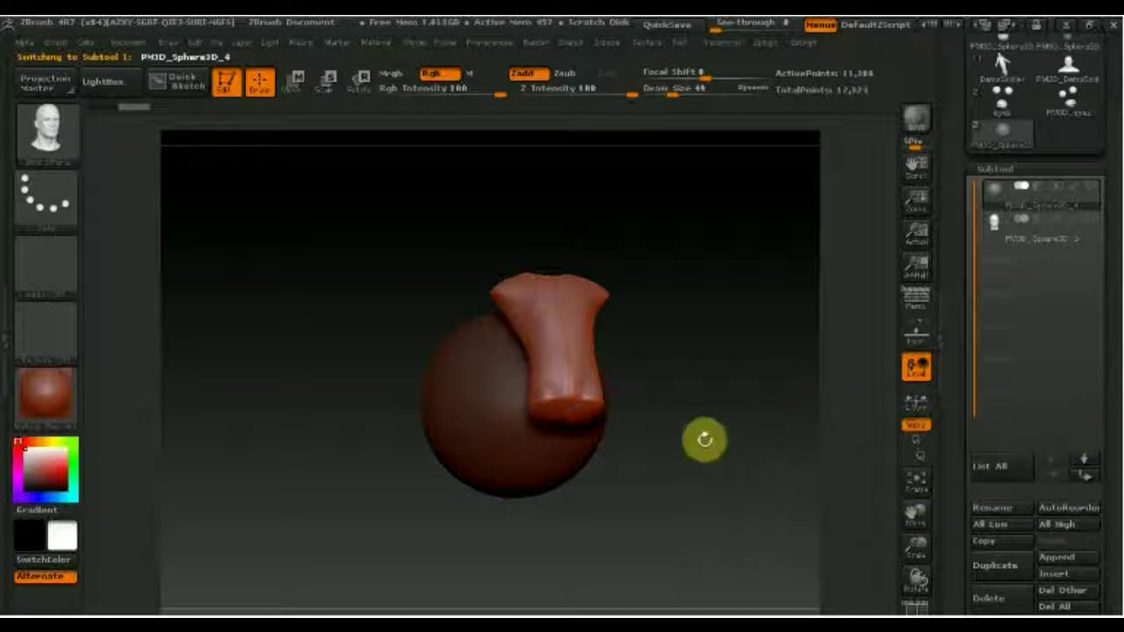
left_click_drag(703, 442, 685, 525)
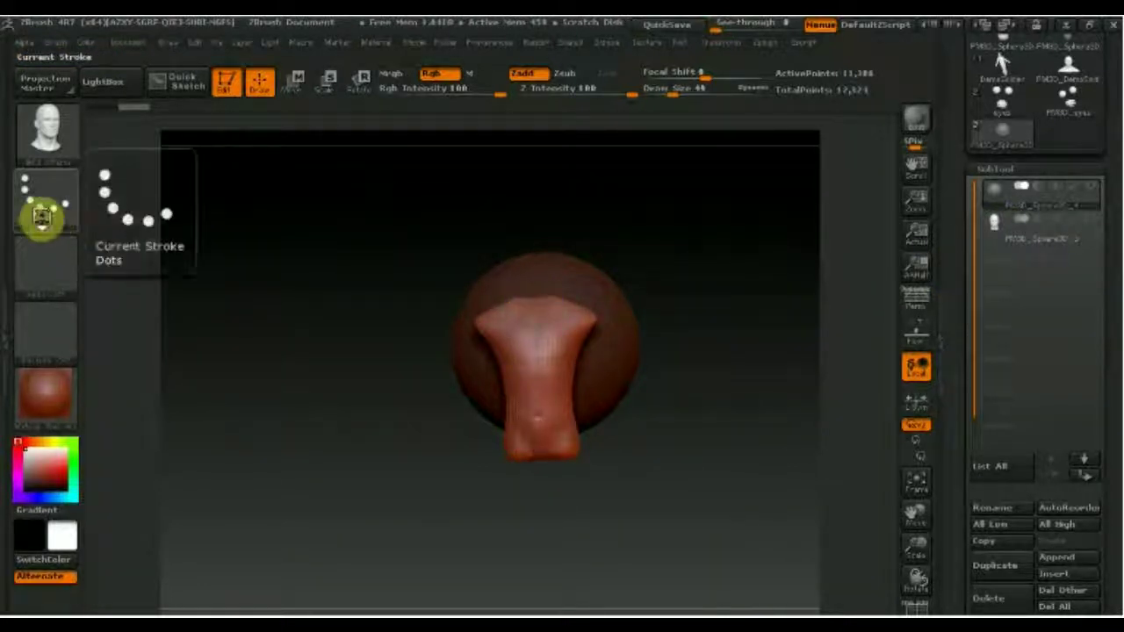
Insert the Female Head mesh from the Insert Multi Mesh brushes on top of the torso.
left_click(44, 141)
mouse_move(252, 180)
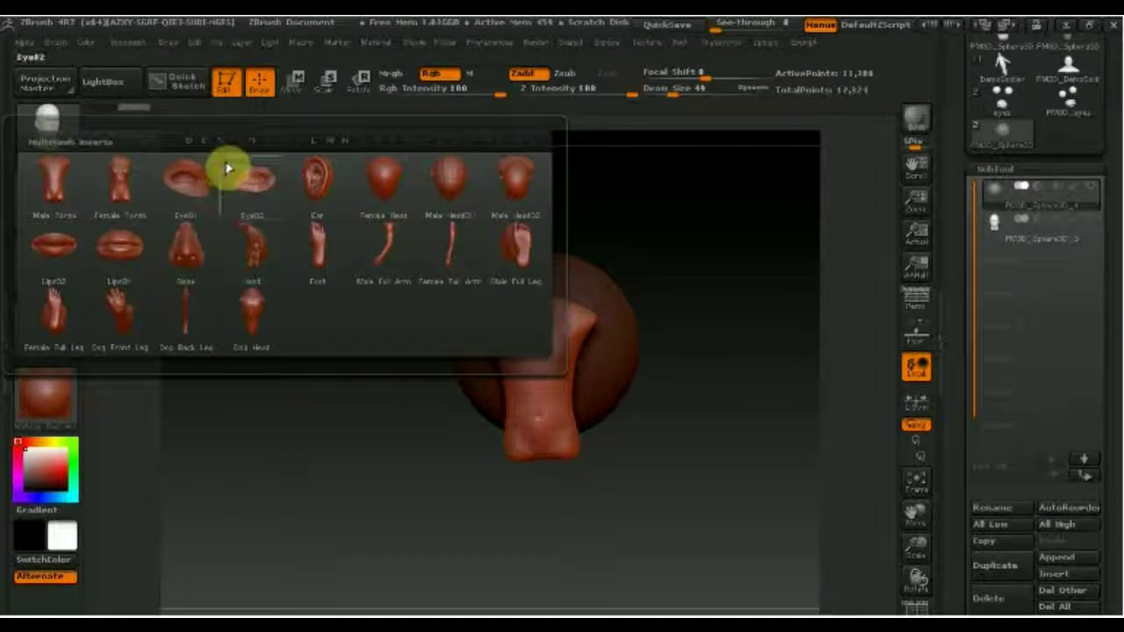
left_click(395, 187)
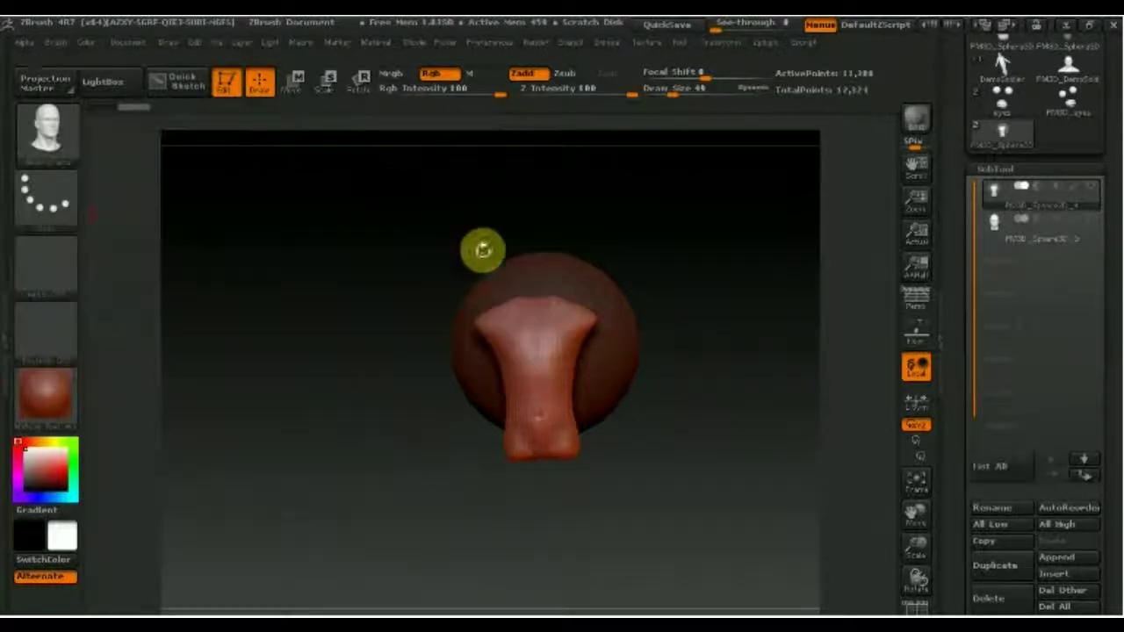
left_click_drag(535, 256, 493, 274)
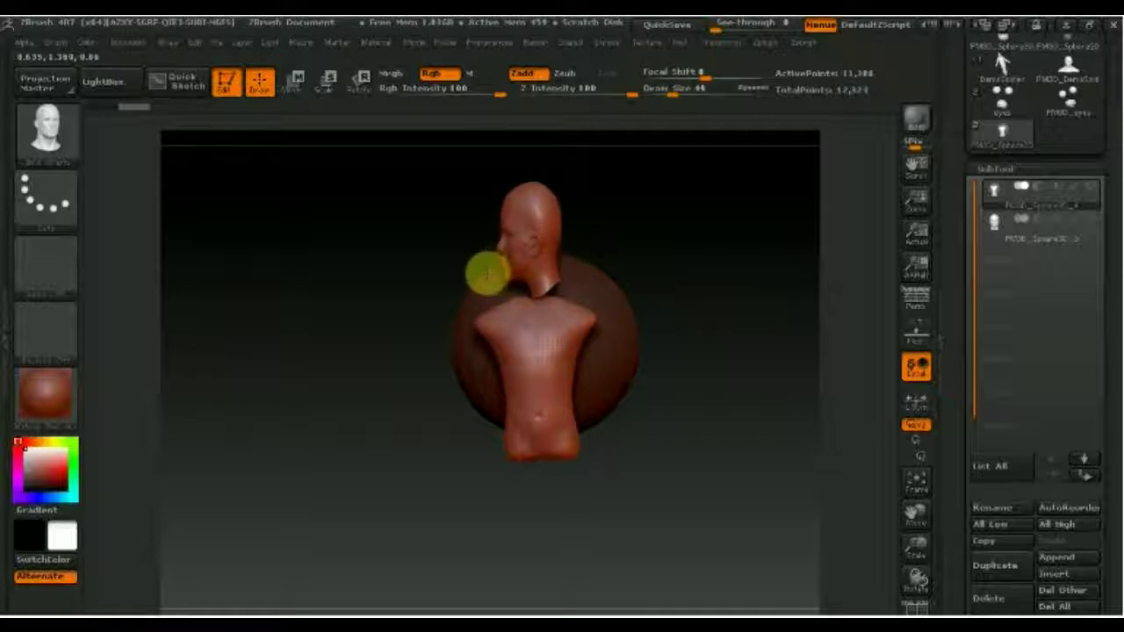
mouse_move(484, 276)
left_mouse_down()
mouse_move(606, 286)
mouse_move(658, 276)
mouse_move(591, 287)
left_mouse_up()
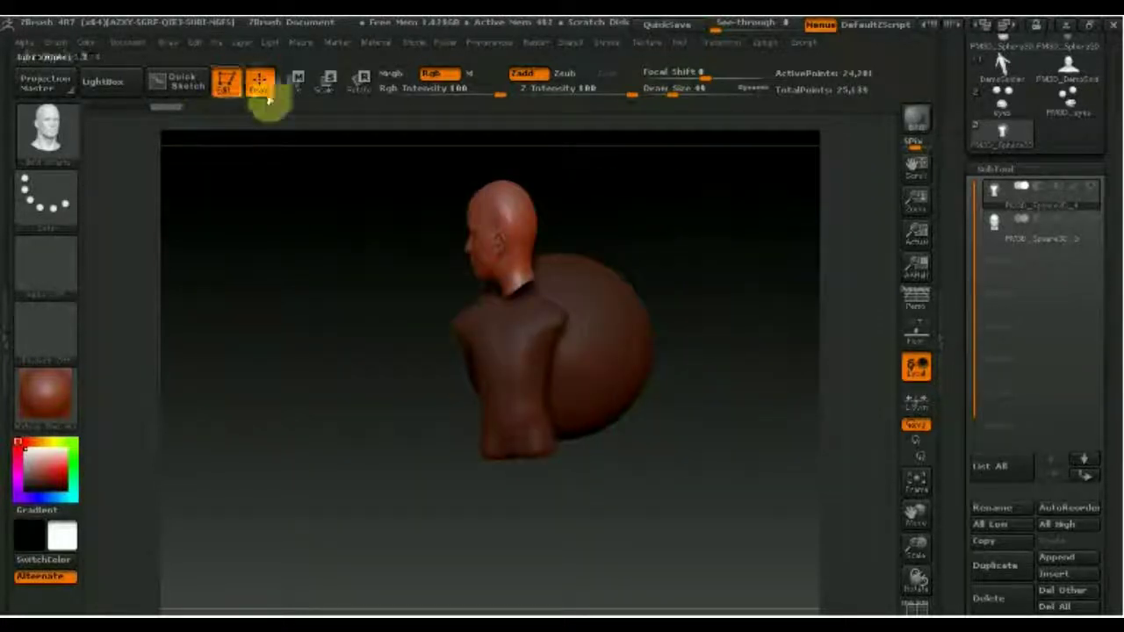
Rotate and move the masked Female Head into place on the neck, checking it from several angles.
left_click(359, 82)
left_click_drag(507, 302, 485, 184)
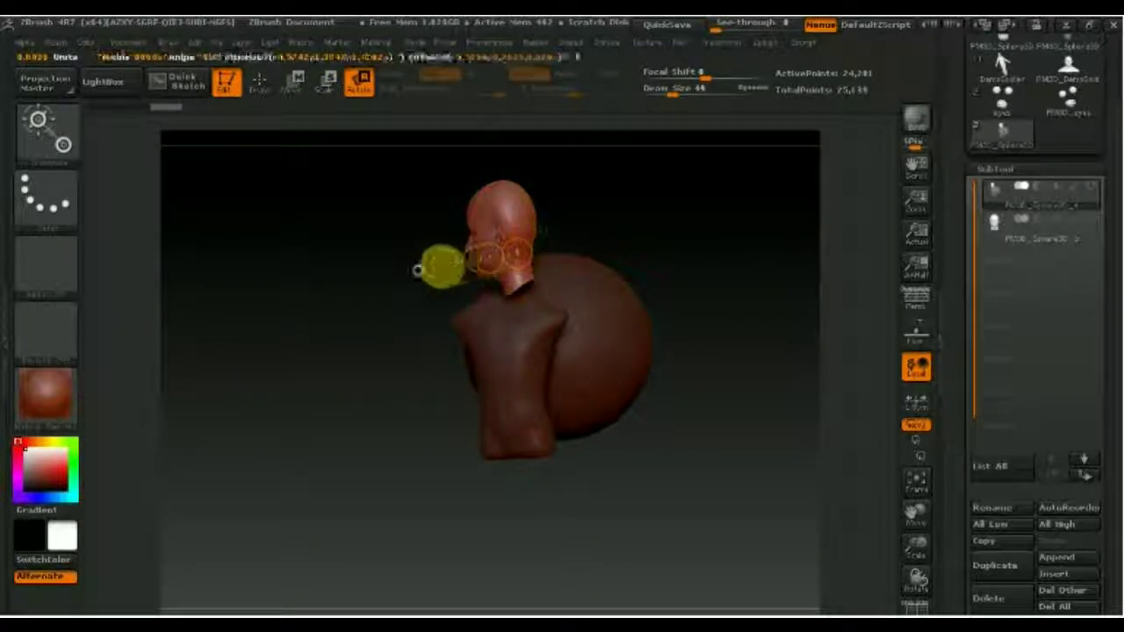
mouse_move(406, 272)
left_mouse_down()
mouse_move(433, 300)
mouse_move(565, 309)
mouse_move(573, 239)
left_mouse_up()
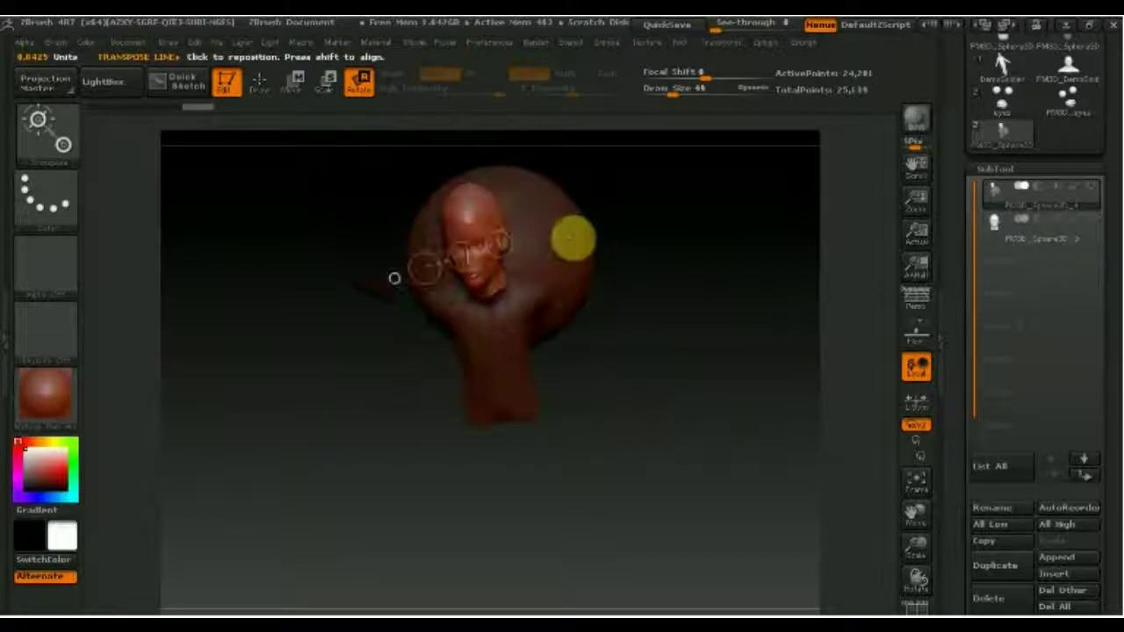
mouse_move(395, 278)
left_mouse_down()
mouse_move(392, 258)
mouse_move(466, 258)
left_mouse_up()
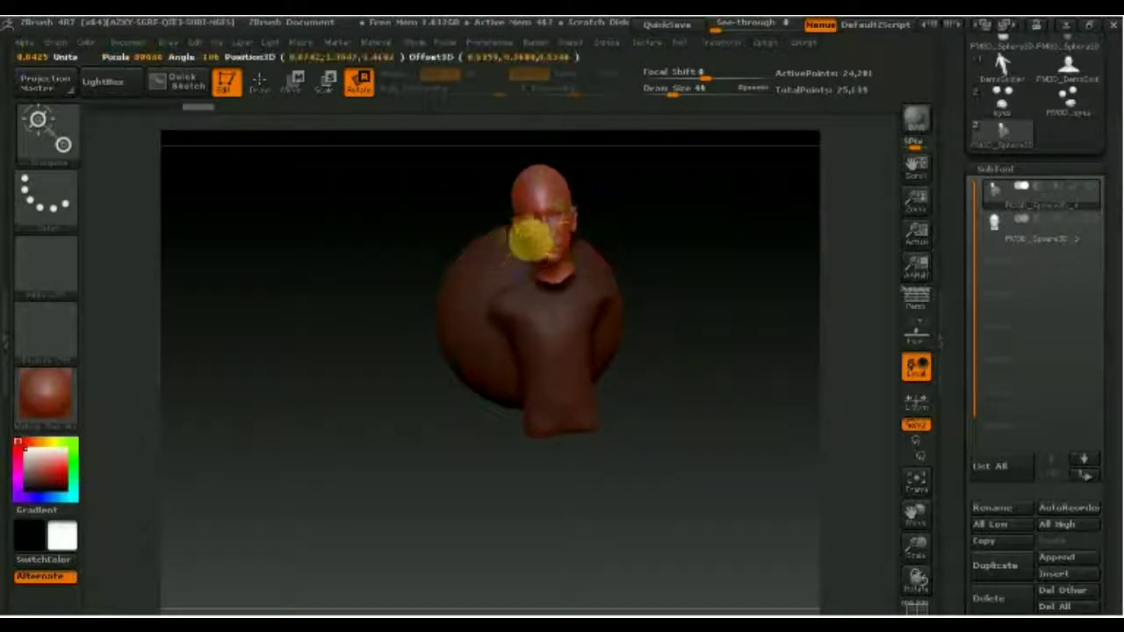
left_click(293, 87)
mouse_move(490, 213)
left_mouse_down()
mouse_move(532, 244)
mouse_move(480, 254)
mouse_move(506, 258)
left_mouse_up()
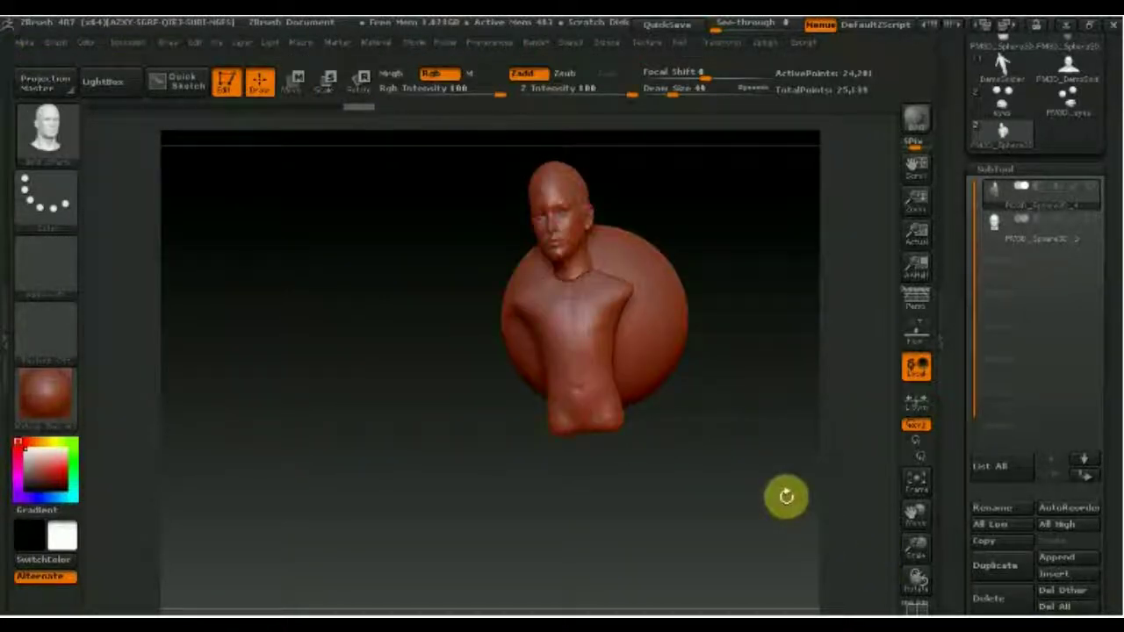
left_click_drag(703, 454, 603, 465)
mouse_move(670, 471)
left_mouse_down()
mouse_move(723, 432)
mouse_move(689, 377)
left_mouse_up()
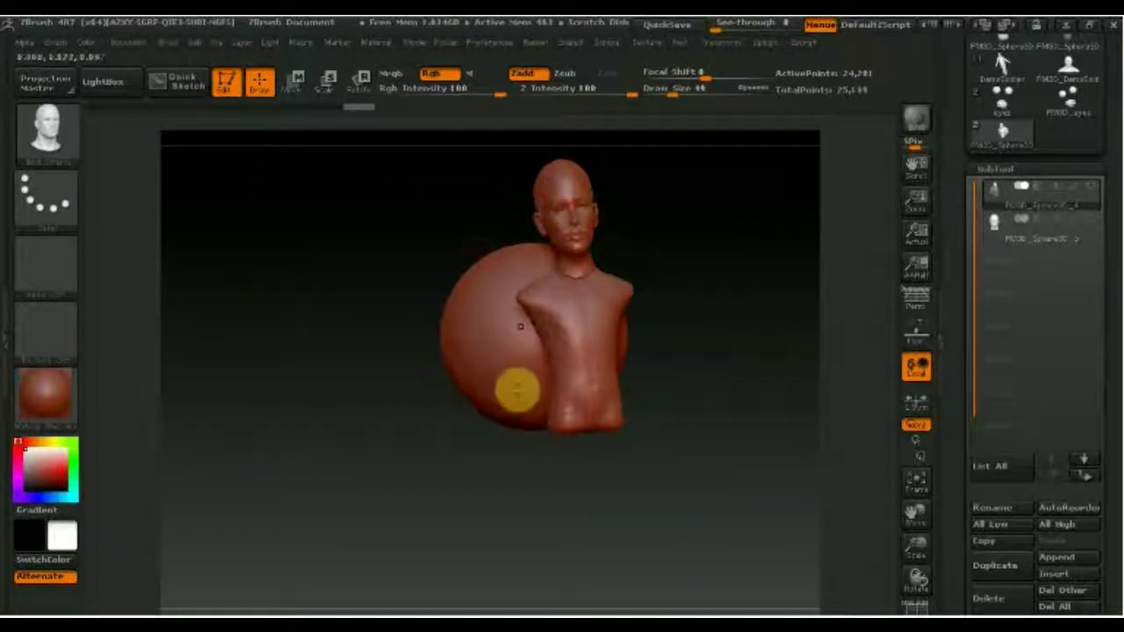
mouse_move(715, 457)
left_mouse_down()
mouse_move(656, 462)
mouse_move(841, 477)
left_mouse_up()
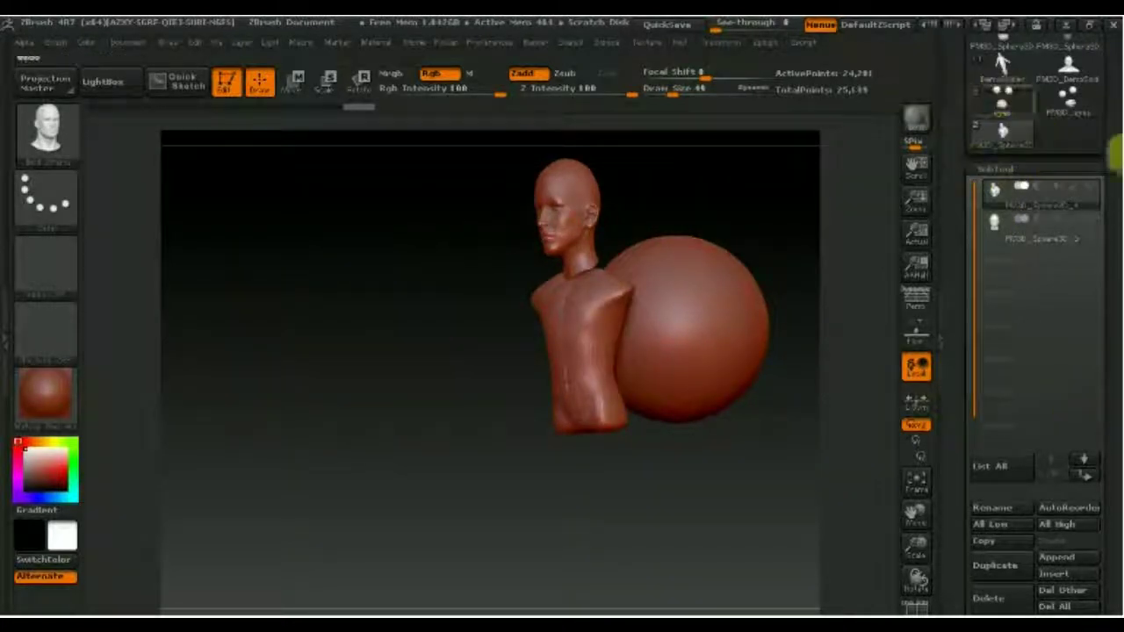
left_click_drag(1114, 160, 1114, 290)
scroll(1004, 237, "up", 5)
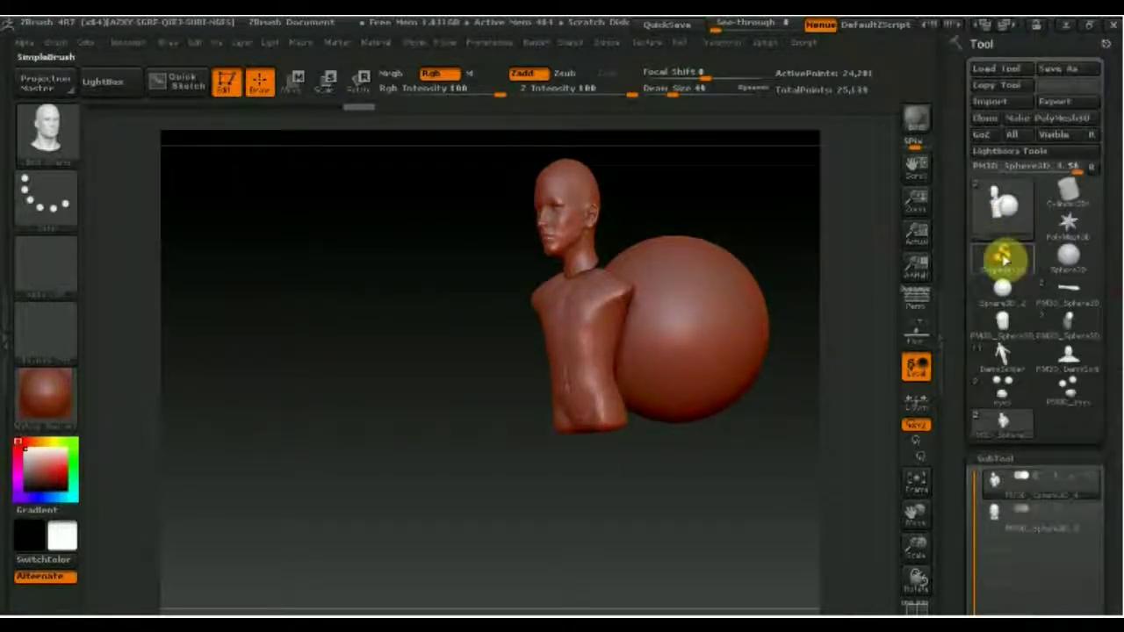
Switch the active tool to Sphere3D and bring up the SubTool Append mesh picker.
left_click(1008, 211)
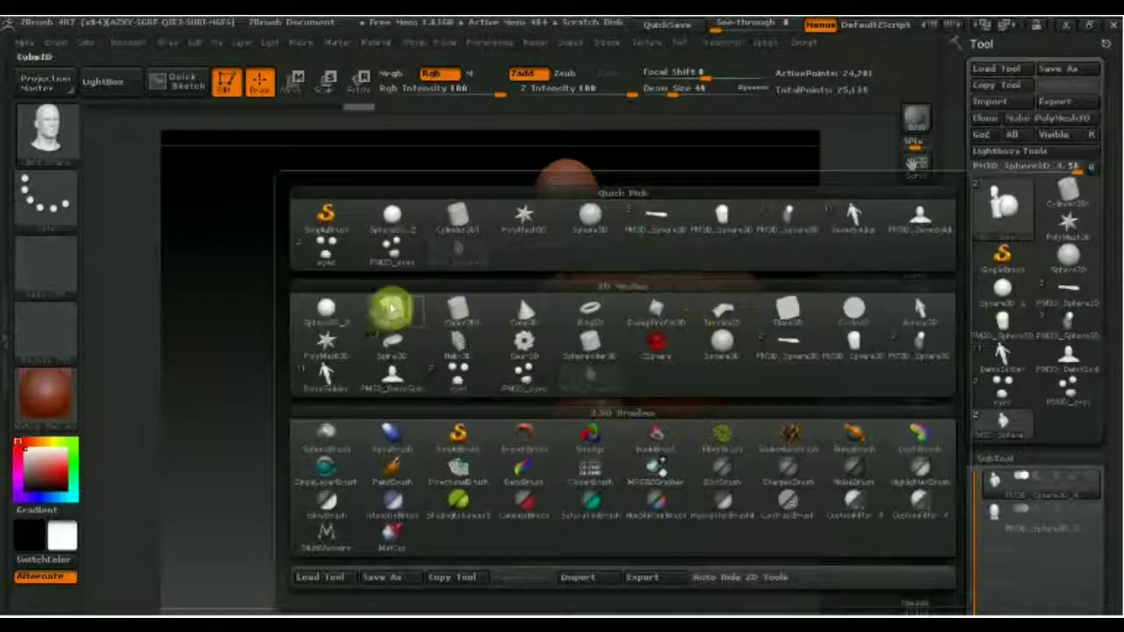
left_click(309, 312)
left_click_drag(618, 527, 452, 527, "alt")
left_click_drag(1111, 507, 1116, 412)
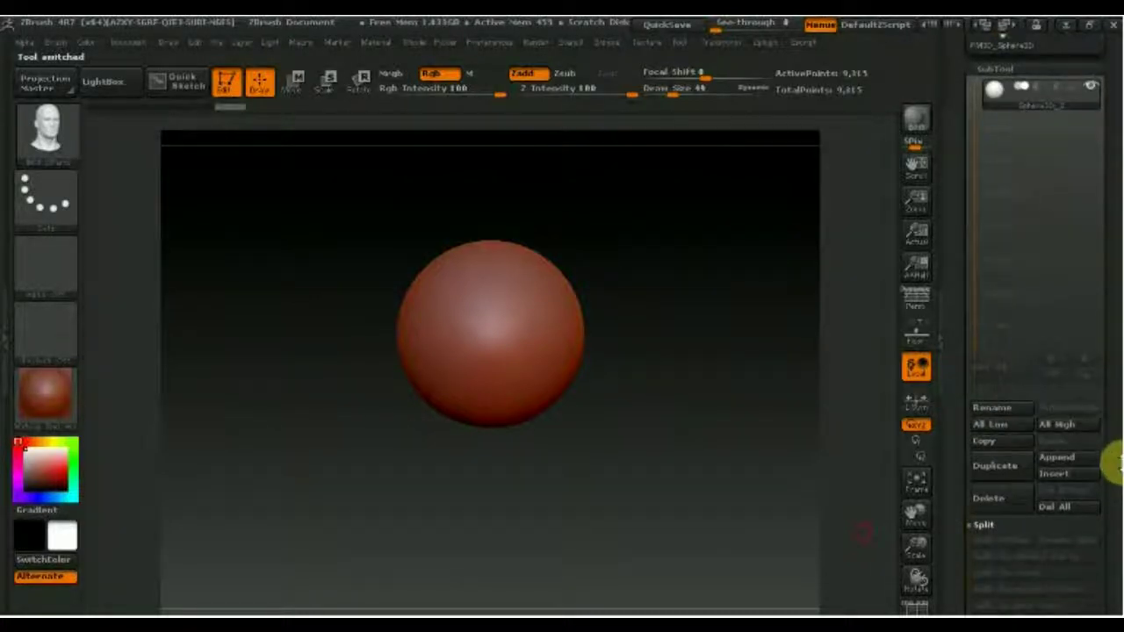
left_click_drag(1114, 463, 1107, 392)
left_click(1066, 434)
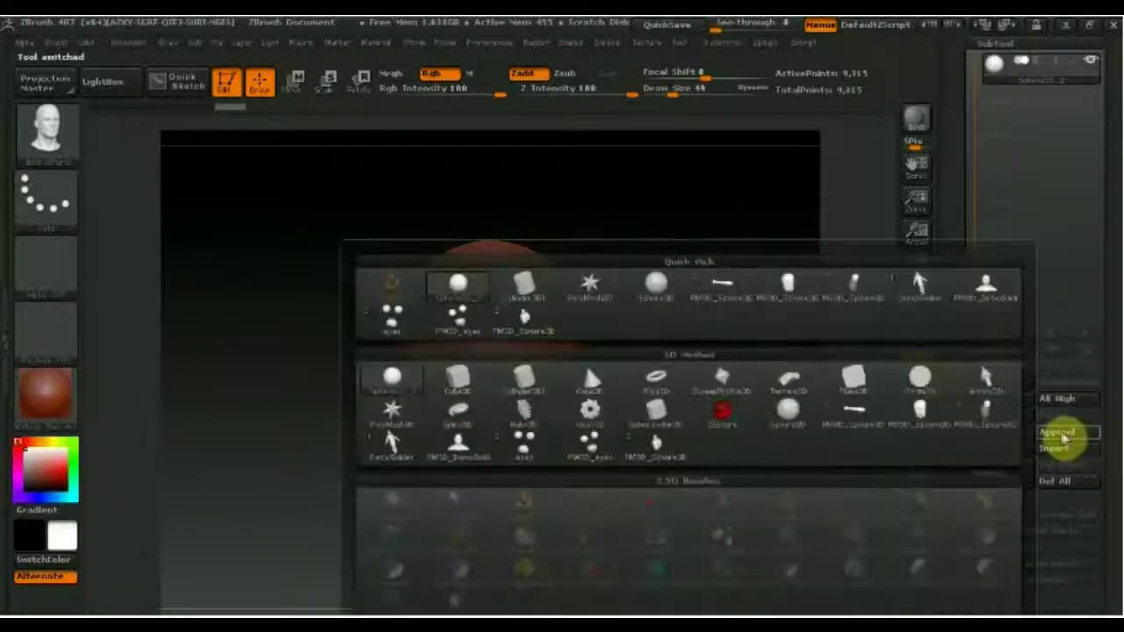
Append a ZSphere subtool, select it, and draw a child ZSphere from it.
left_click(728, 409)
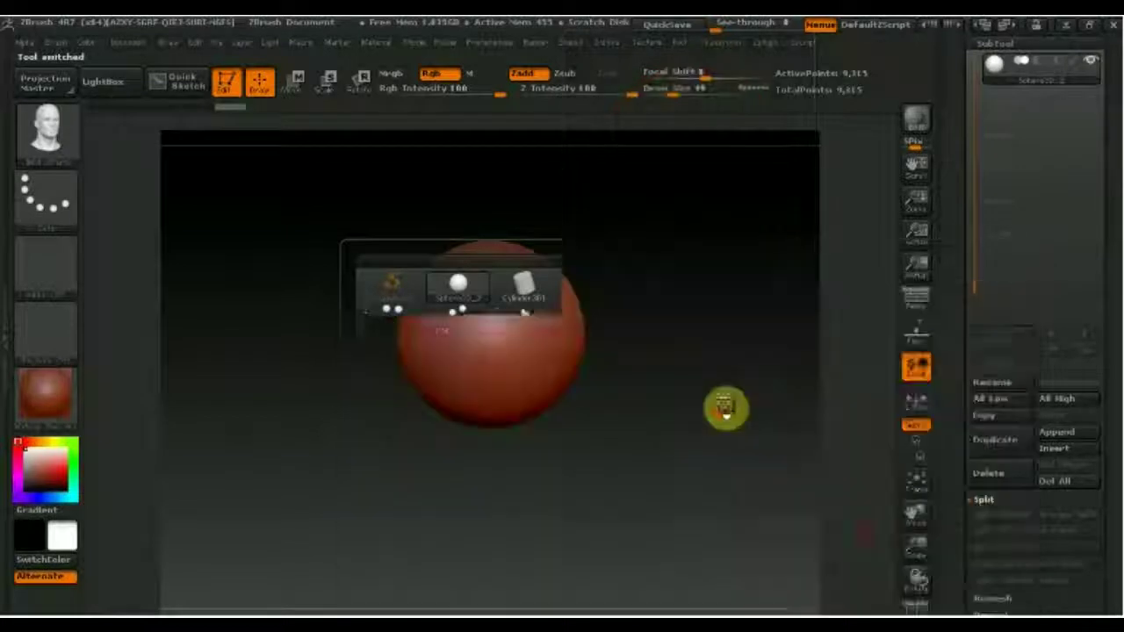
left_click(1036, 113)
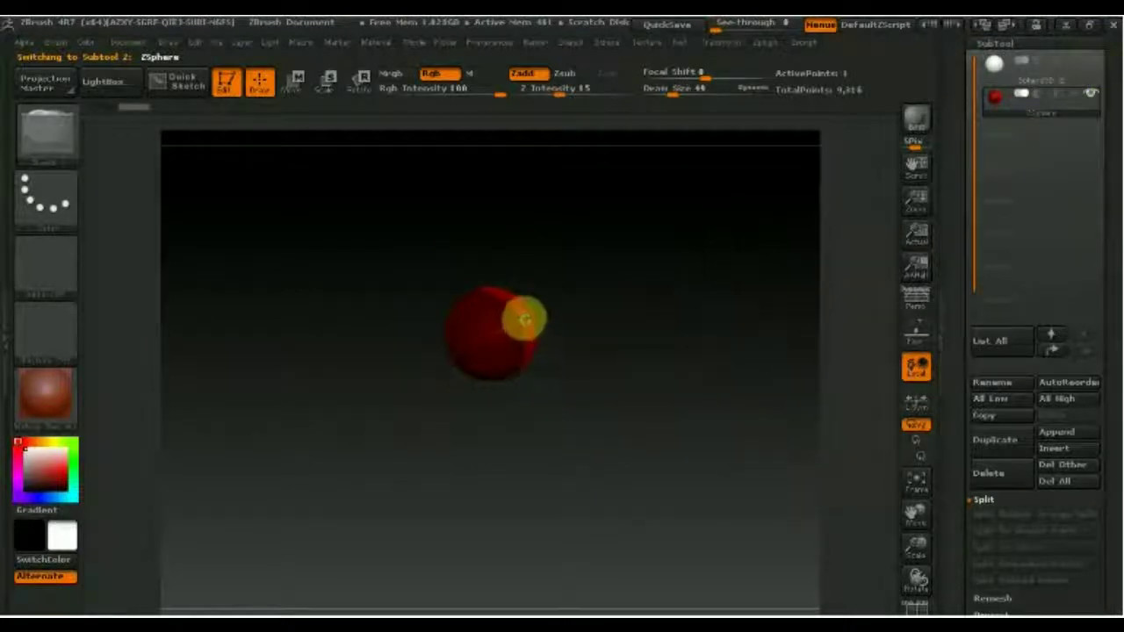
left_click_drag(524, 318, 558, 302)
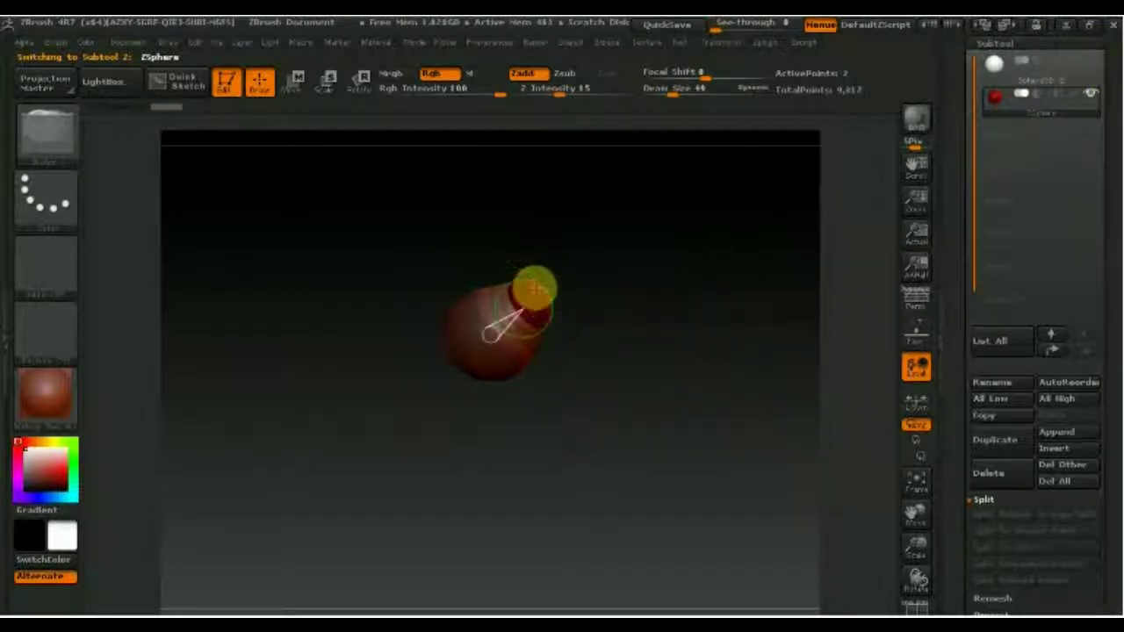
left_click_drag(632, 351, 597, 386)
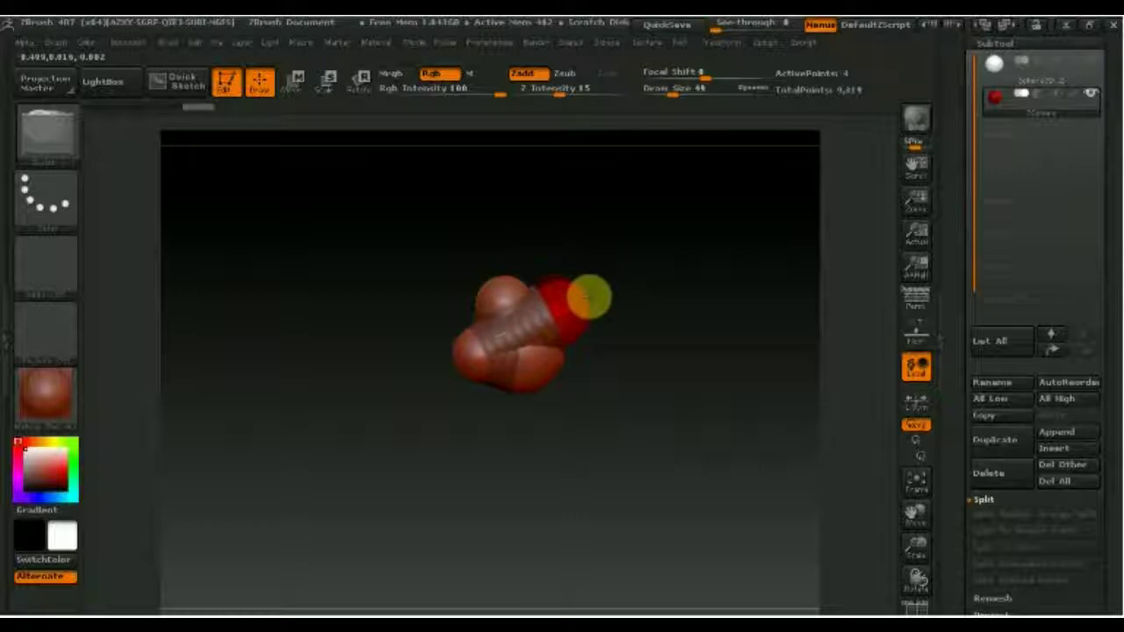
left_click_drag(589, 298, 513, 448)
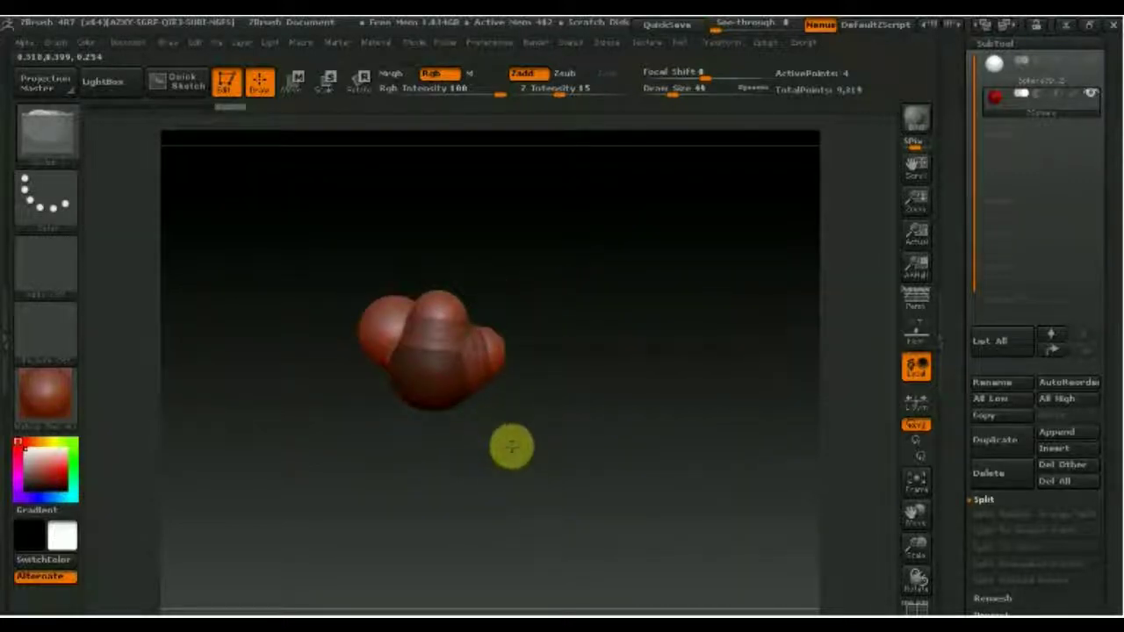
Undo the unwanted child spheres with Ctrl+Z and add a new sphere on top of the model.
key("ctrl+z")
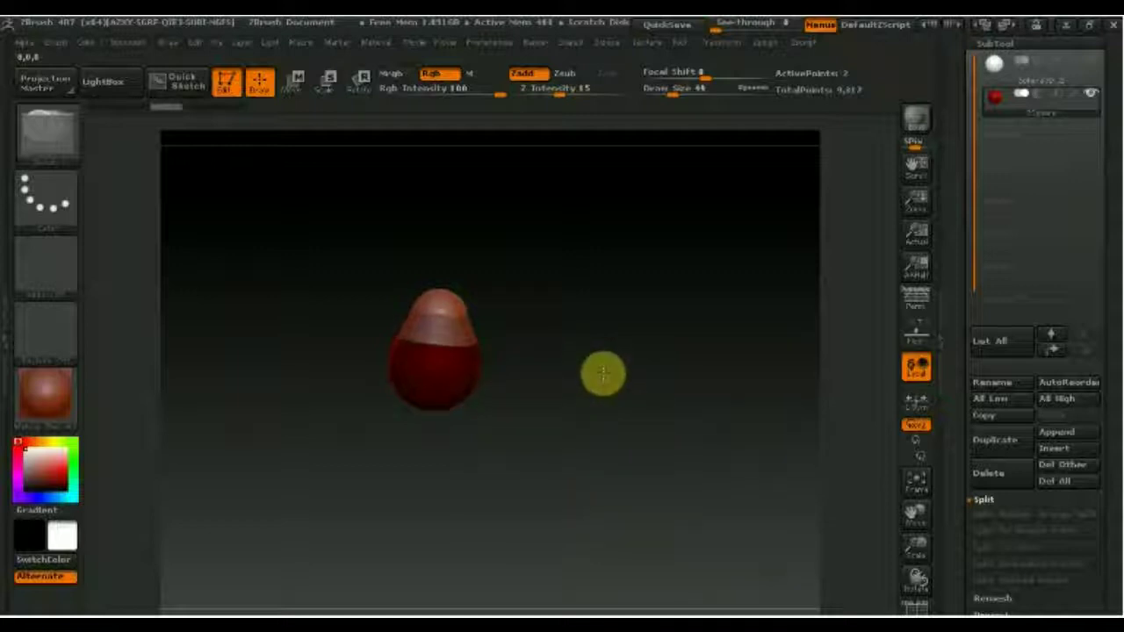
left_click_drag(473, 339, 451, 343)
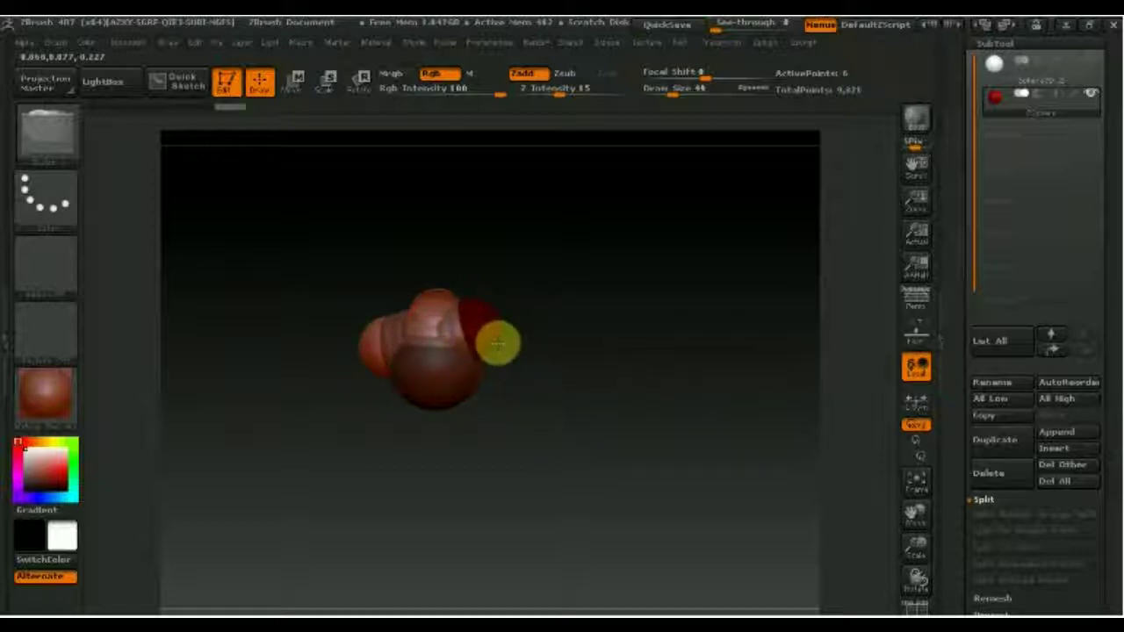
left_click_drag(426, 260, 442, 232)
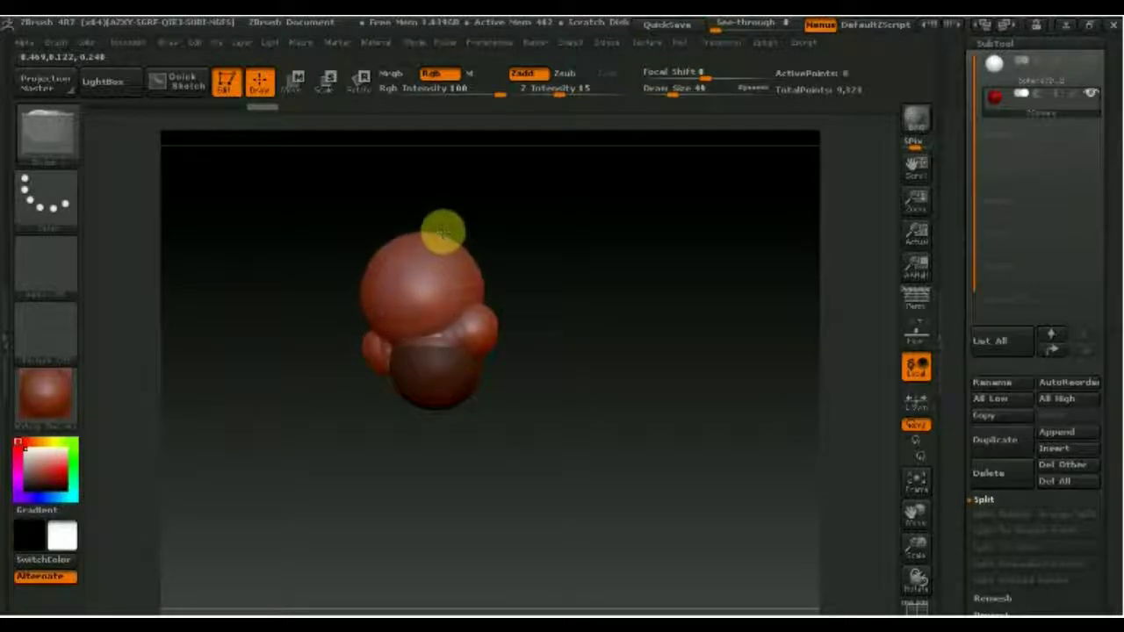
key("ctrl+z")
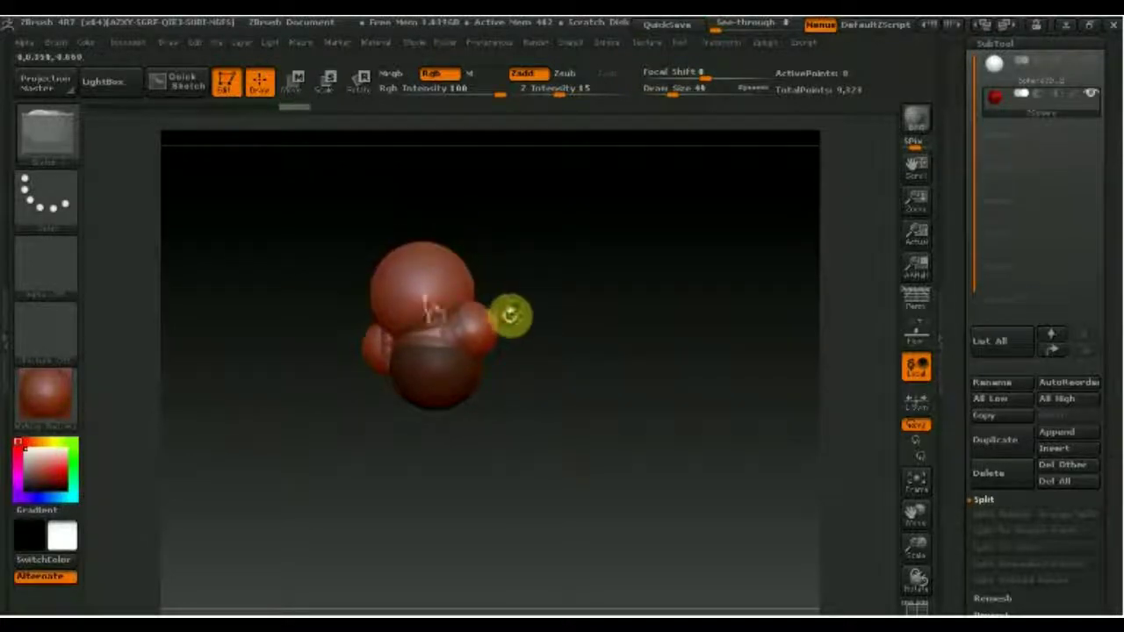
left_click(294, 82)
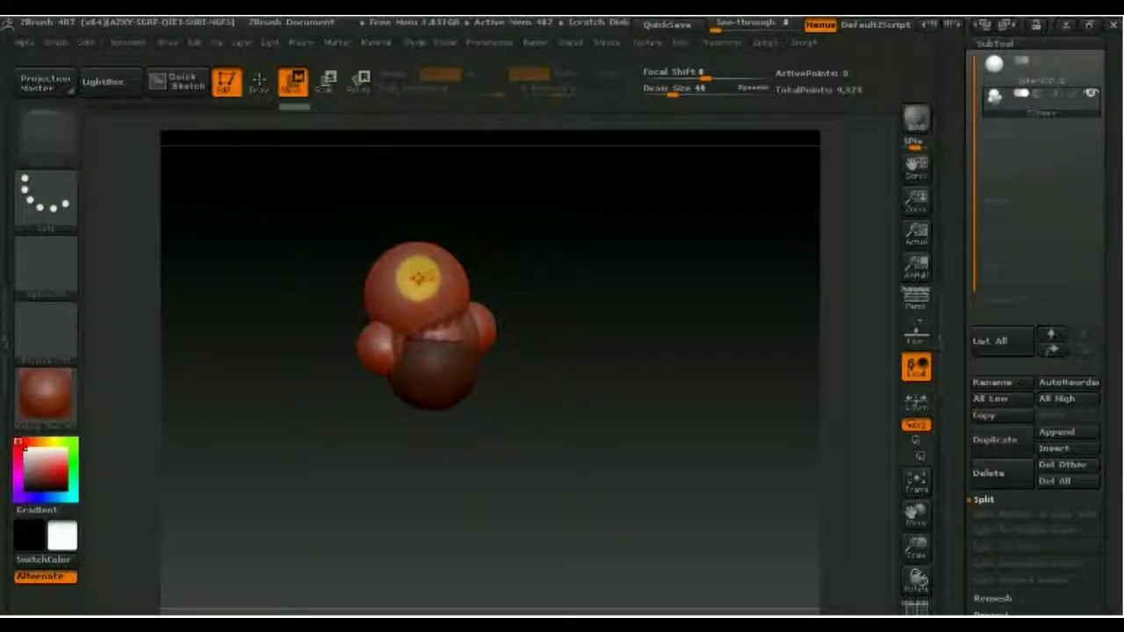
Drag the upper and lower ZSpheres apart to stretch the chain into an armature.
mouse_move(406, 261)
left_mouse_down()
mouse_move(419, 233)
mouse_move(384, 218)
mouse_move(427, 253)
left_mouse_up()
left_click_drag(374, 352, 467, 399)
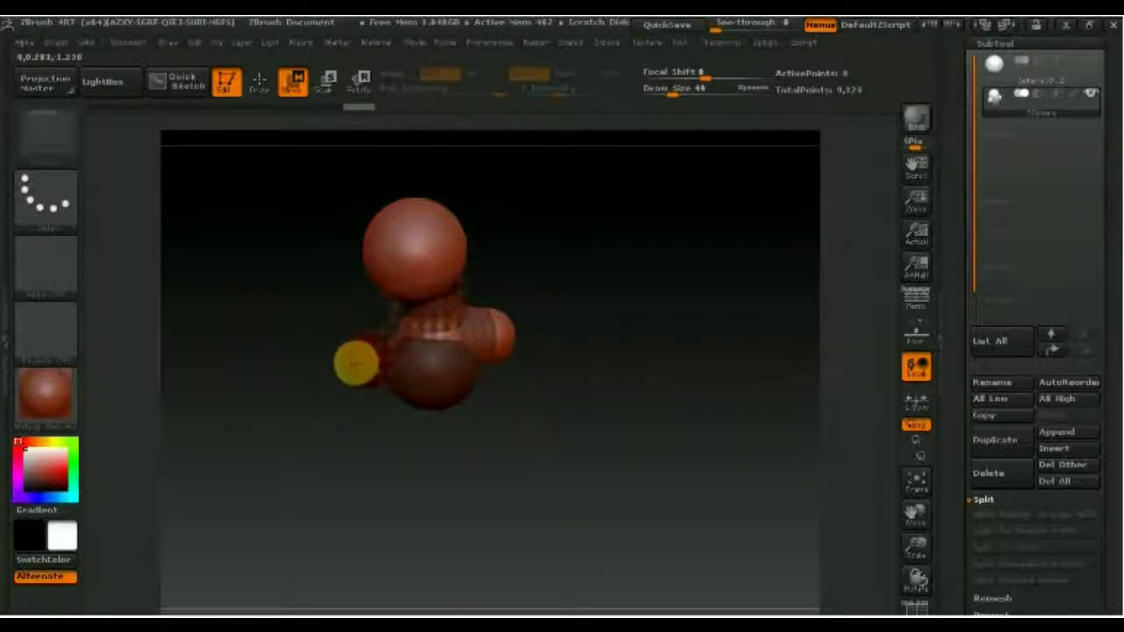
left_click_drag(425, 244, 412, 207)
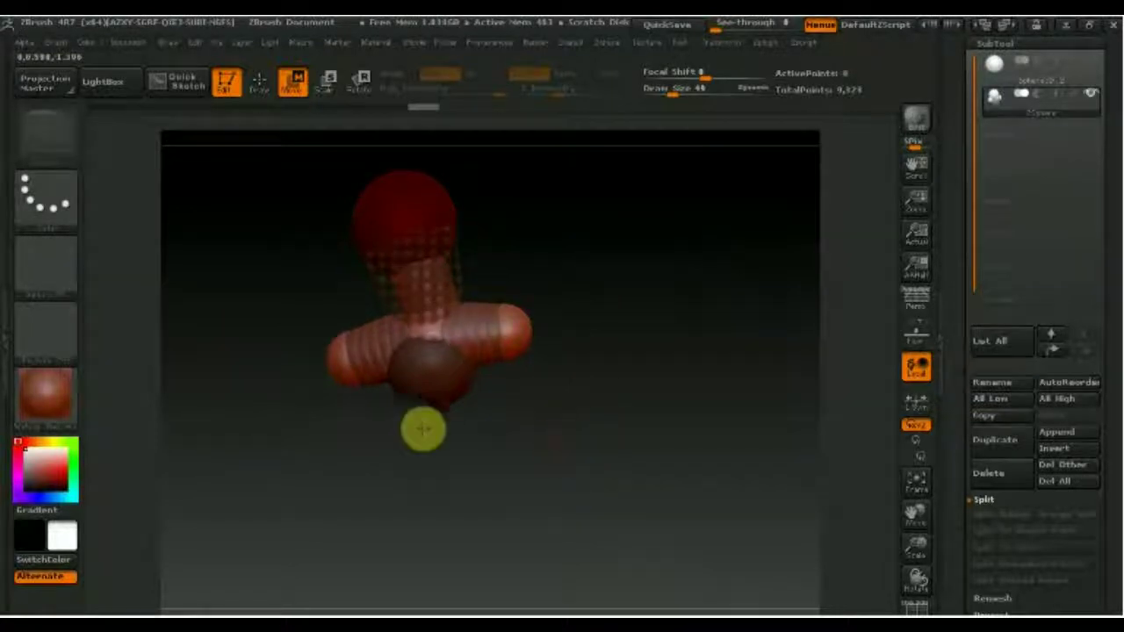
mouse_move(437, 396)
left_mouse_down()
mouse_move(441, 418)
mouse_move(442, 391)
left_mouse_up()
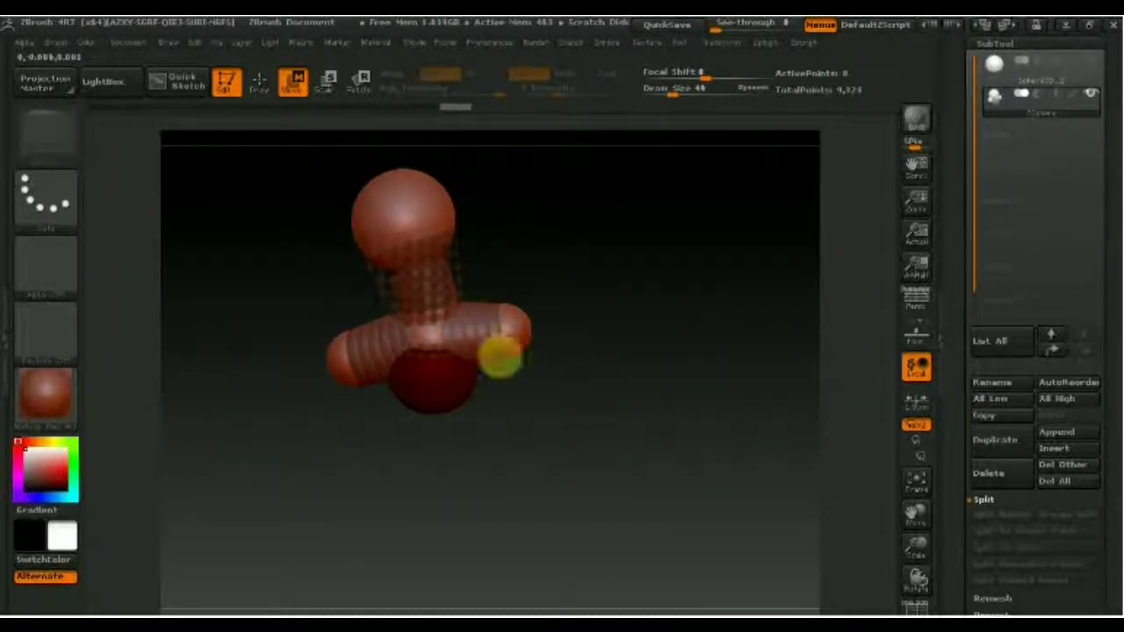
left_click_drag(252, 420, 310, 323)
Preview the armature as an adaptive skin mesh with A and orbit it upright.
key("a")
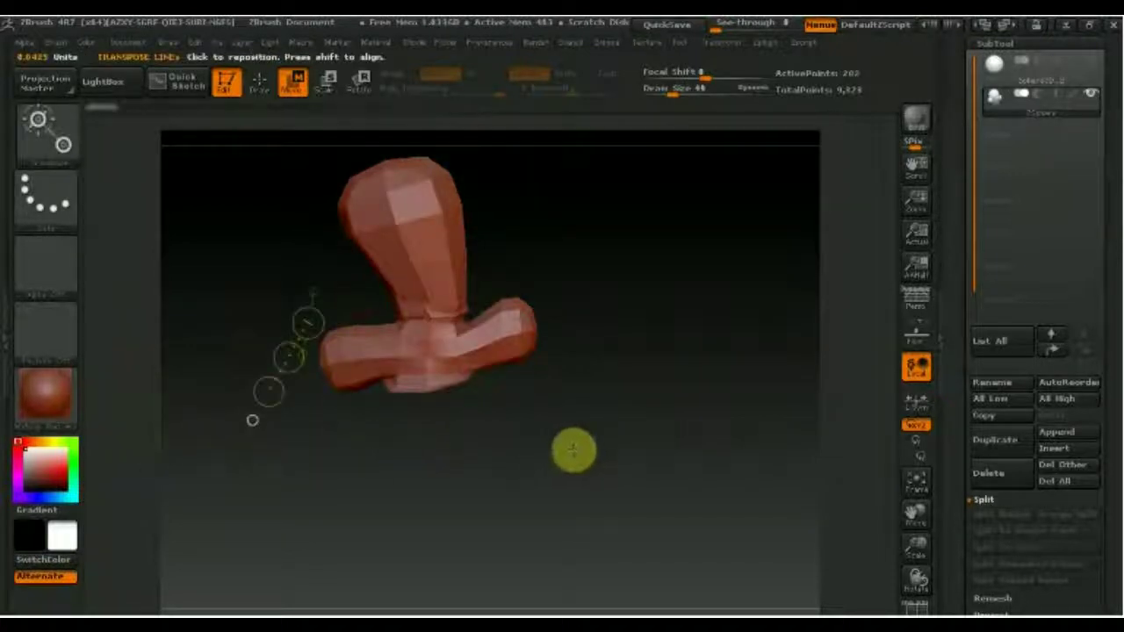
left_click_drag(574, 451, 430, 360)
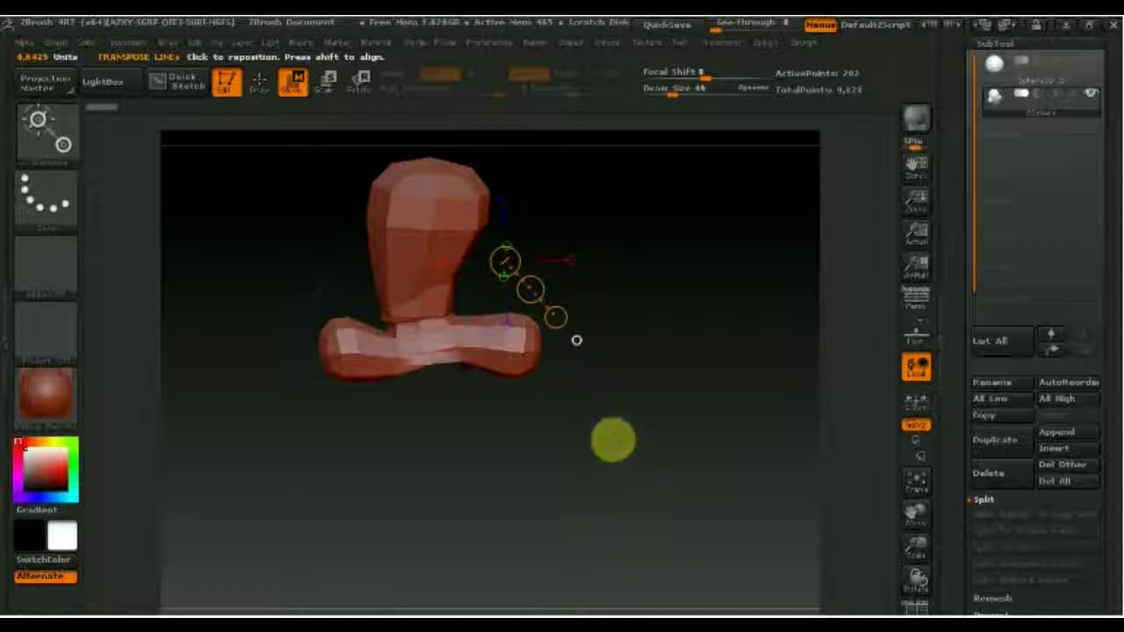
left_click(716, 558)
mouse_move(712, 522)
left_mouse_down("alt")
mouse_move(711, 571)
mouse_move(752, 593)
left_mouse_up("alt")
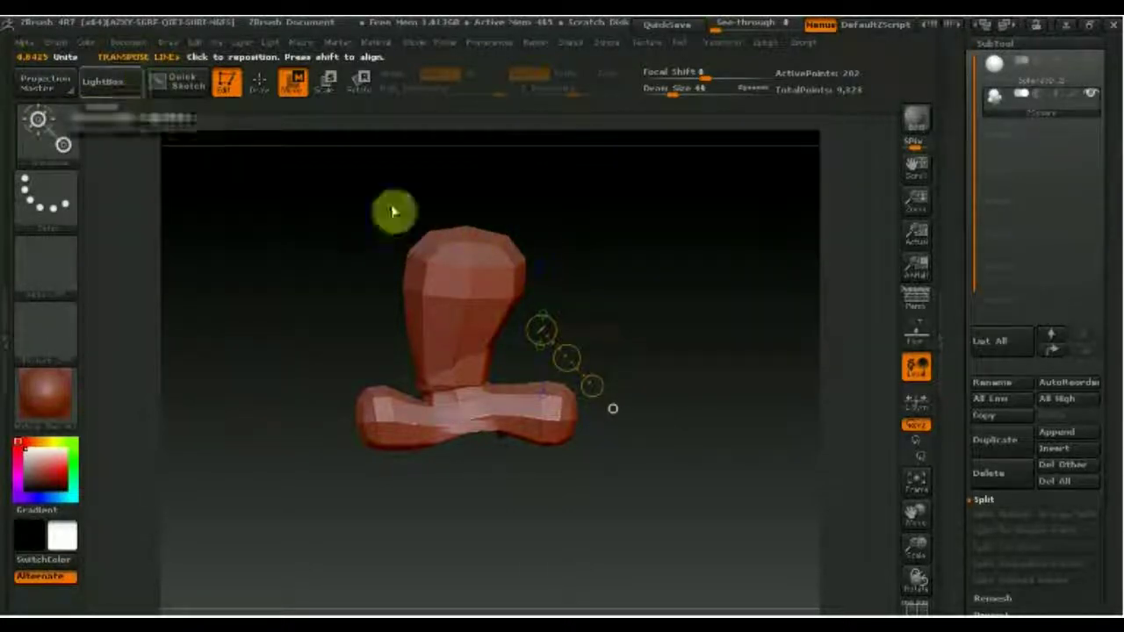
left_click_drag(1104, 243, 1112, 369)
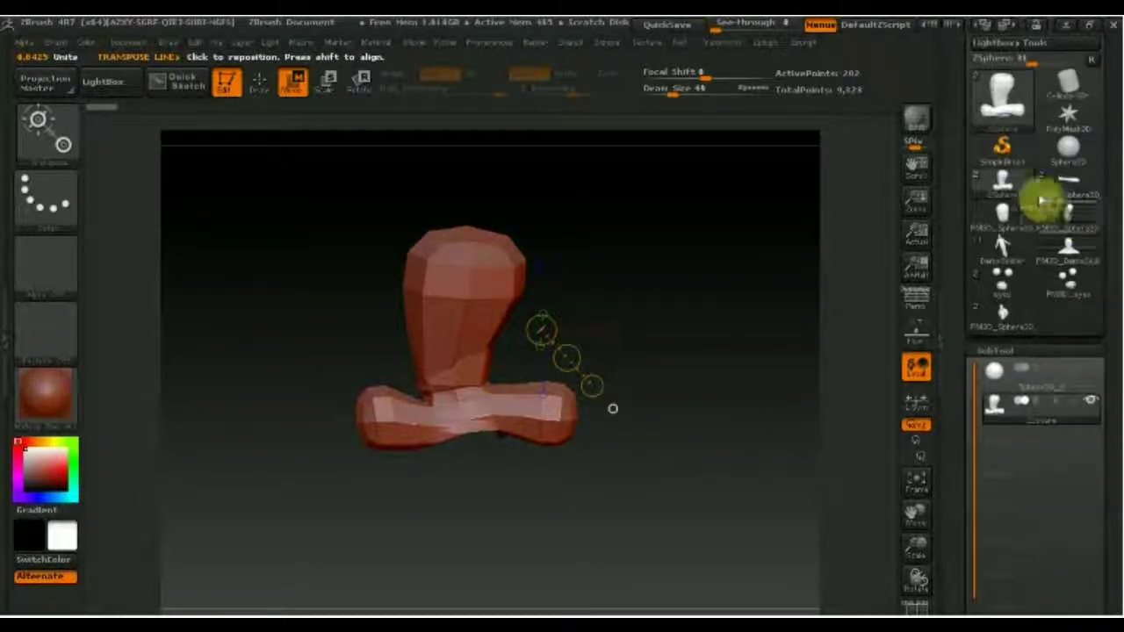
Replace the armature by placing a new Sphere3D from Quick Pick on the canvas.
left_click(1009, 112)
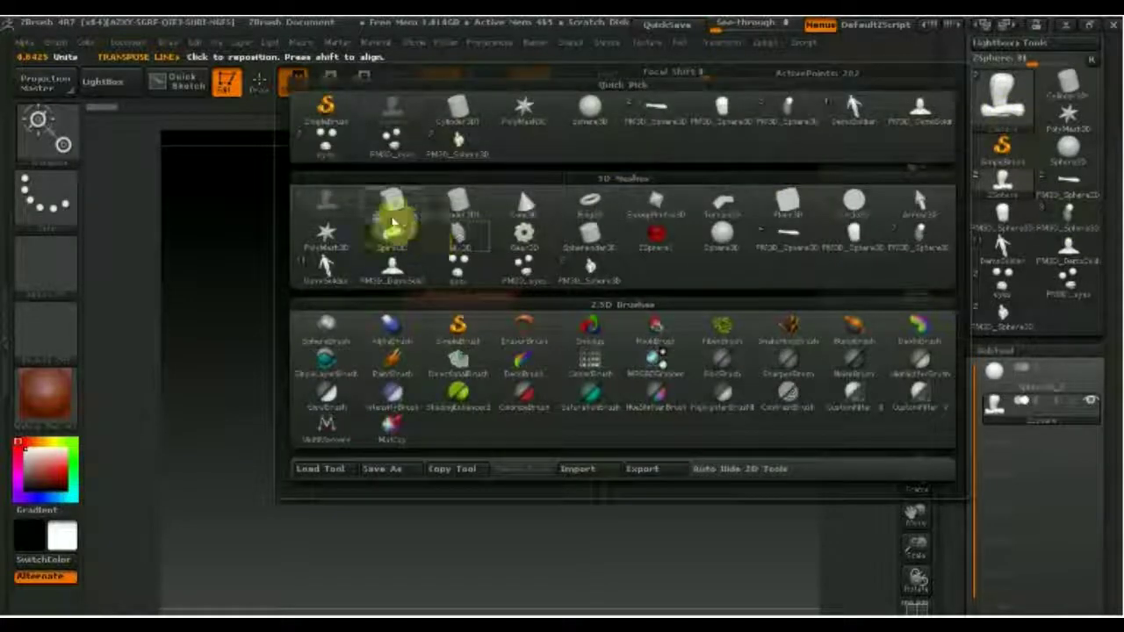
left_click(585, 113)
left_click_drag(627, 454, 627, 344, "alt")
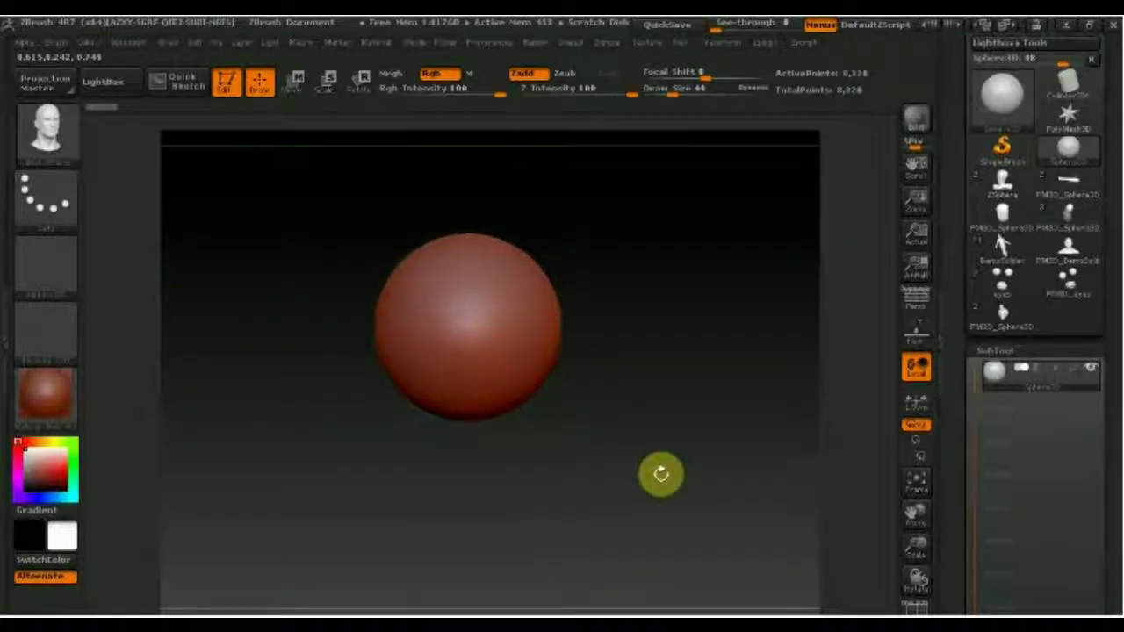
Convert the sphere to a PolyMesh3D, mask its lower half, and show the floor grid.
left_click_drag(1114, 110, 1110, 243)
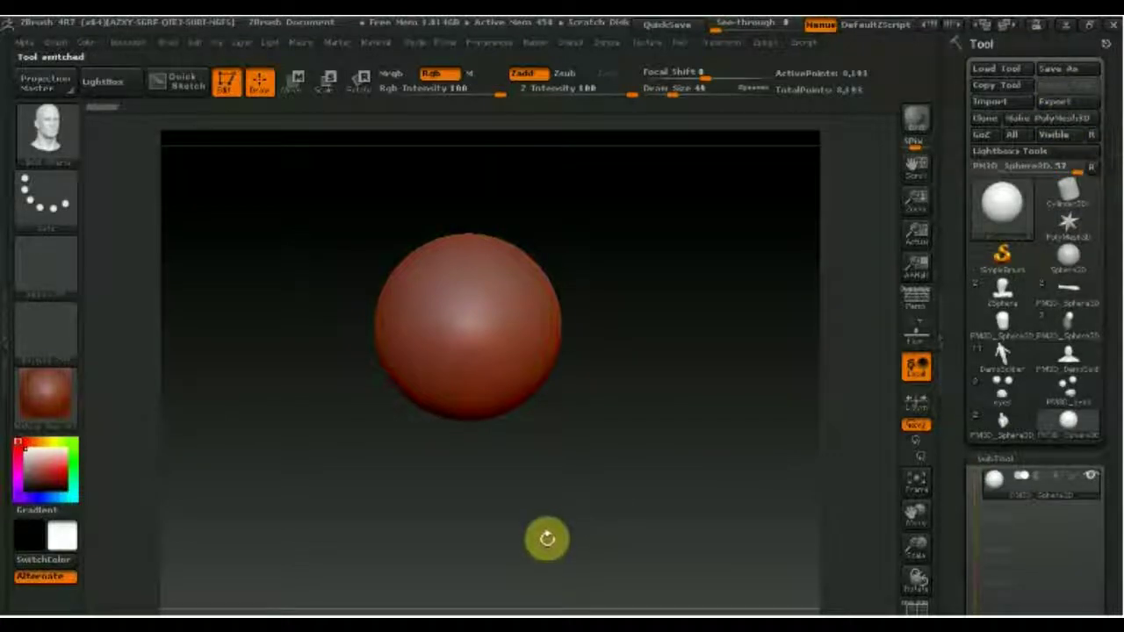
left_click_drag(615, 534, 322, 336, "ctrl")
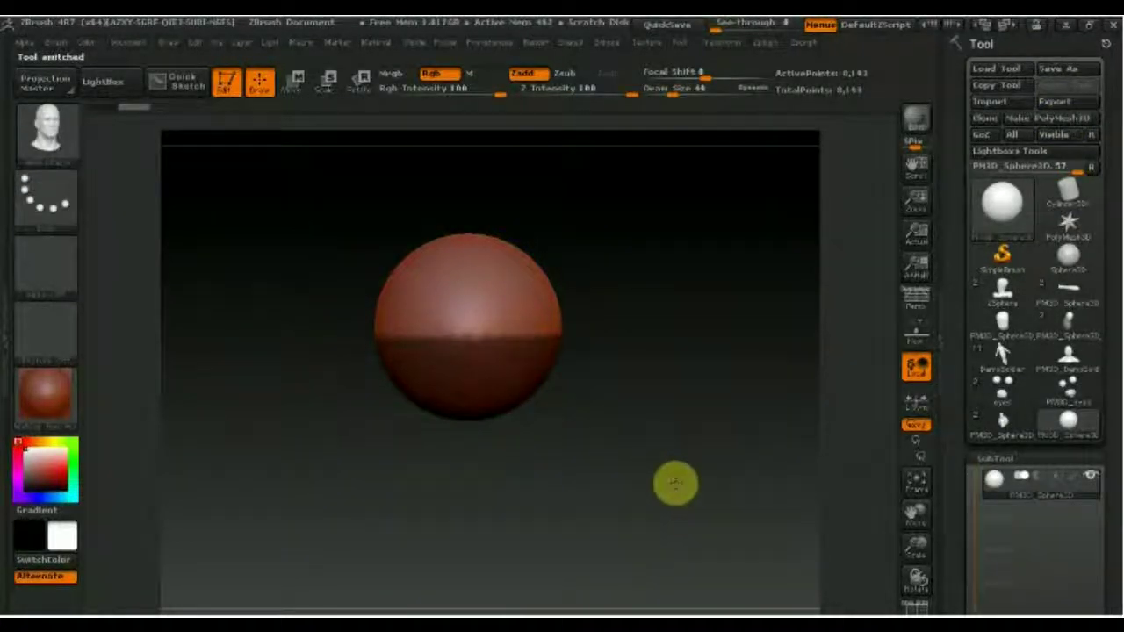
left_click(923, 332)
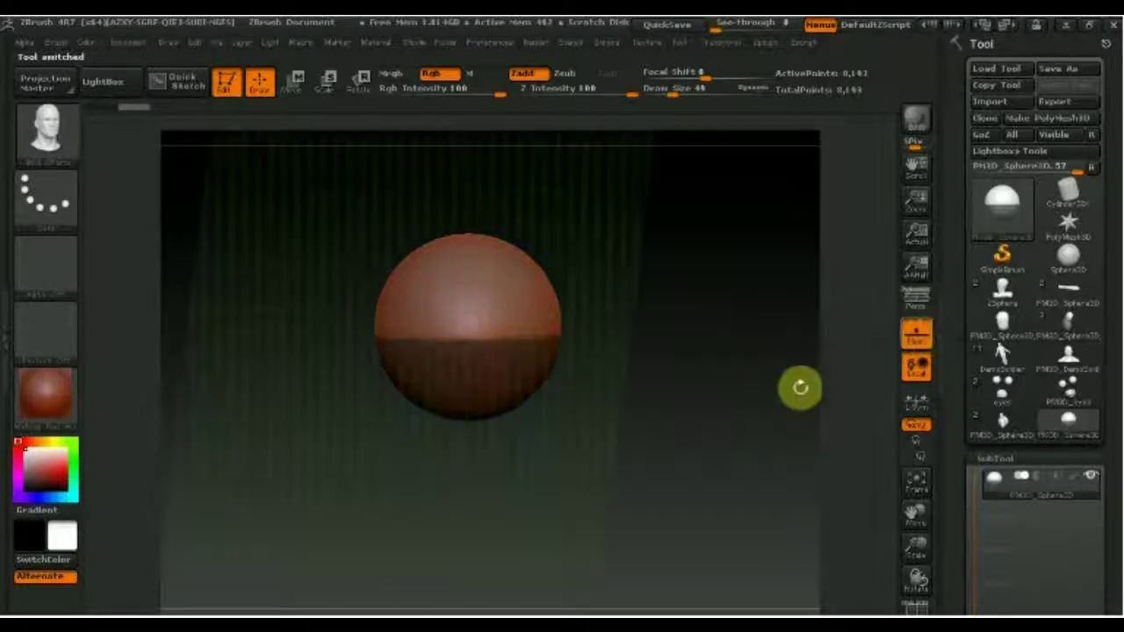
Re-mask the sphere's lower half and invert the mask so the lower part is free.
mouse_move(748, 588)
left_mouse_down()
mouse_move(673, 427)
mouse_move(743, 484)
mouse_move(751, 510)
mouse_move(671, 465)
left_mouse_up()
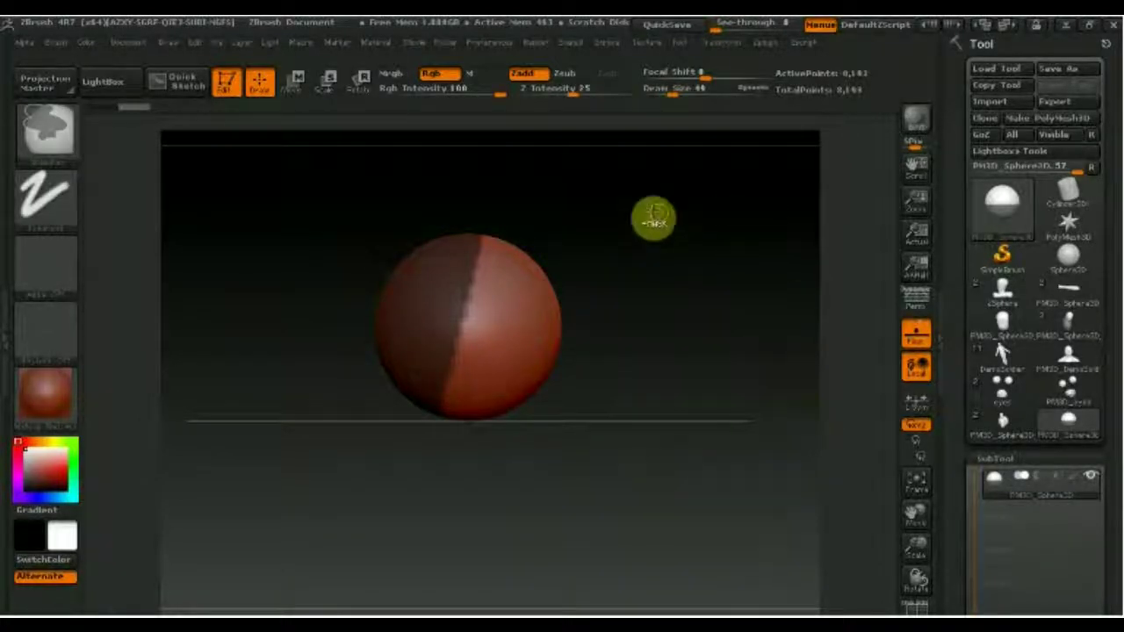
left_click_drag(653, 219, 732, 401)
left_click_drag(625, 504, 334, 346, "ctrl")
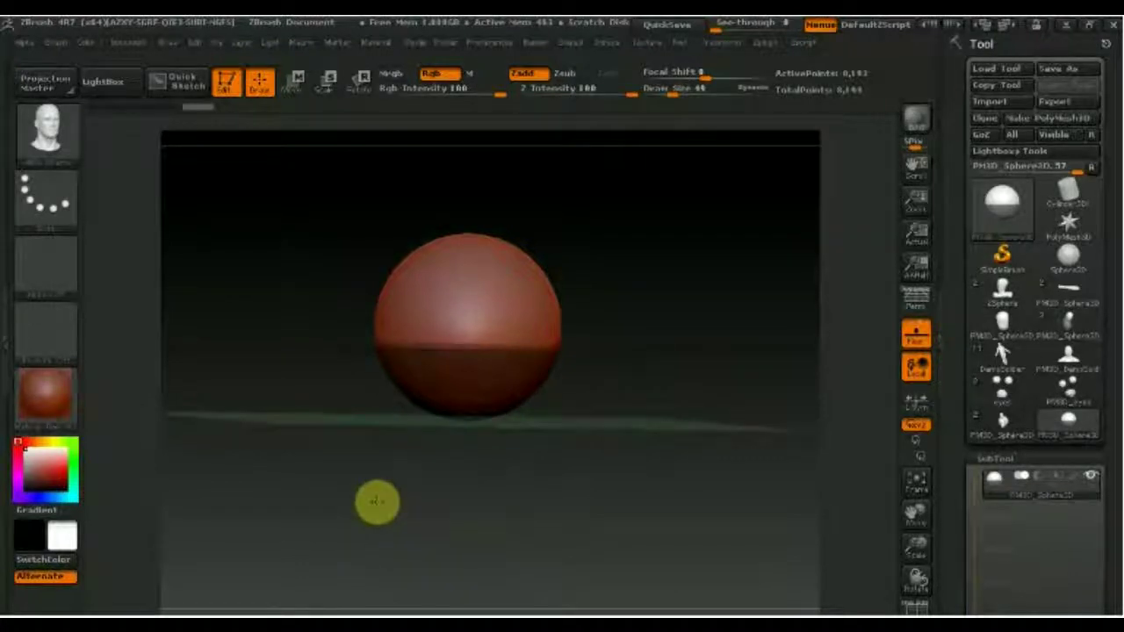
mouse_move(428, 511)
left_mouse_down()
mouse_move(499, 476)
mouse_move(598, 532)
mouse_move(450, 186)
left_mouse_up()
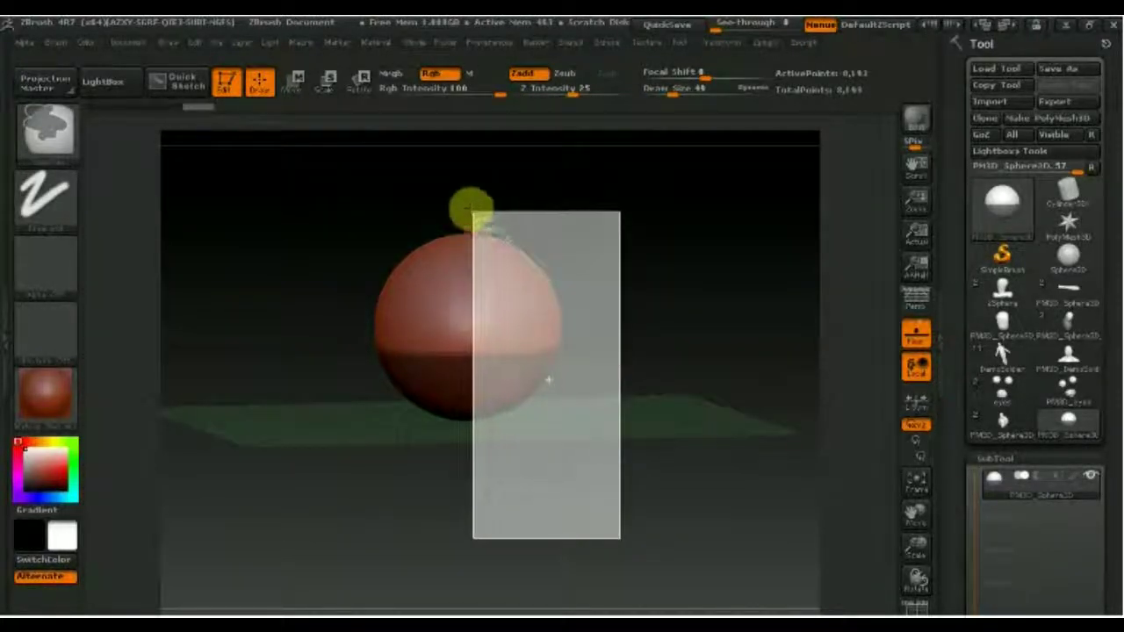
mouse_move(570, 449)
left_mouse_down()
mouse_move(572, 468)
mouse_move(552, 474)
left_mouse_up()
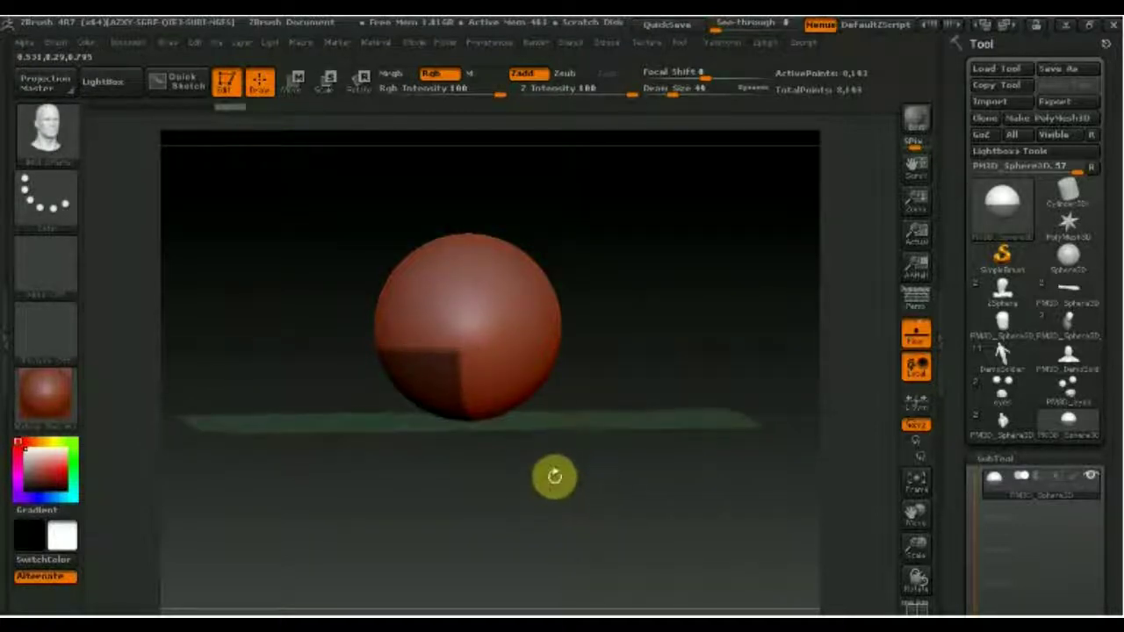
left_click(326, 237, "ctrl")
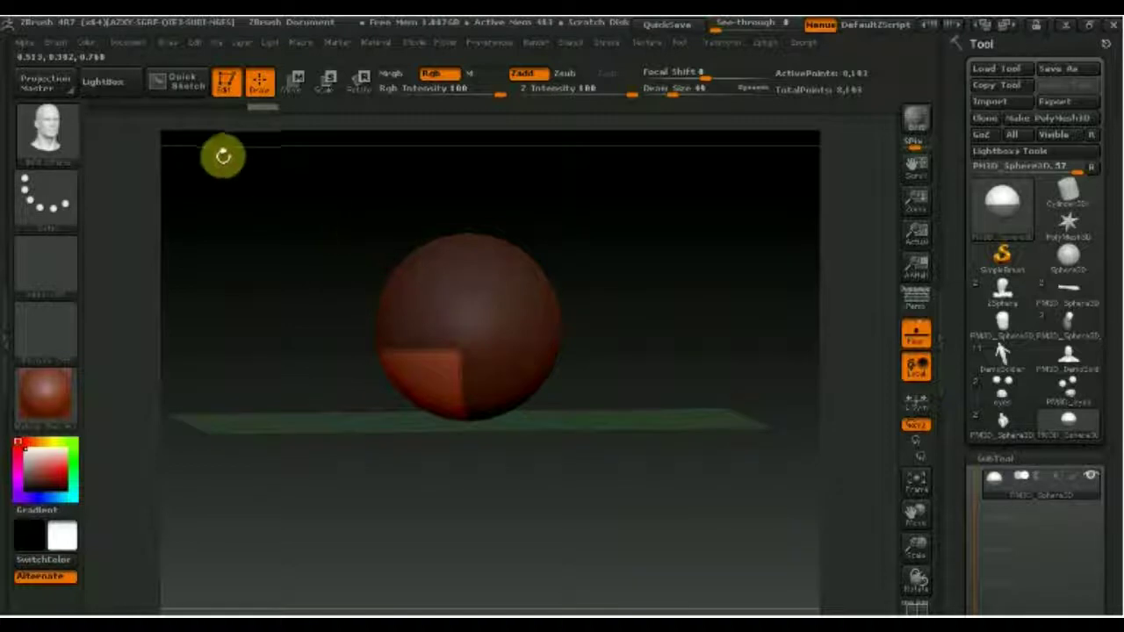
Pull the unmasked lower part straight down with the Move transpose line into a capsule.
left_click(293, 81)
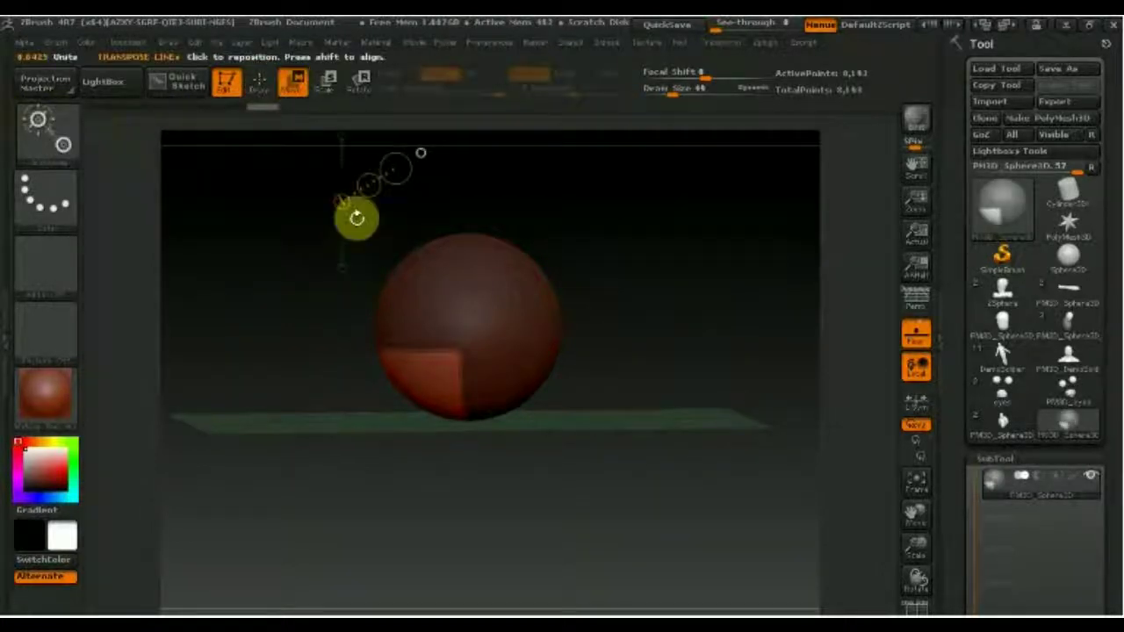
left_click_drag(415, 367, 420, 455)
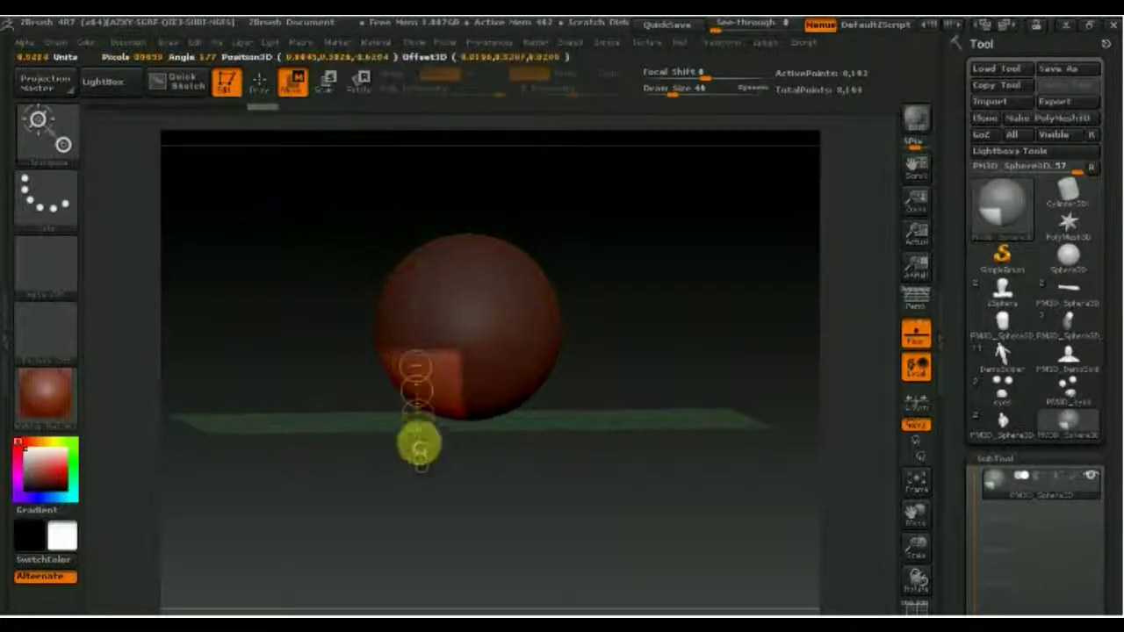
mouse_move(418, 413)
left_mouse_down()
mouse_move(425, 480)
mouse_move(409, 477)
left_mouse_up()
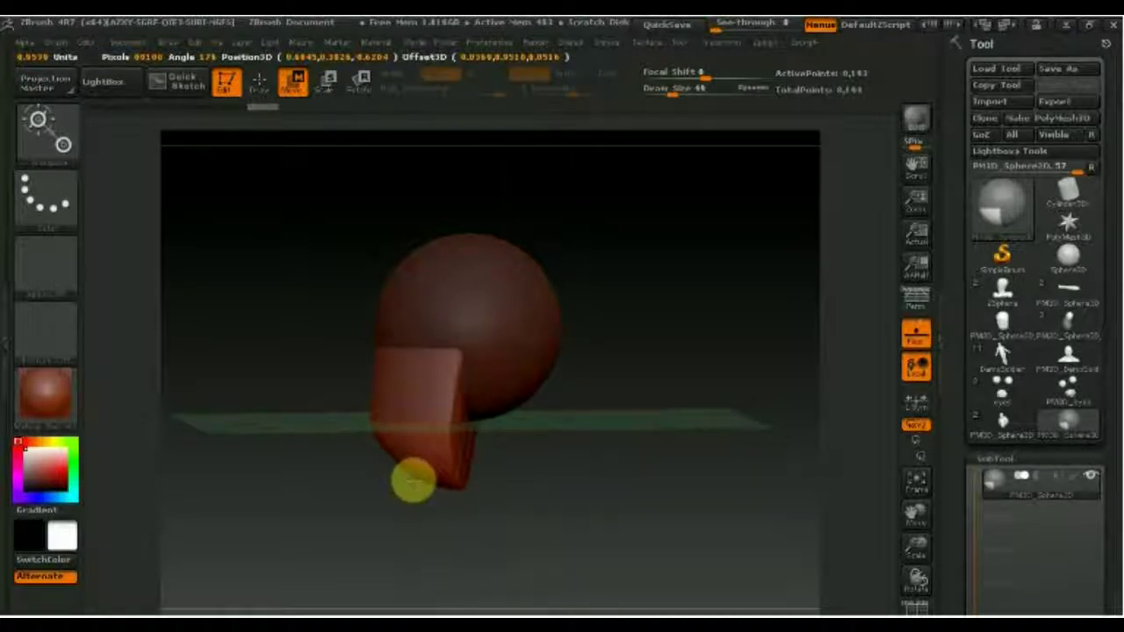
left_click_drag(424, 482, 422, 489)
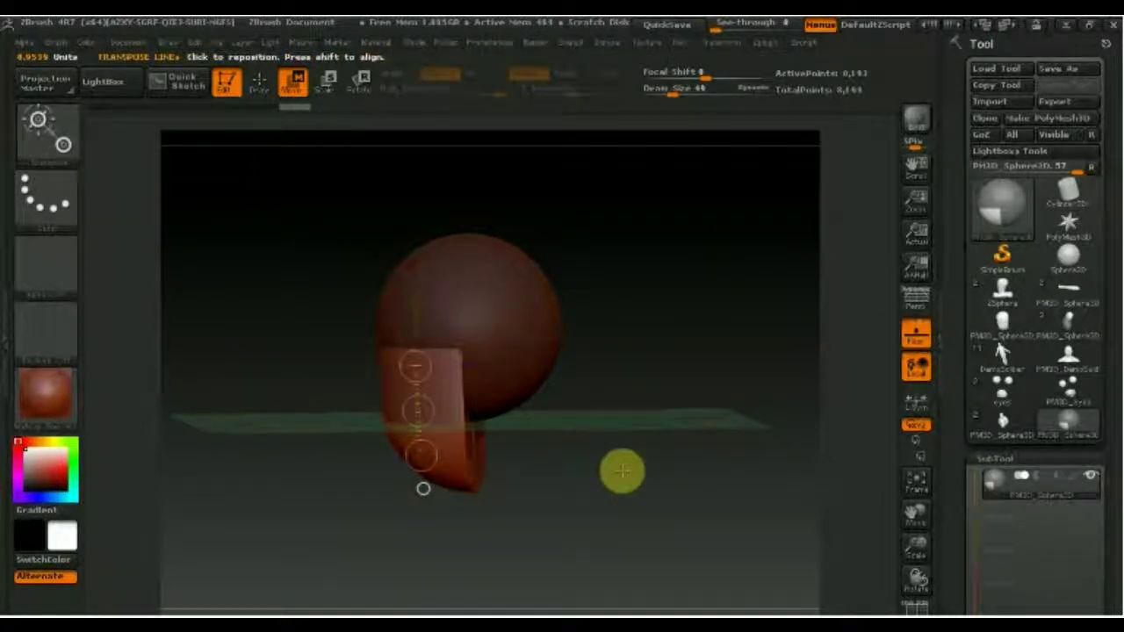
key("p")
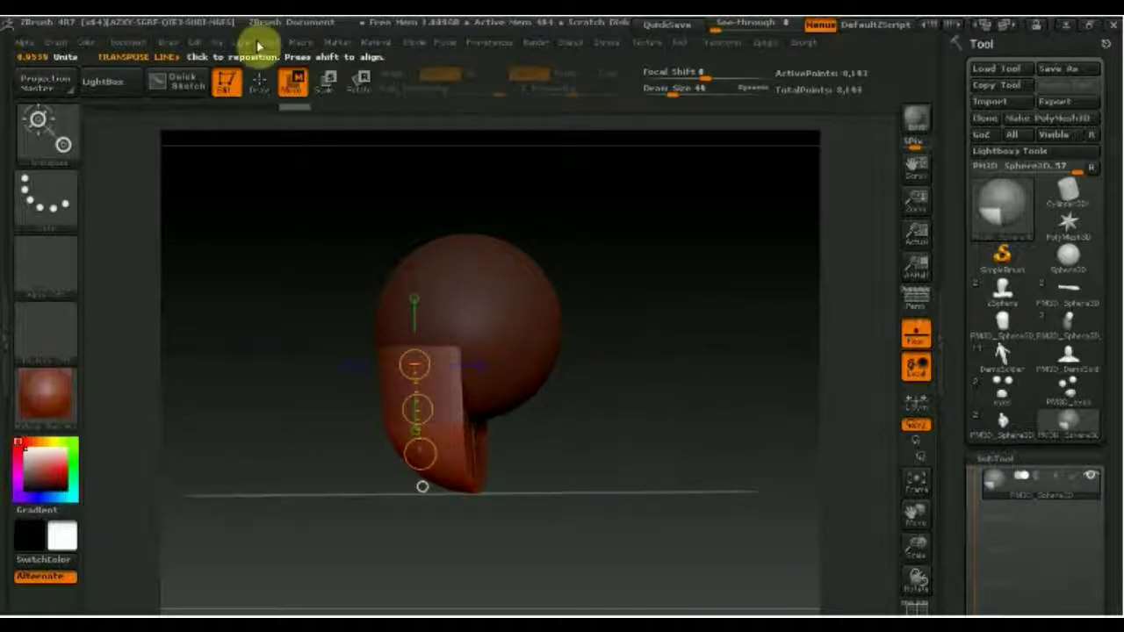
left_click(261, 86)
mouse_move(746, 422)
left_mouse_down()
mouse_move(640, 427)
mouse_move(715, 431)
mouse_move(680, 411)
left_mouse_up()
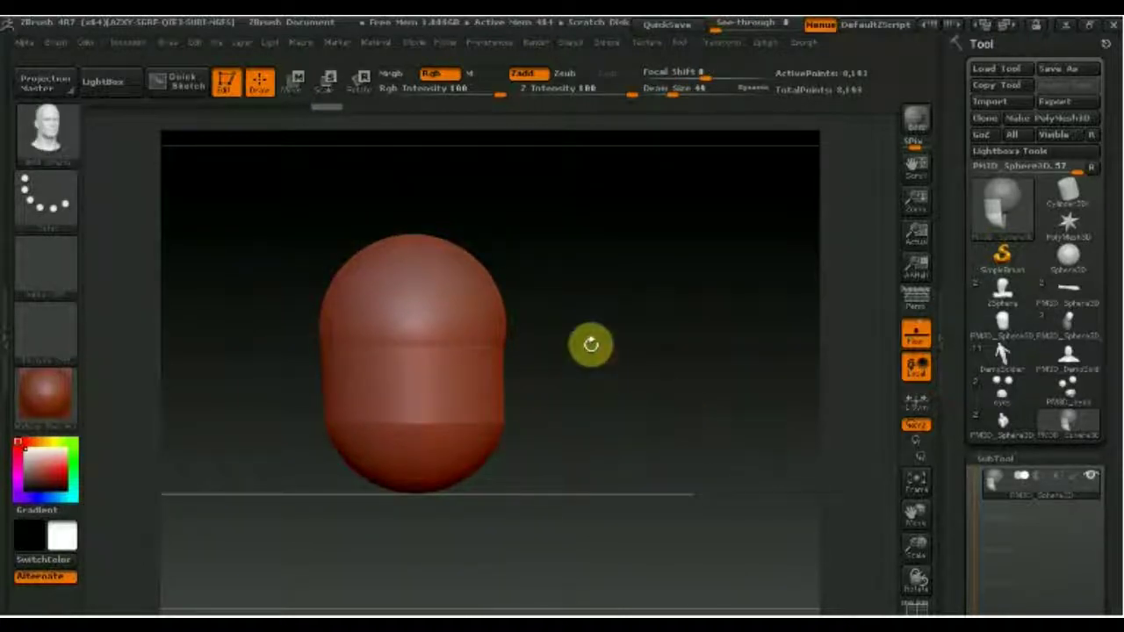
Switch the Ctrl+Shift clip brush to TrimCurve.
left_click_drag(649, 406, 717, 404)
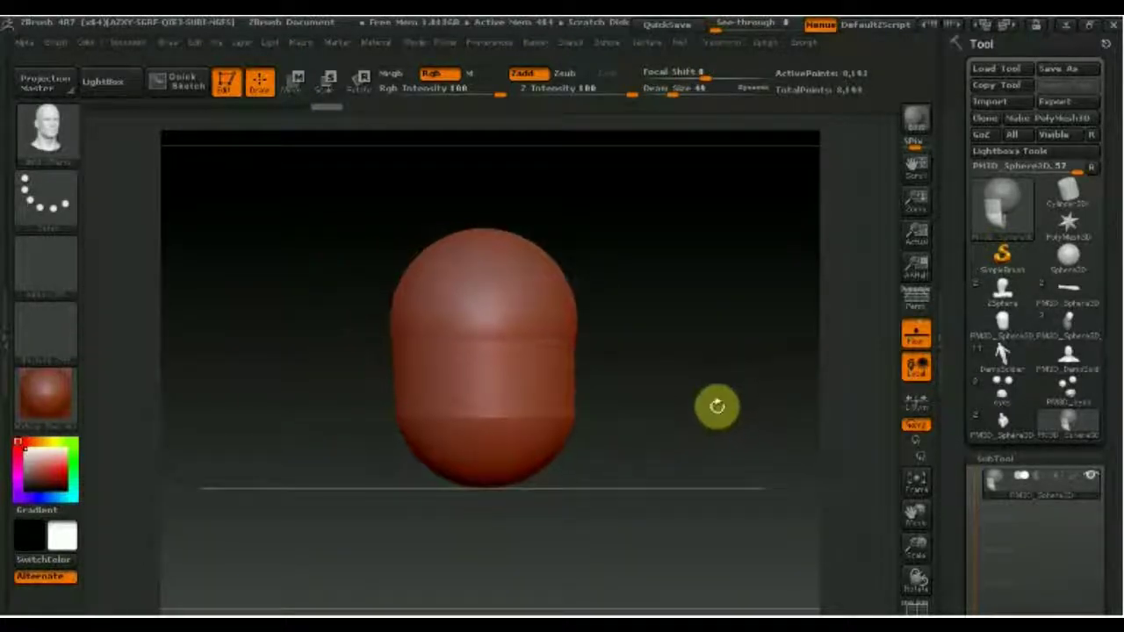
key("b")
key("i")
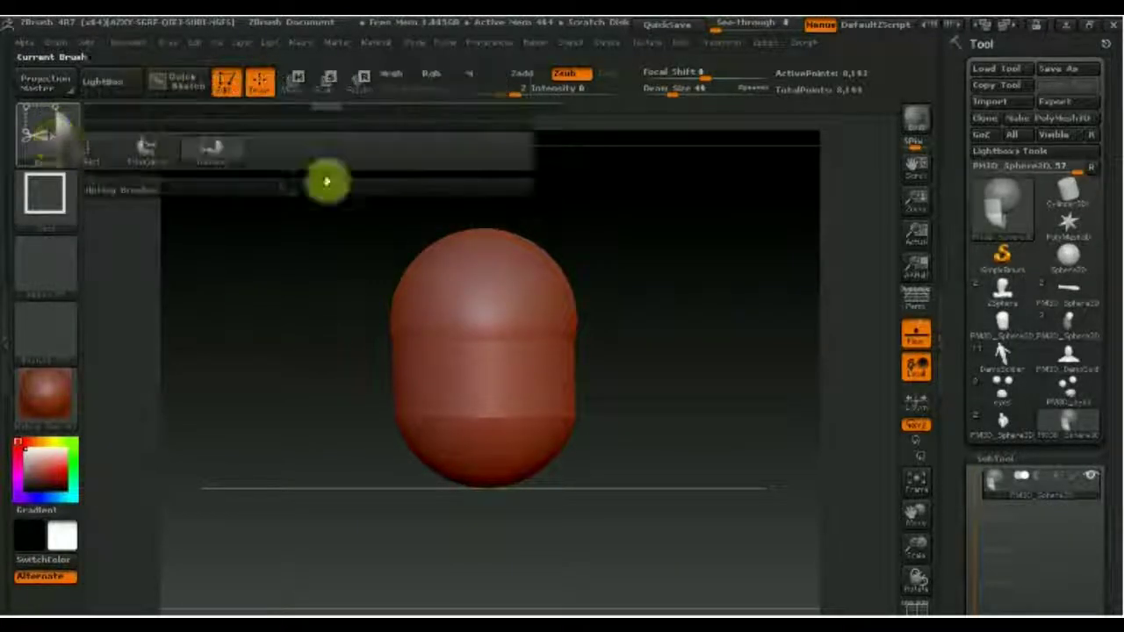
left_click(48, 132, "ctrl+shift")
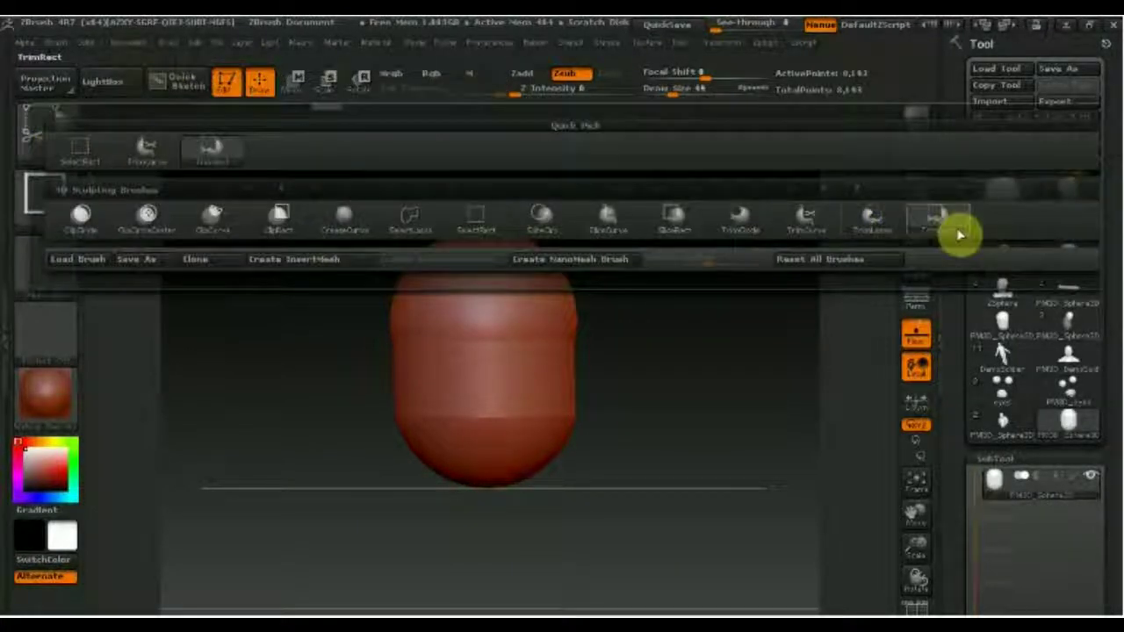
left_click(808, 219)
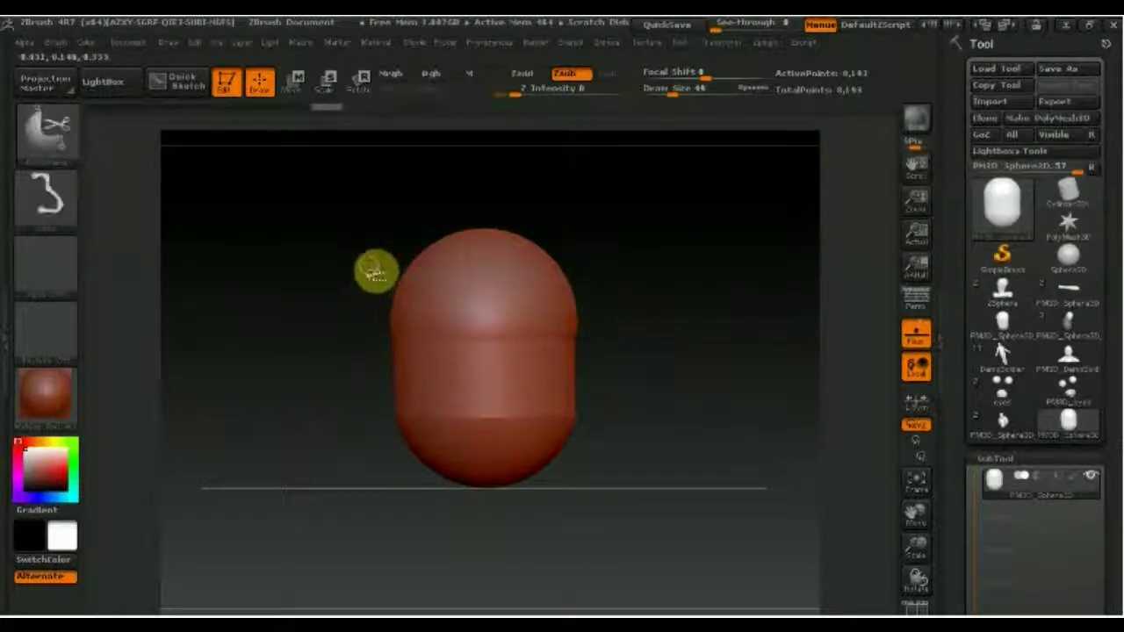
Draw test TrimCurve strokes across the capsule, leaving 8,328 active points.
left_click_drag(377, 256, 401, 396, "ctrl+shift")
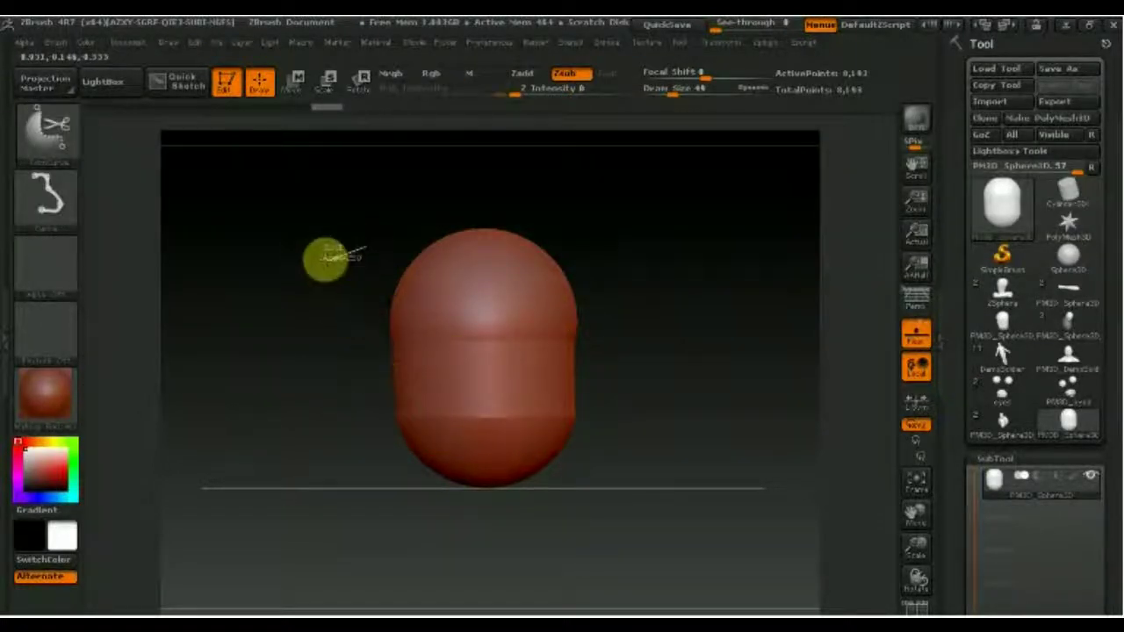
mouse_move(550, 577)
left_mouse_down("ctrl+shift")
mouse_move(545, 431)
mouse_move(565, 269)
left_mouse_up("ctrl+shift")
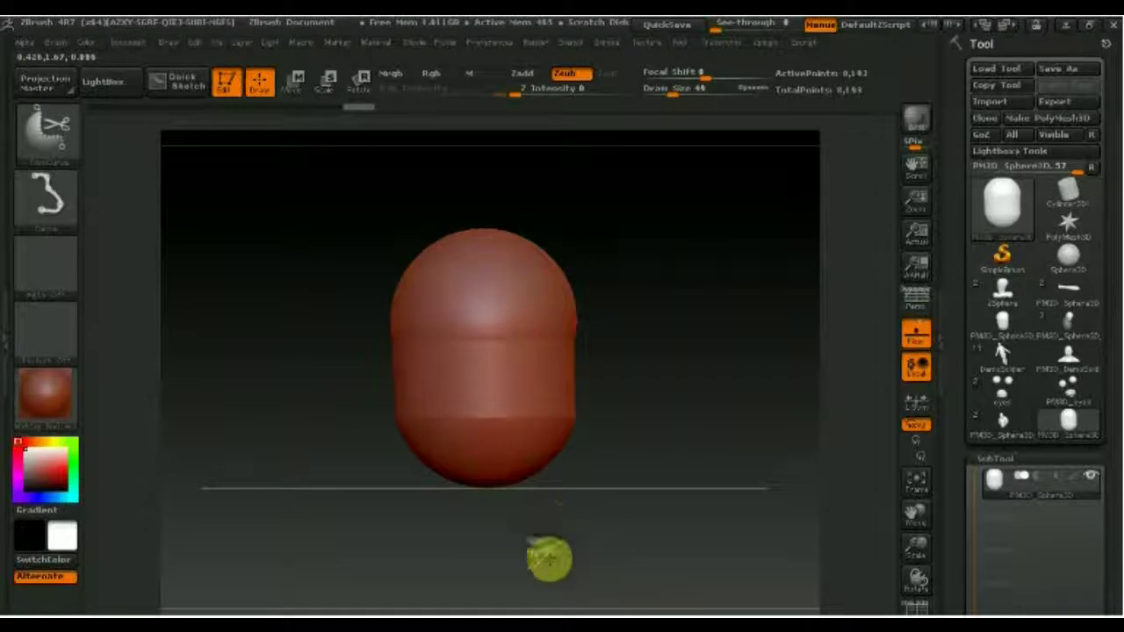
mouse_move(574, 211)
left_mouse_down("ctrl+shift")
mouse_move(550, 339)
mouse_move(549, 547)
left_mouse_up("ctrl+shift")
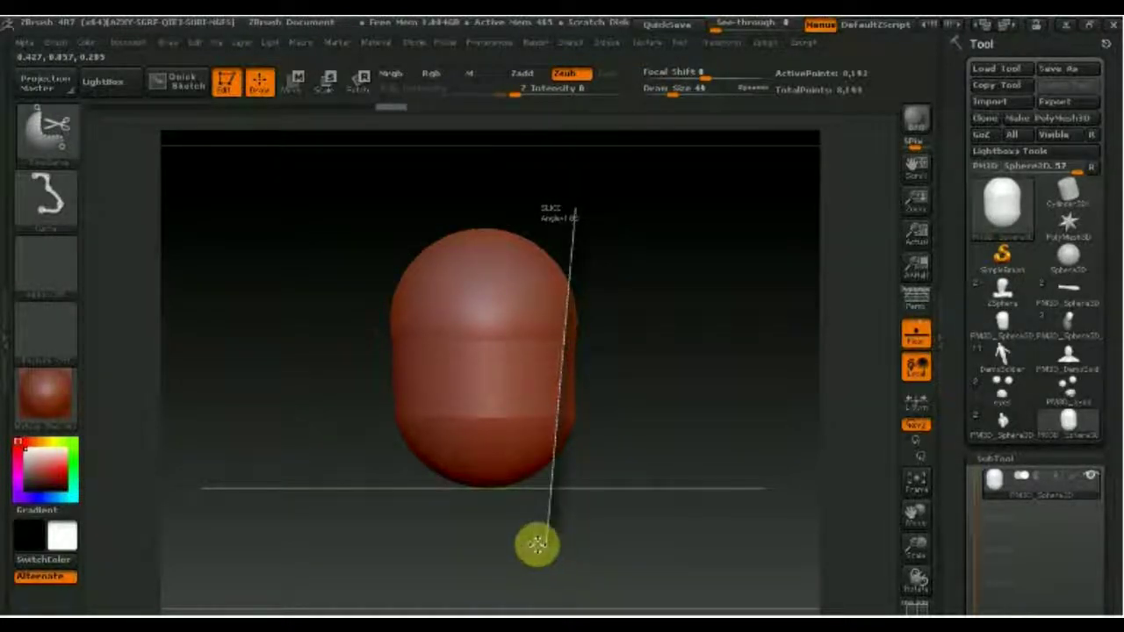
left_click_drag(537, 546, 532, 542, "ctrl+shift")
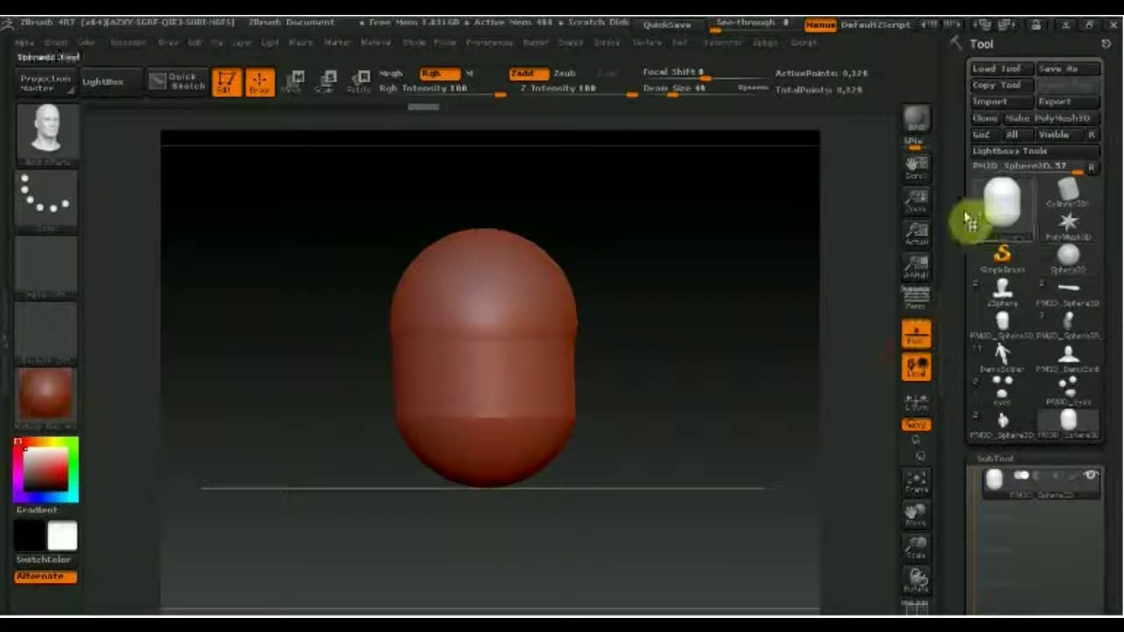
Slice the capsule's right side off flat with a TrimCurve line.
left_click(1054, 117)
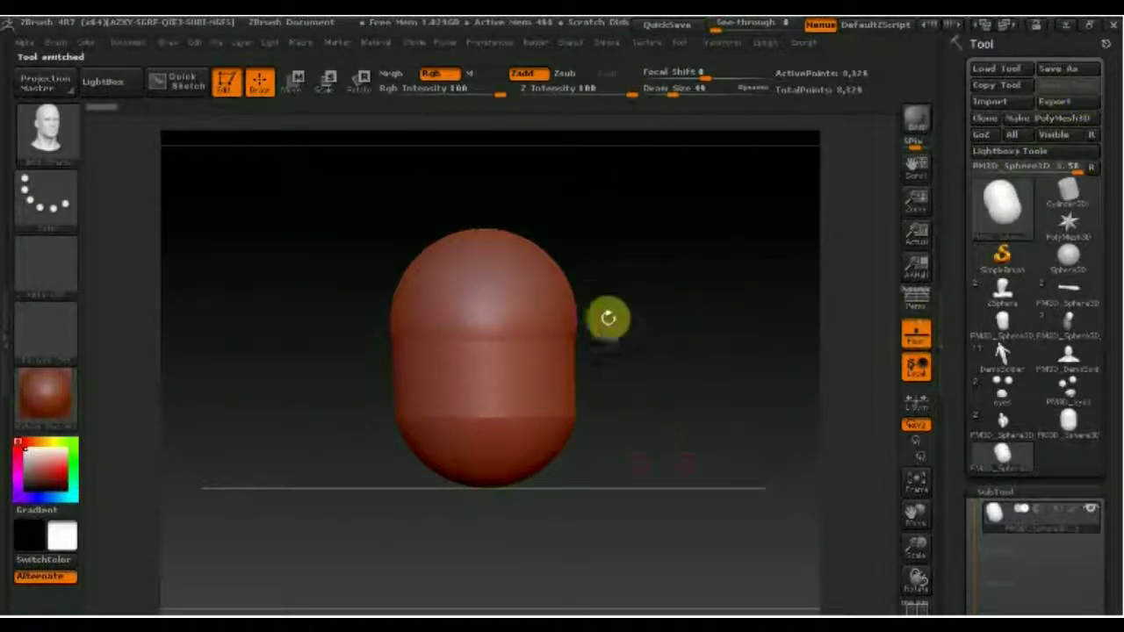
key("ctrl+shift")
left_click_drag(552, 209, 549, 475, "ctrl+shift")
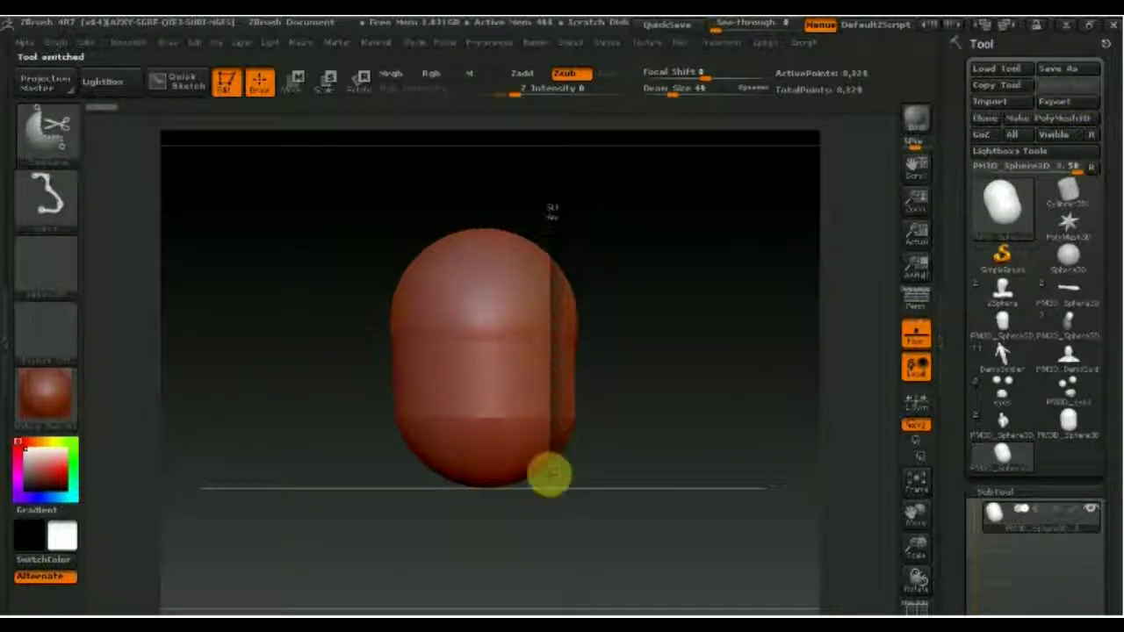
left_click_drag(542, 529, 540, 525, "ctrl+shift")
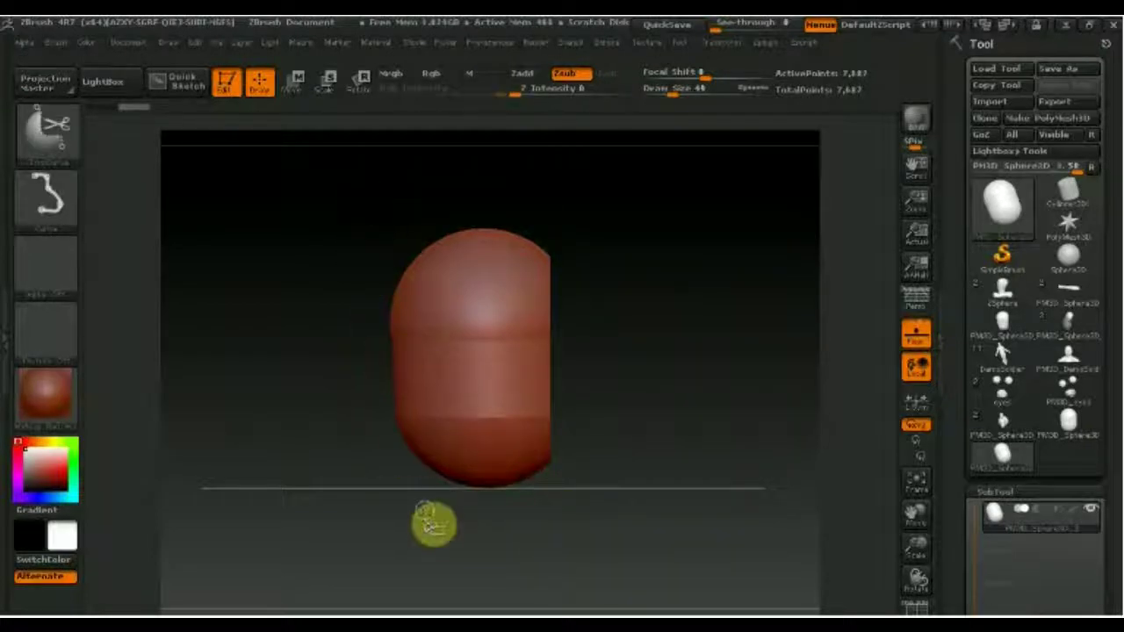
Cut the capsule's left side off at an angle, leaving 7,482 active points.
left_click_drag(436, 518, 389, 219, "ctrl+shift")
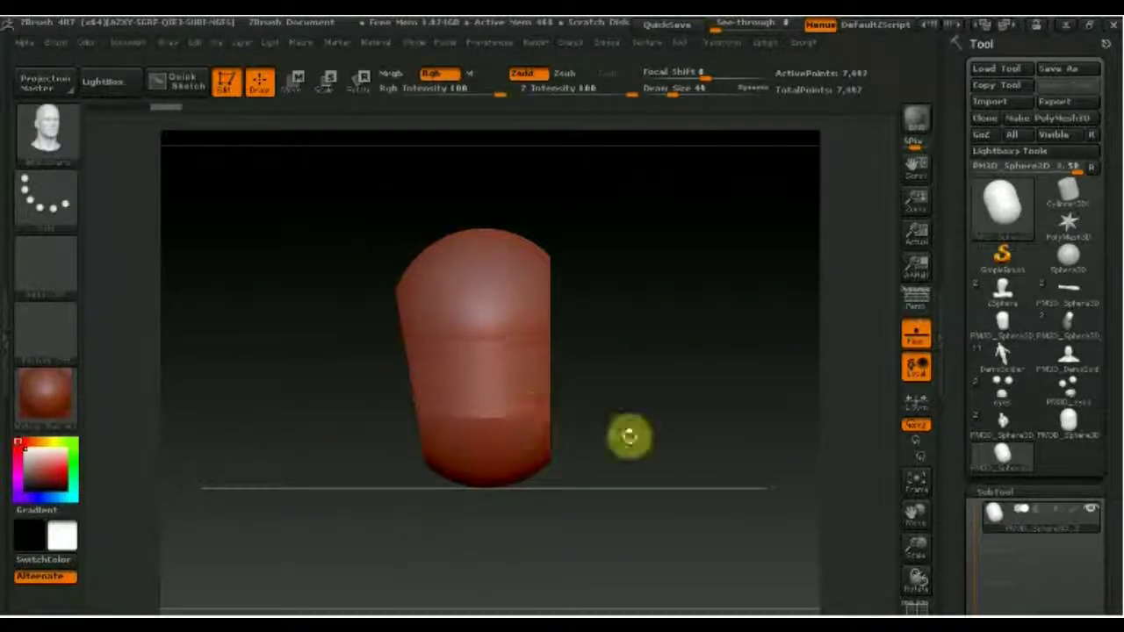
mouse_move(627, 437)
left_mouse_down()
mouse_move(597, 442)
mouse_move(554, 409)
mouse_move(539, 430)
mouse_move(647, 431)
mouse_move(635, 425)
left_mouse_up()
mouse_move(1104, 522)
left_mouse_down()
mouse_move(1114, 398)
mouse_move(1104, 346)
left_mouse_up()
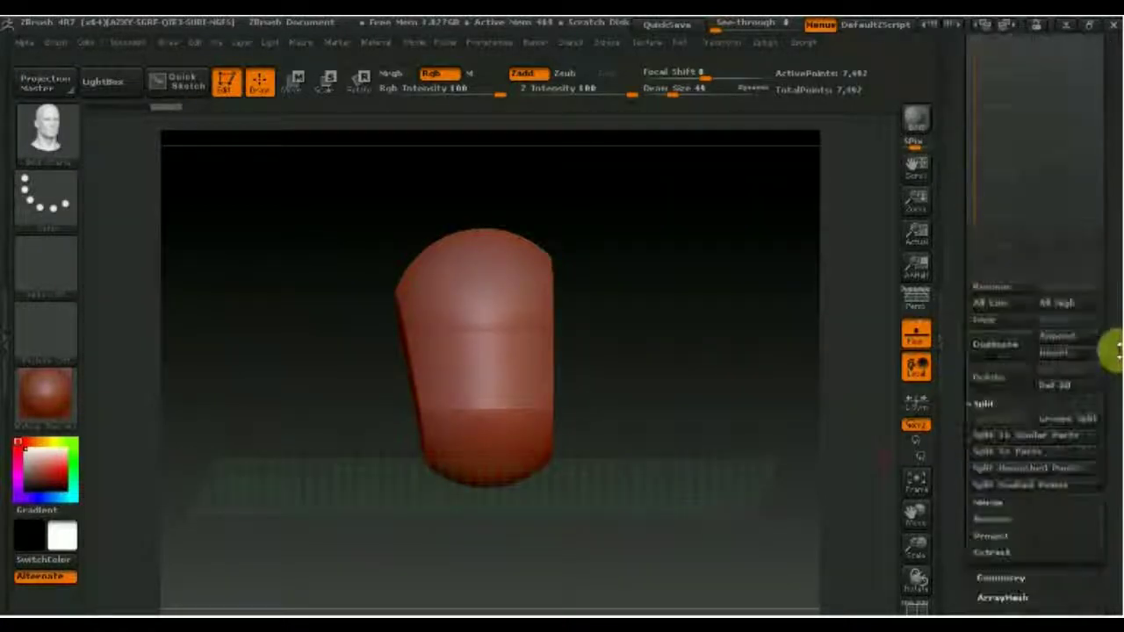
mouse_move(1075, 572)
left_mouse_down()
mouse_move(1080, 527)
mouse_move(1001, 445)
left_mouse_up()
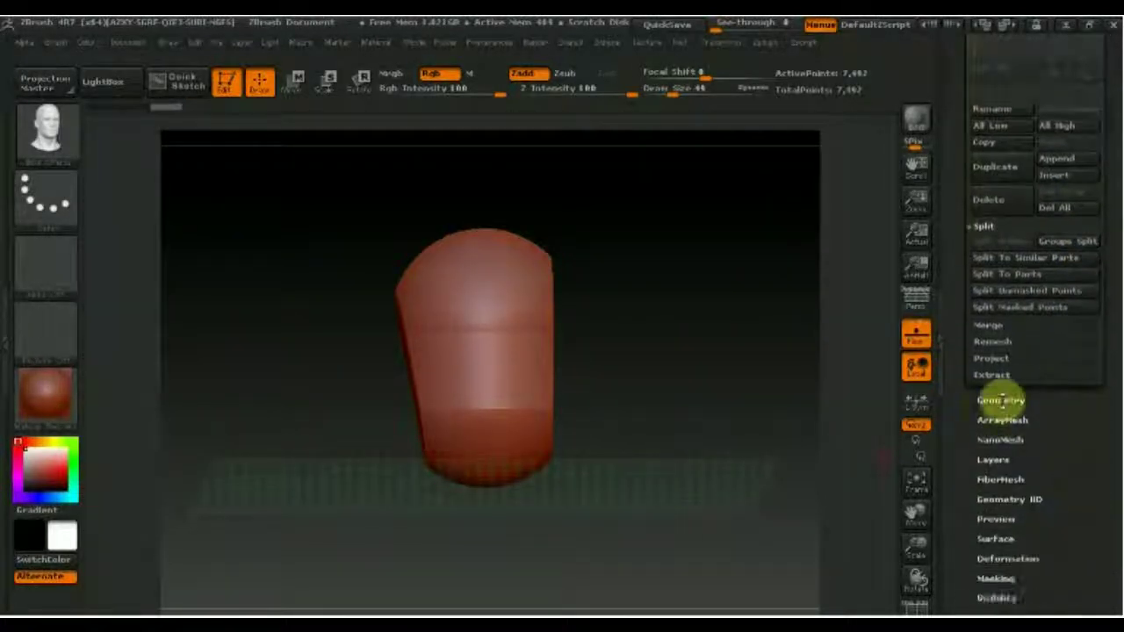
Mirror the trimmed mesh and weld the halves together.
left_click(1001, 400)
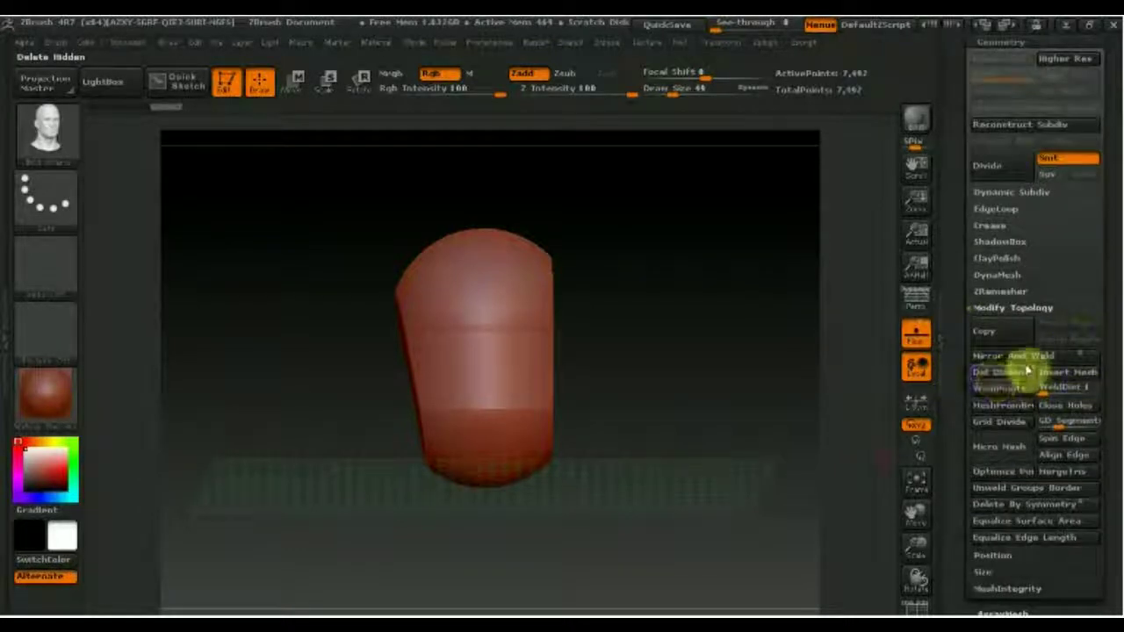
left_click(1019, 358)
mouse_move(730, 454)
left_mouse_down()
mouse_move(660, 567)
mouse_move(626, 573)
mouse_move(708, 565)
mouse_move(615, 404)
left_mouse_up()
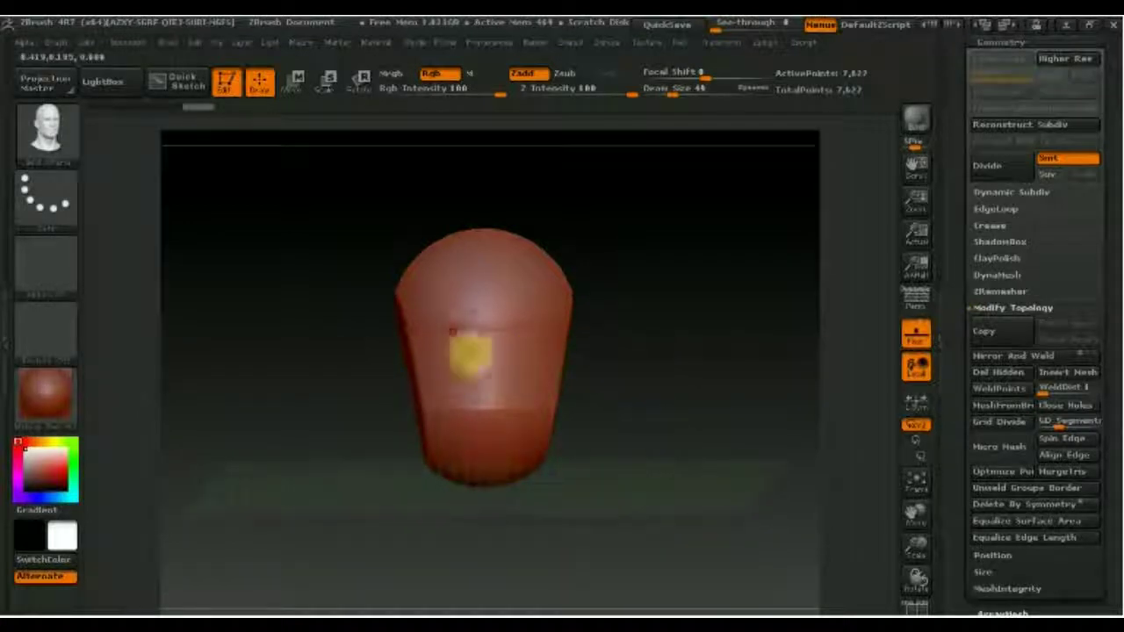
Build up a ClayBuildup bulge on the head's right side and subdivide to level 2.
left_click(48, 119)
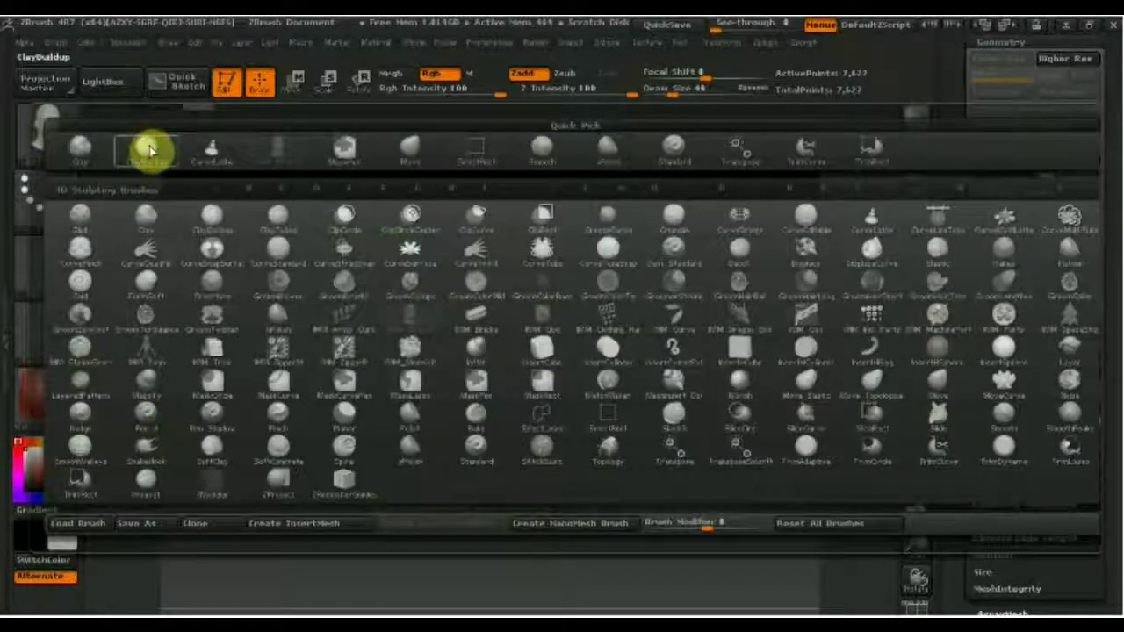
left_click(149, 151)
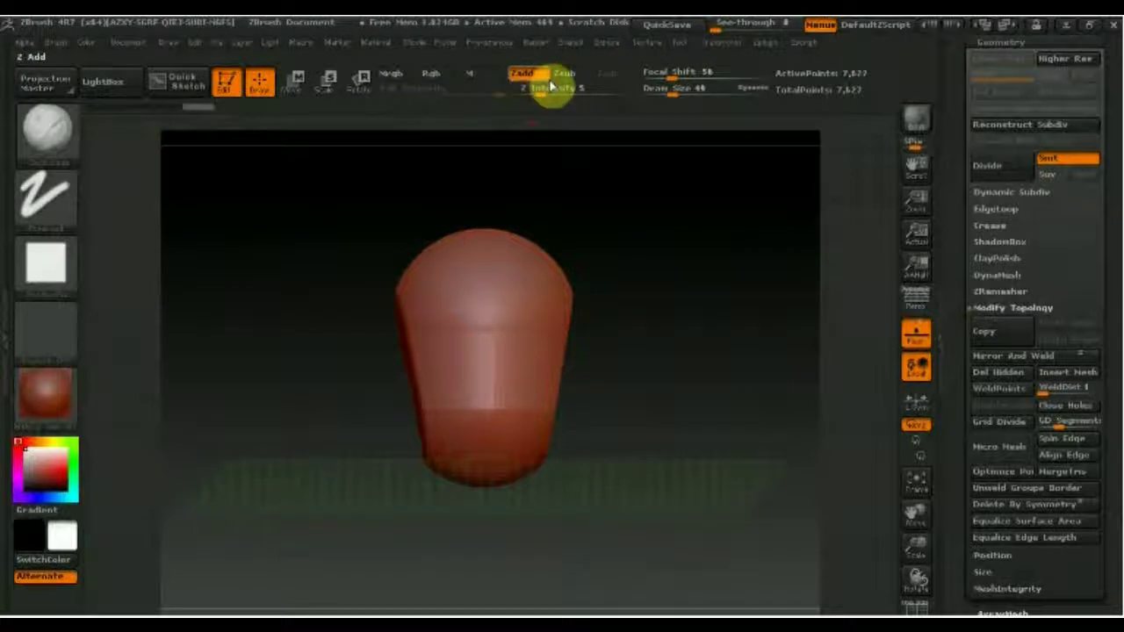
mouse_move(562, 440)
left_mouse_down()
mouse_move(610, 363)
mouse_move(582, 283)
left_mouse_up()
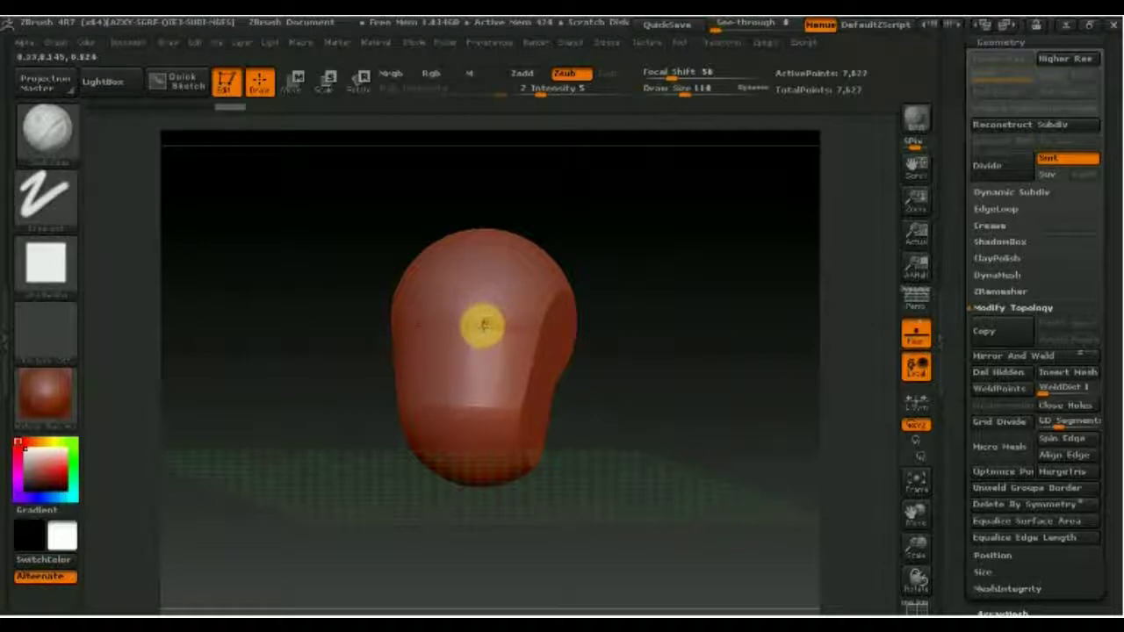
key("ctrl+d")
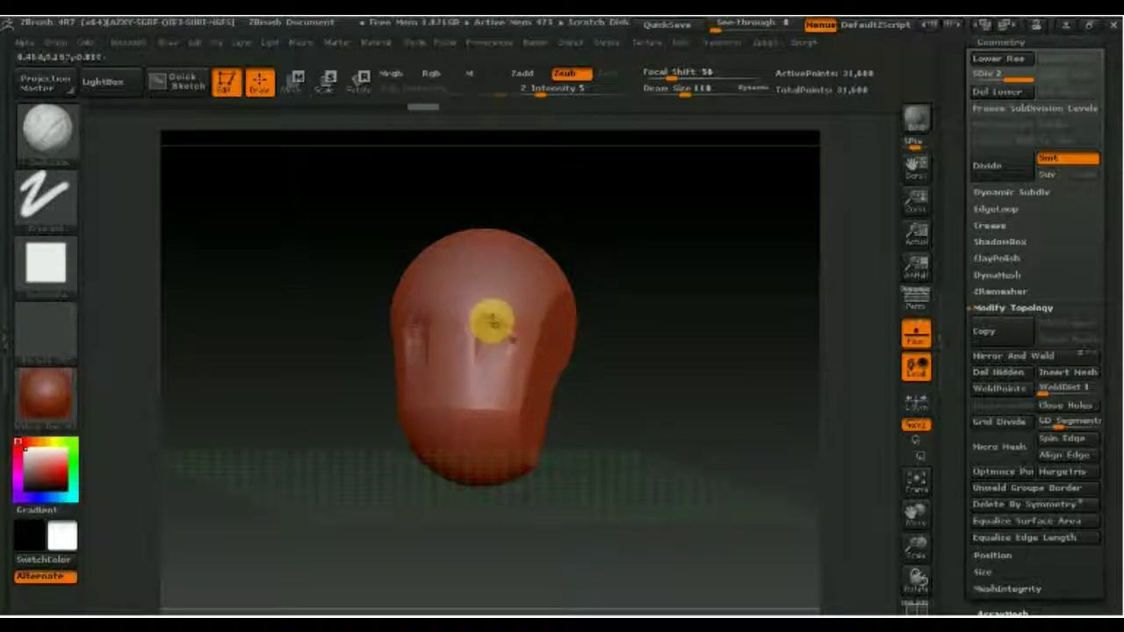
left_click_drag(546, 354, 527, 364)
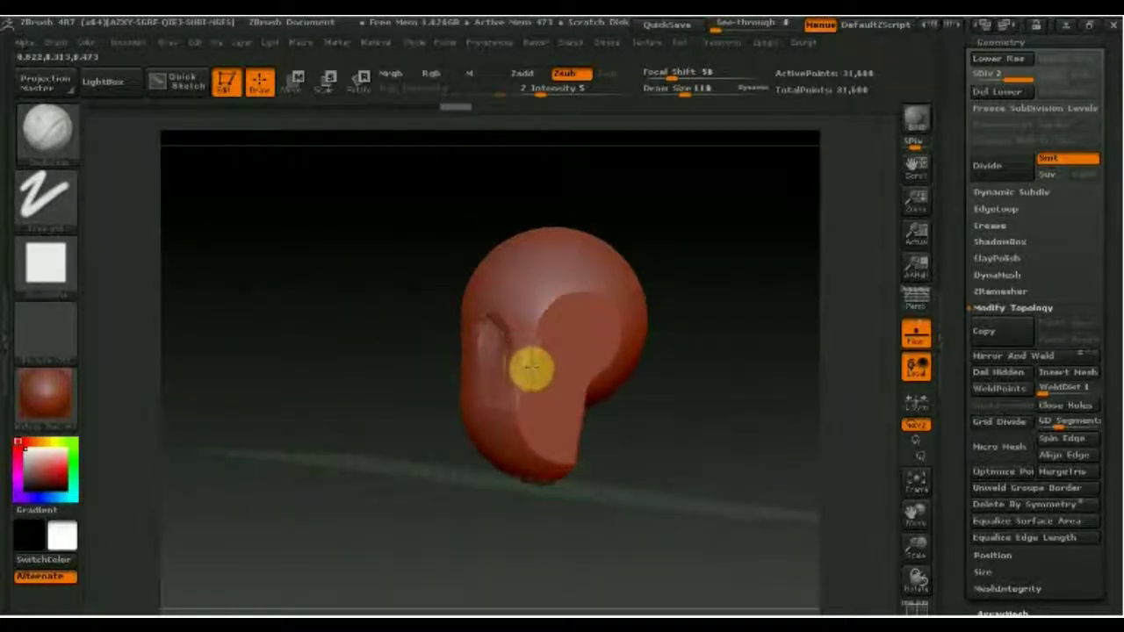
With a resized Move brush, push and soften the front and sides into a rough face with a chin.
left_click(46, 129)
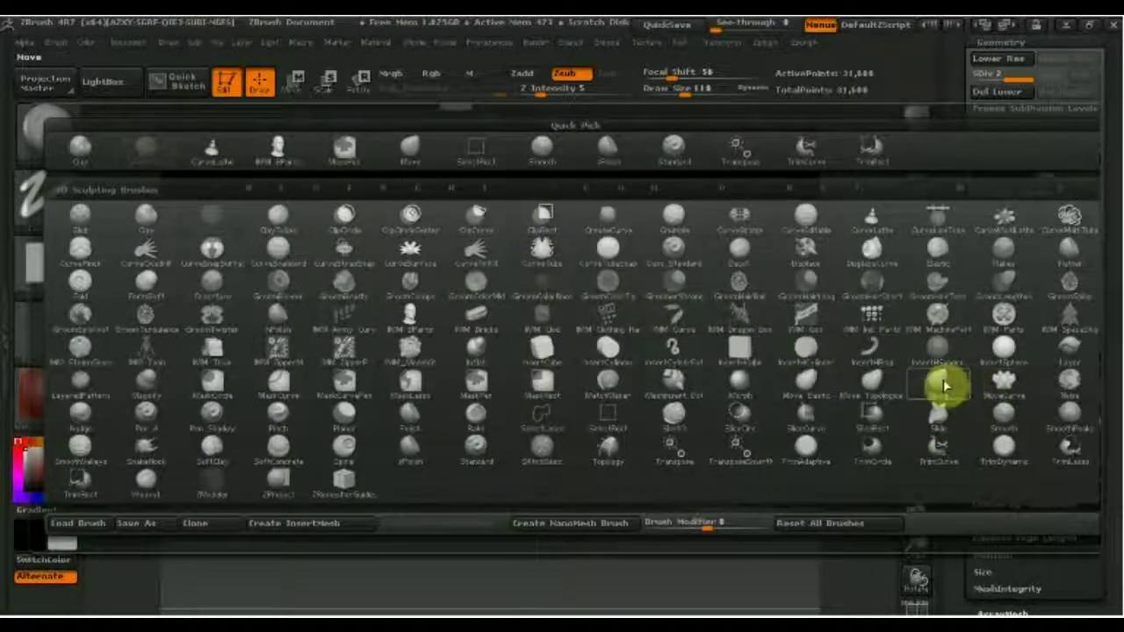
left_click(942, 386)
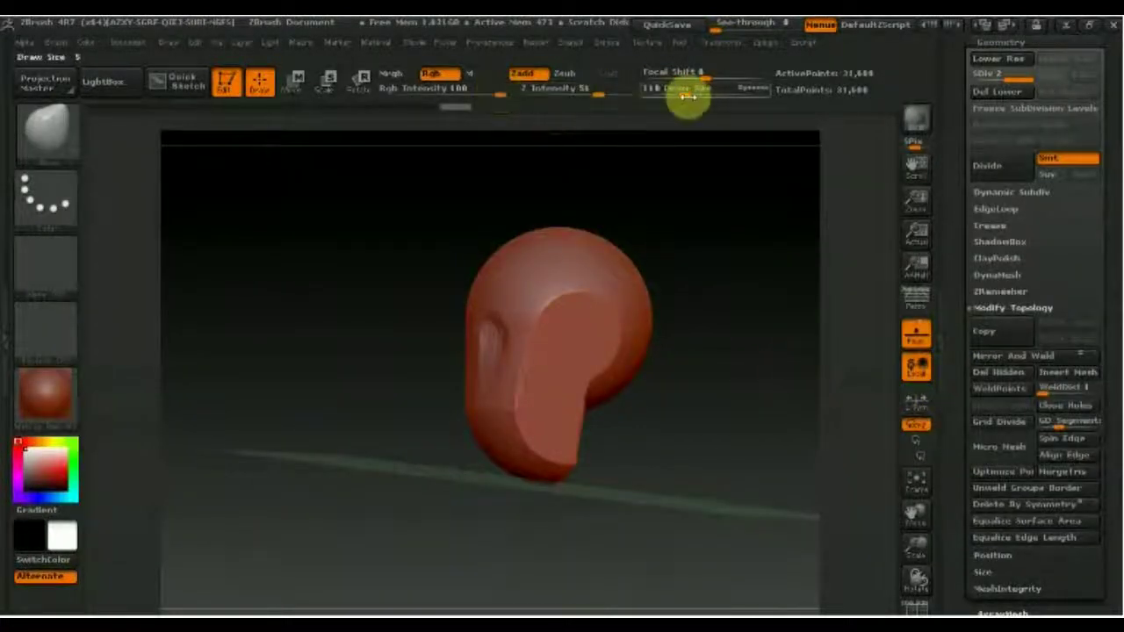
mouse_move(684, 97)
left_mouse_down()
mouse_move(673, 93)
mouse_move(710, 107)
left_mouse_up()
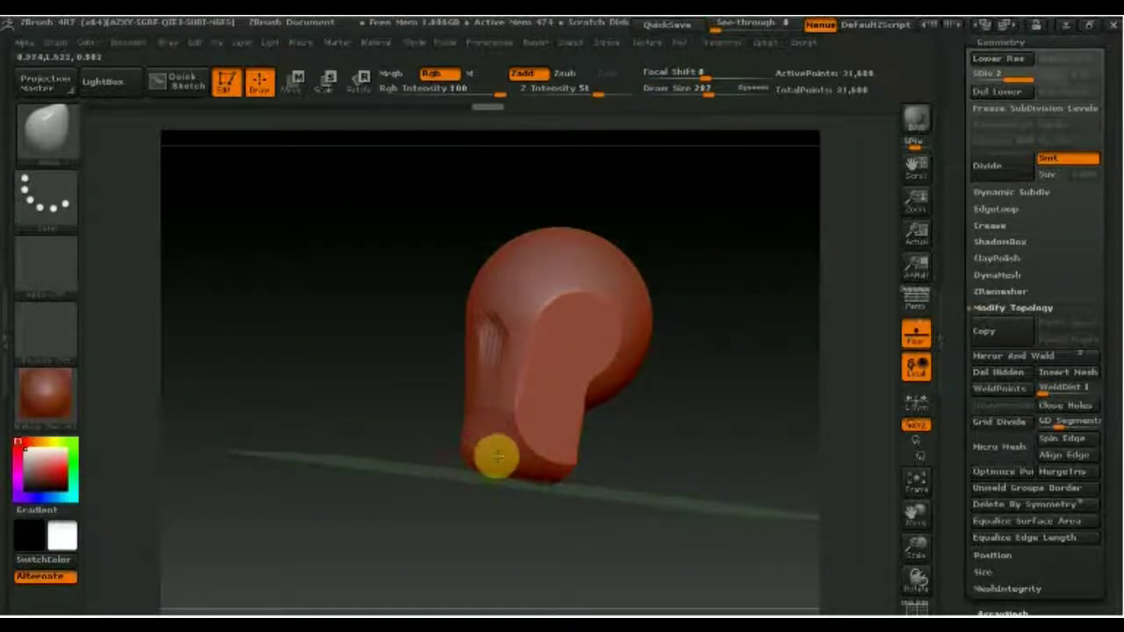
left_click_drag(489, 339, 507, 321, "shift")
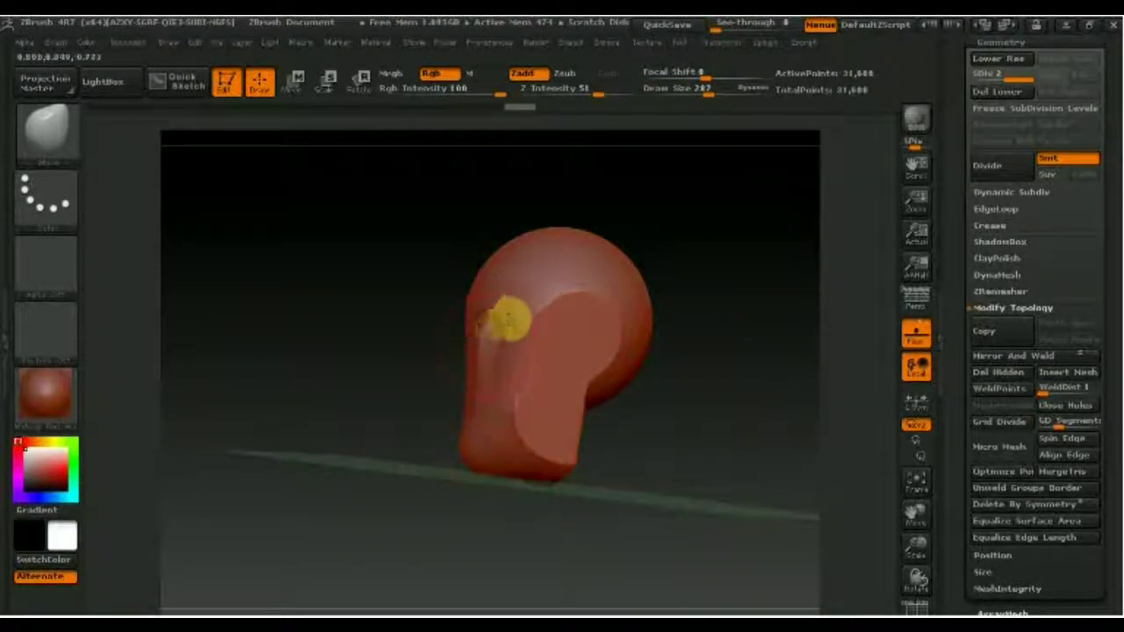
mouse_move(510, 274)
left_mouse_down("shift")
mouse_move(552, 364)
mouse_move(566, 477)
mouse_move(495, 466)
mouse_move(593, 492)
left_mouse_up("shift")
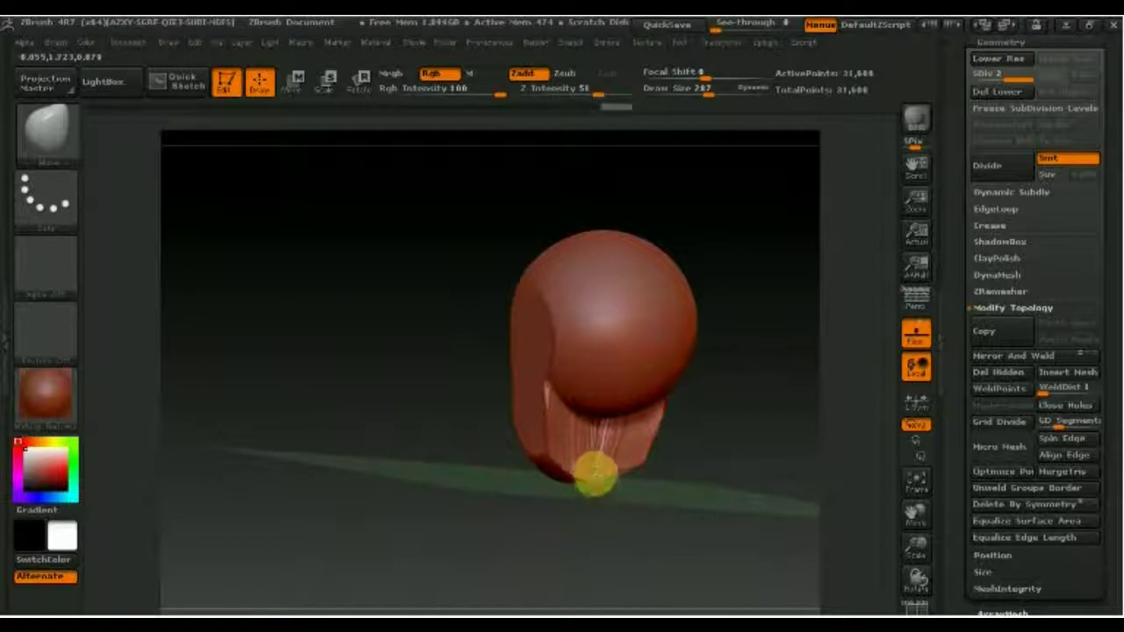
mouse_move(565, 452)
left_mouse_down()
mouse_move(665, 452)
mouse_move(592, 439)
left_mouse_up()
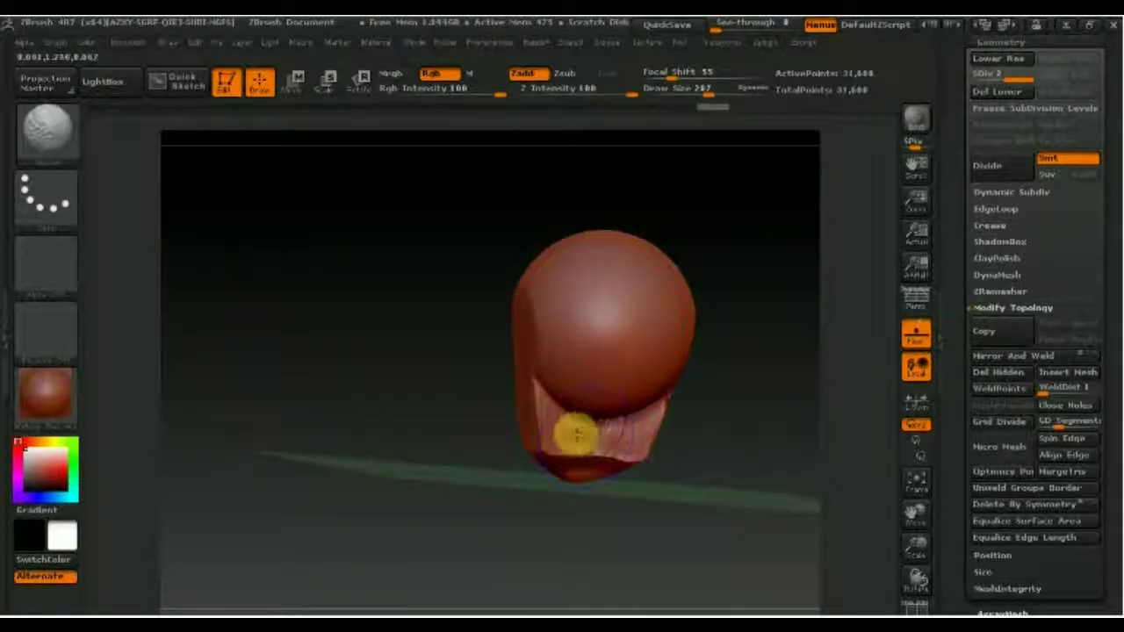
mouse_move(667, 439)
left_mouse_down("shift")
mouse_move(735, 442)
mouse_move(721, 439)
left_mouse_up("shift")
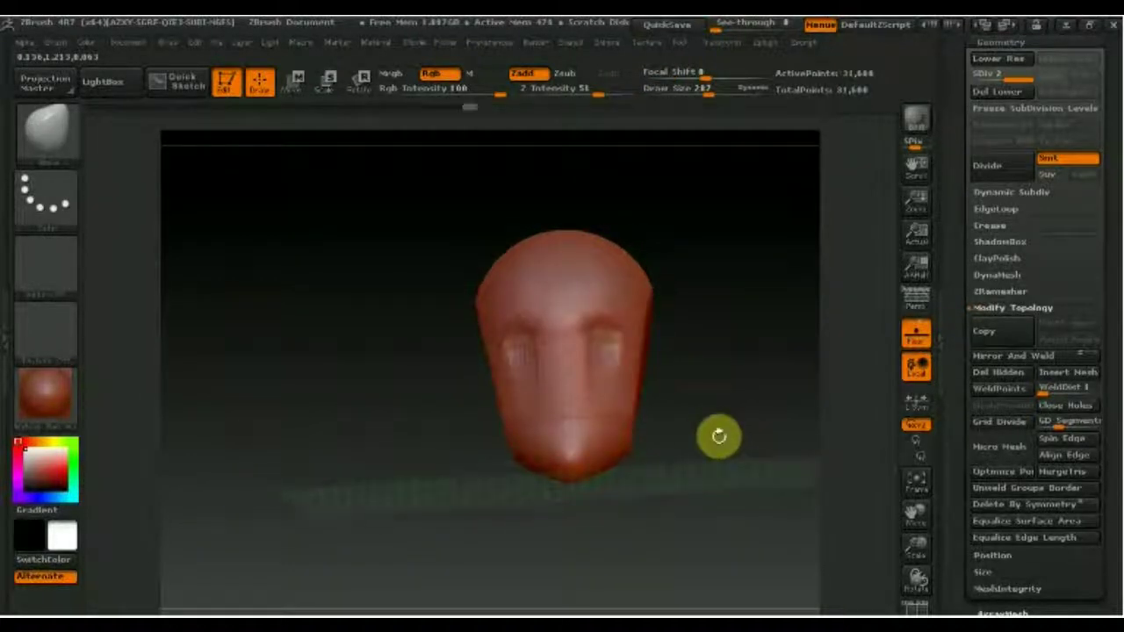
Sculpt raised Zadd marks around the chin and toward the mouth with a smaller brush.
left_click(64, 130)
left_click(145, 150)
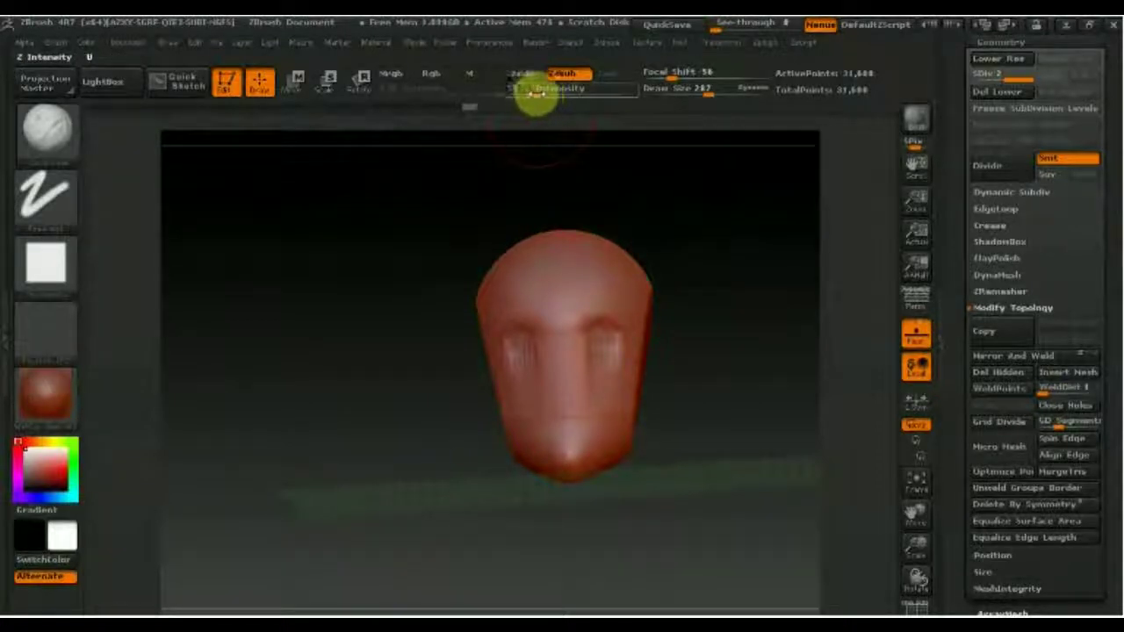
left_click_drag(710, 95, 703, 95)
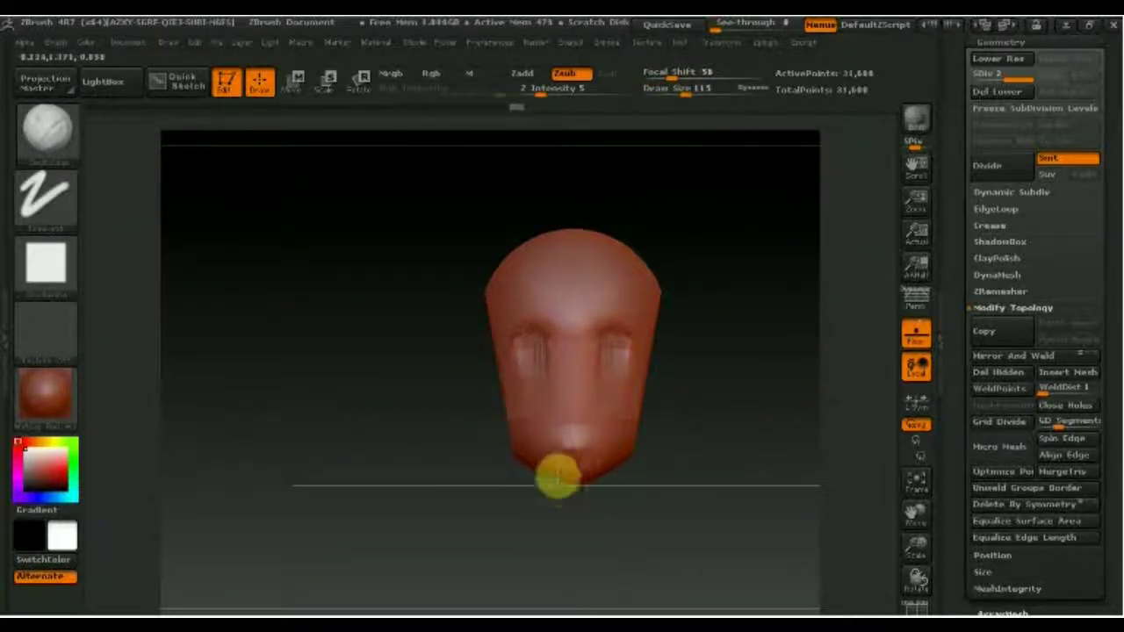
left_click(527, 73)
left_click_drag(594, 455, 558, 458)
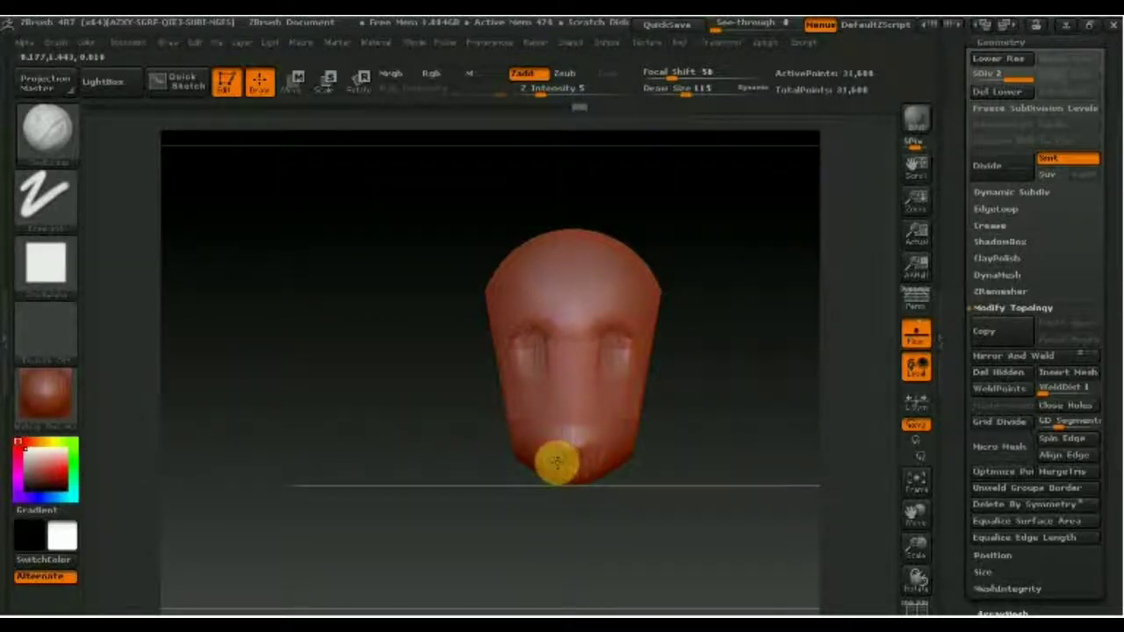
left_click(549, 471)
left_click_drag(567, 454, 555, 468)
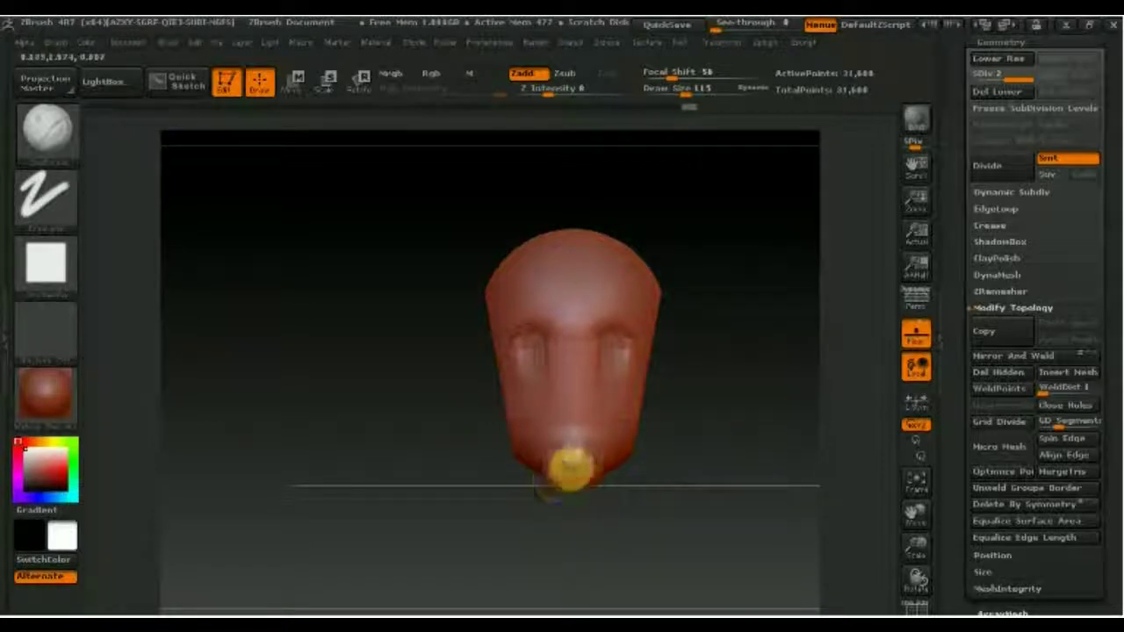
mouse_move(583, 416)
left_mouse_down()
mouse_move(589, 427)
mouse_move(520, 355)
mouse_move(522, 381)
left_mouse_up()
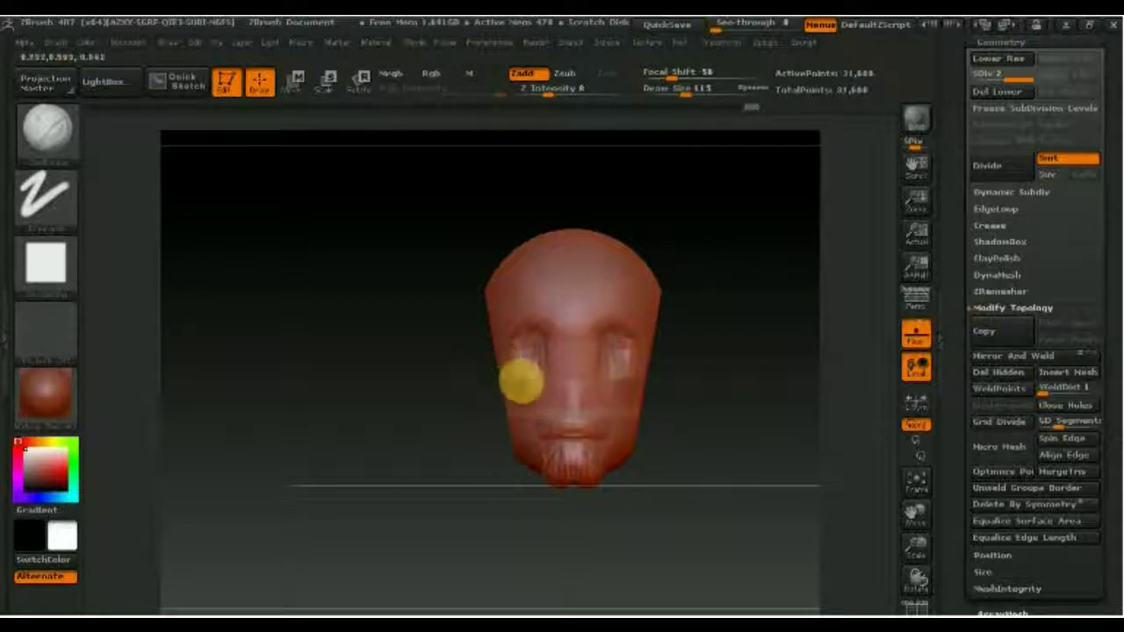
Subdivide to level 3 (126,384 points) and carve strand streaks over eyes, cheeks and jaw.
key("shift")
key("ctrl+d")
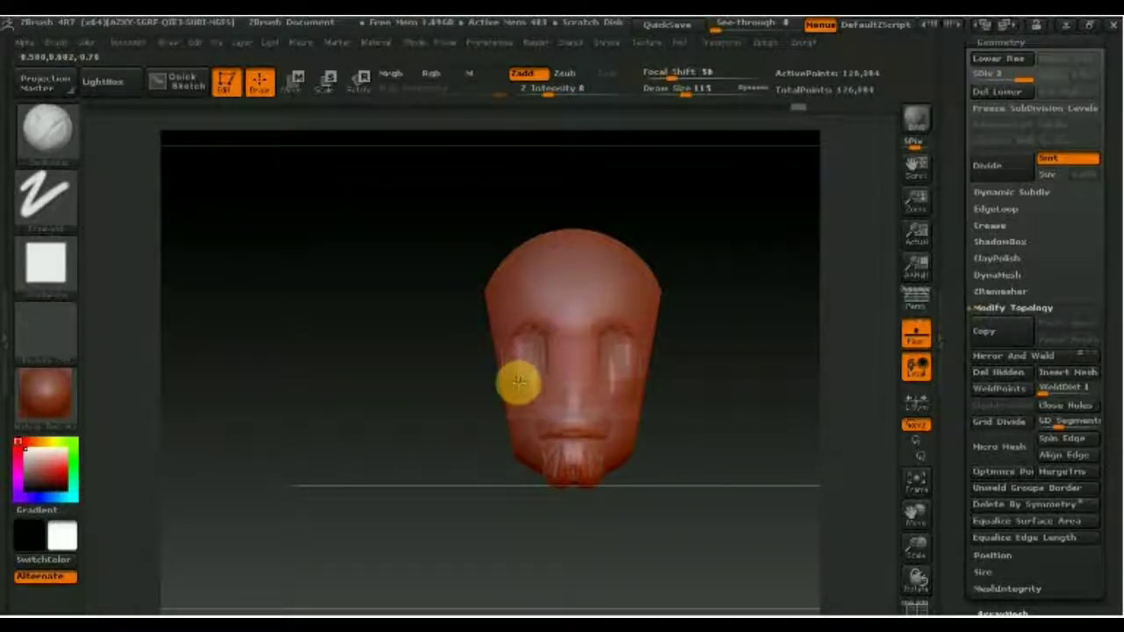
left_click_drag(726, 372, 530, 372)
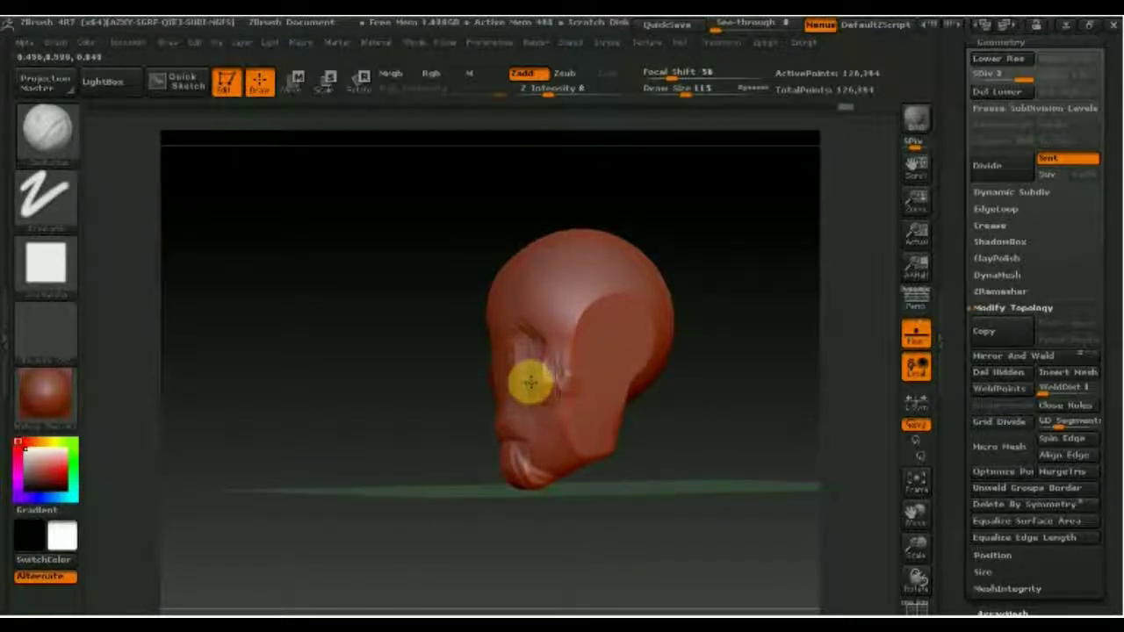
left_click_drag(534, 372, 548, 338)
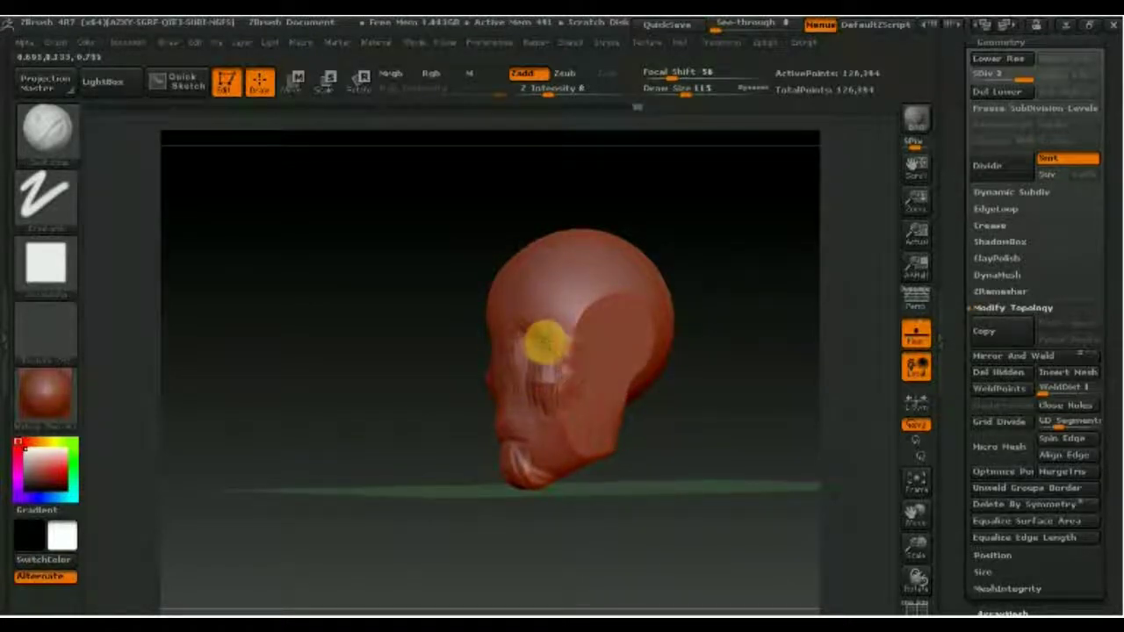
mouse_move(562, 386)
left_mouse_down()
mouse_move(621, 410)
mouse_move(597, 454)
mouse_move(620, 401)
mouse_move(547, 473)
mouse_move(574, 462)
mouse_move(603, 427)
mouse_move(559, 462)
mouse_move(690, 444)
mouse_move(673, 447)
mouse_move(574, 397)
left_mouse_up()
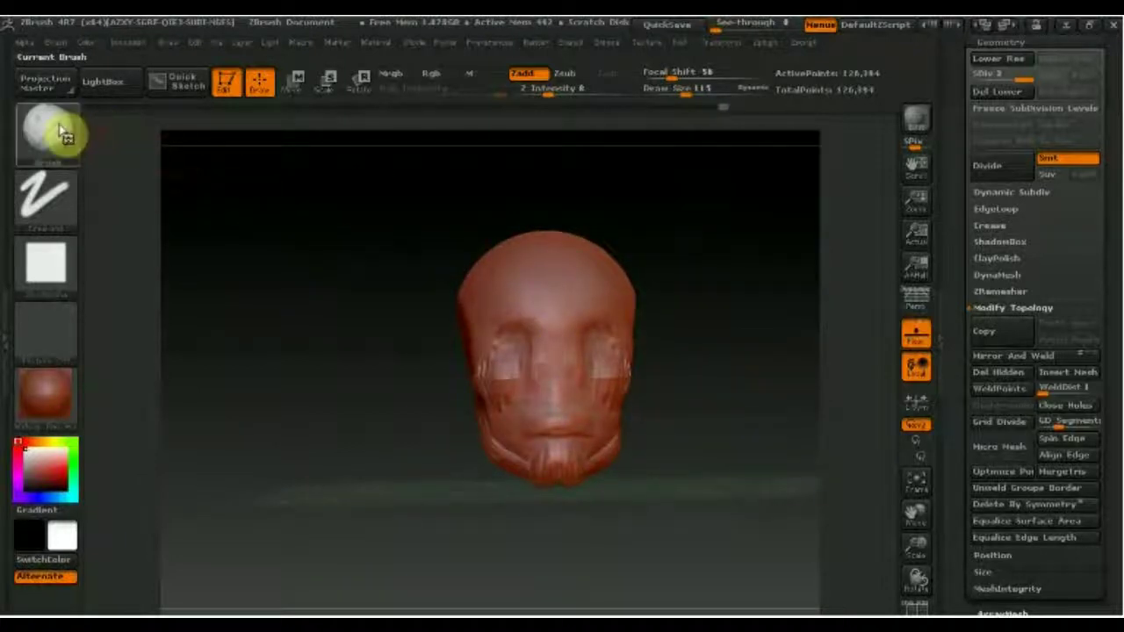
Try pulling the chin into a point with the Move brush at size 287, then undo it.
left_click(51, 130)
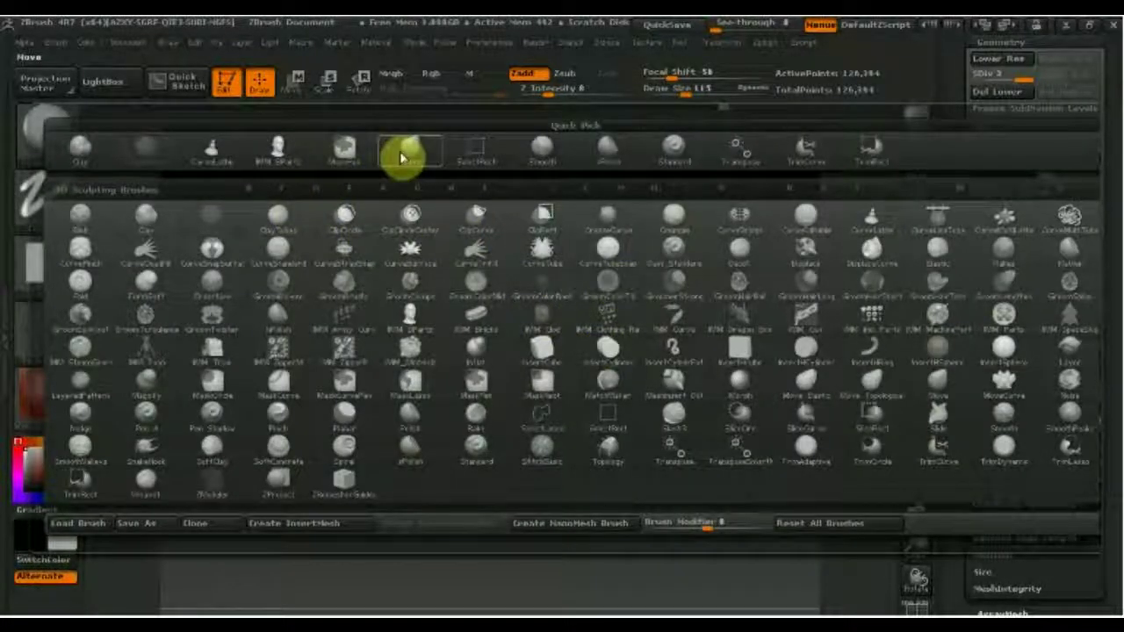
left_click(404, 151)
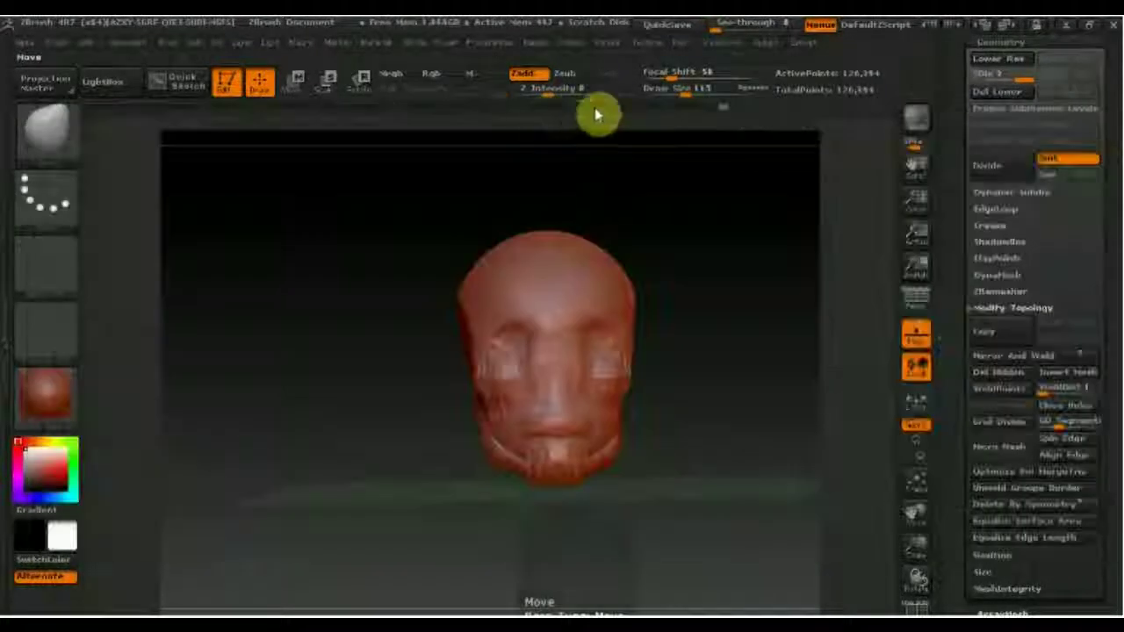
left_click(710, 102)
mouse_move(520, 494)
left_mouse_down()
mouse_move(519, 522)
mouse_move(540, 501)
mouse_move(553, 525)
left_mouse_up()
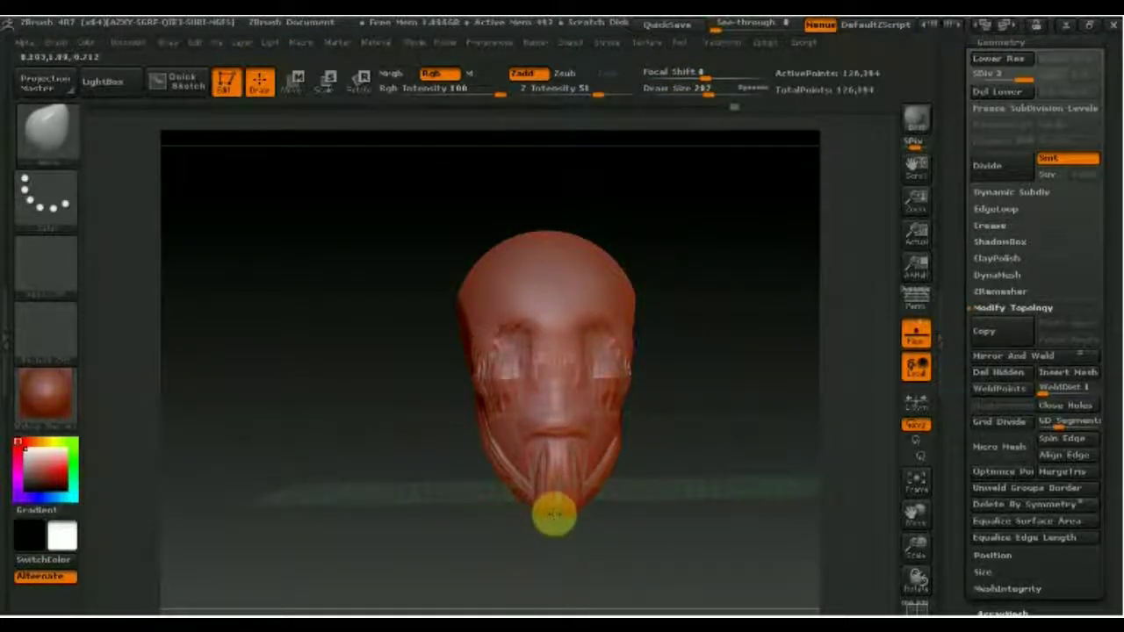
key("ctrl+z")
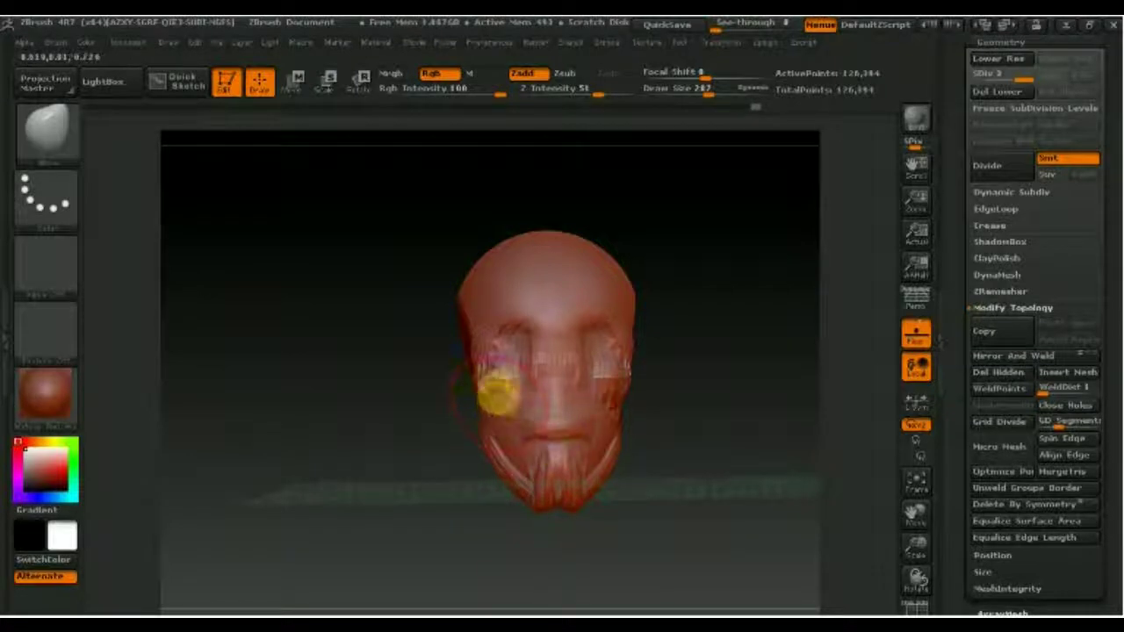
Sculpt beard streaks along the cheek edge and select ClayBuildup as the active brush.
right_click_drag(539, 384, 448, 419)
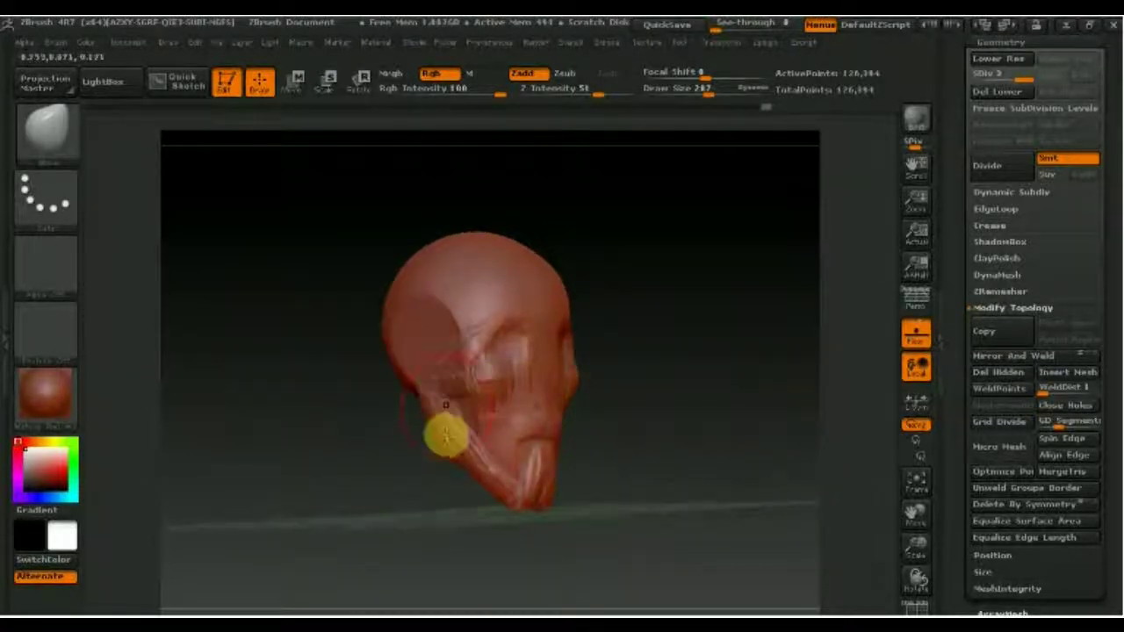
mouse_move(465, 452)
right_mouse_down()
mouse_move(419, 445)
mouse_move(465, 468)
mouse_move(532, 471)
right_mouse_up()
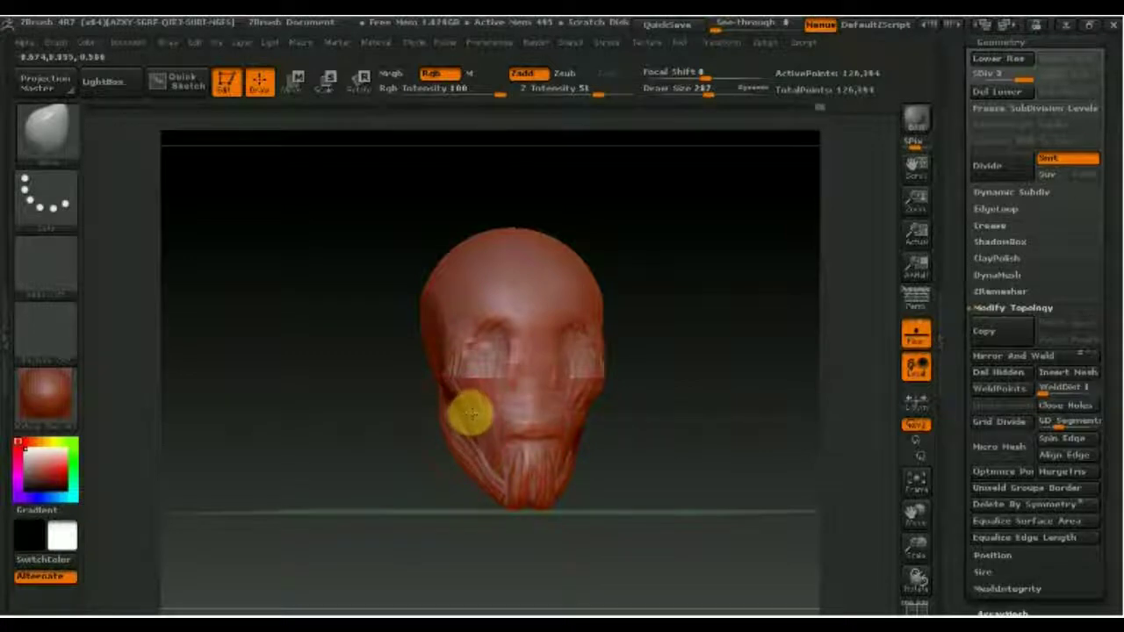
mouse_move(451, 430)
right_mouse_down()
mouse_move(609, 436)
mouse_move(580, 446)
right_mouse_up()
left_click_drag(580, 446, 567, 406)
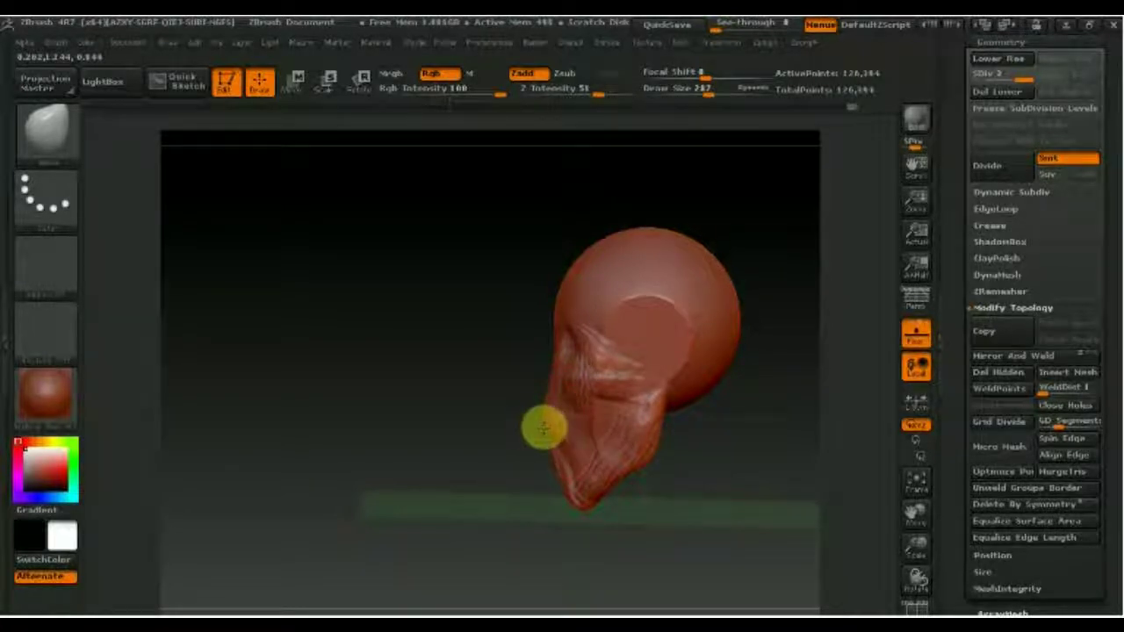
mouse_move(553, 422)
right_mouse_down()
mouse_move(627, 409)
mouse_move(653, 389)
mouse_move(557, 296)
right_mouse_up()
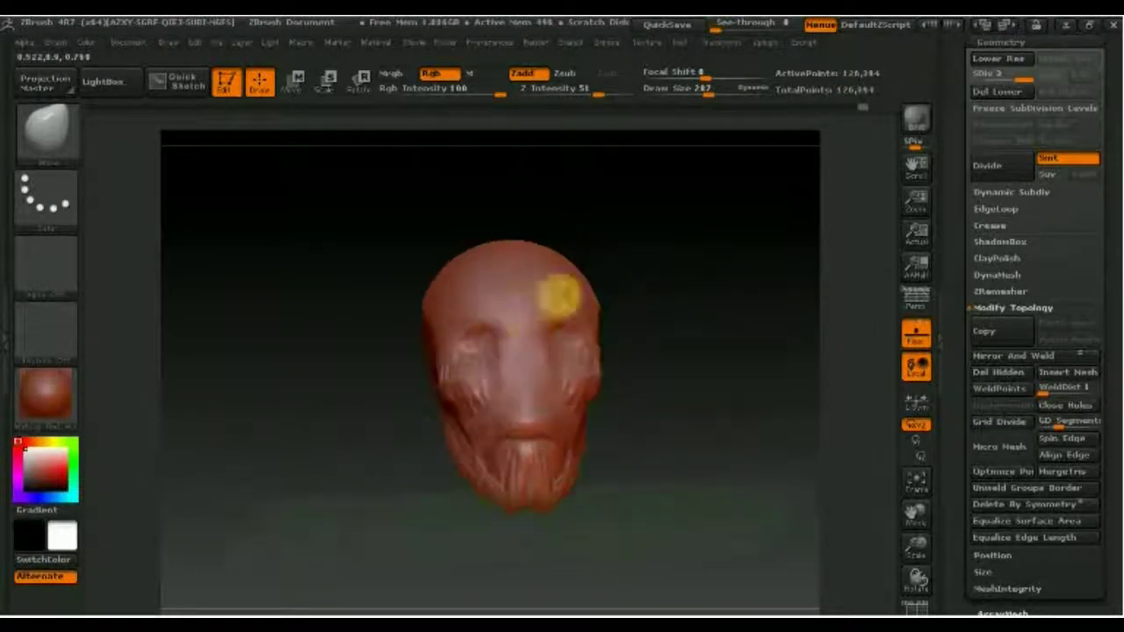
left_click(62, 136)
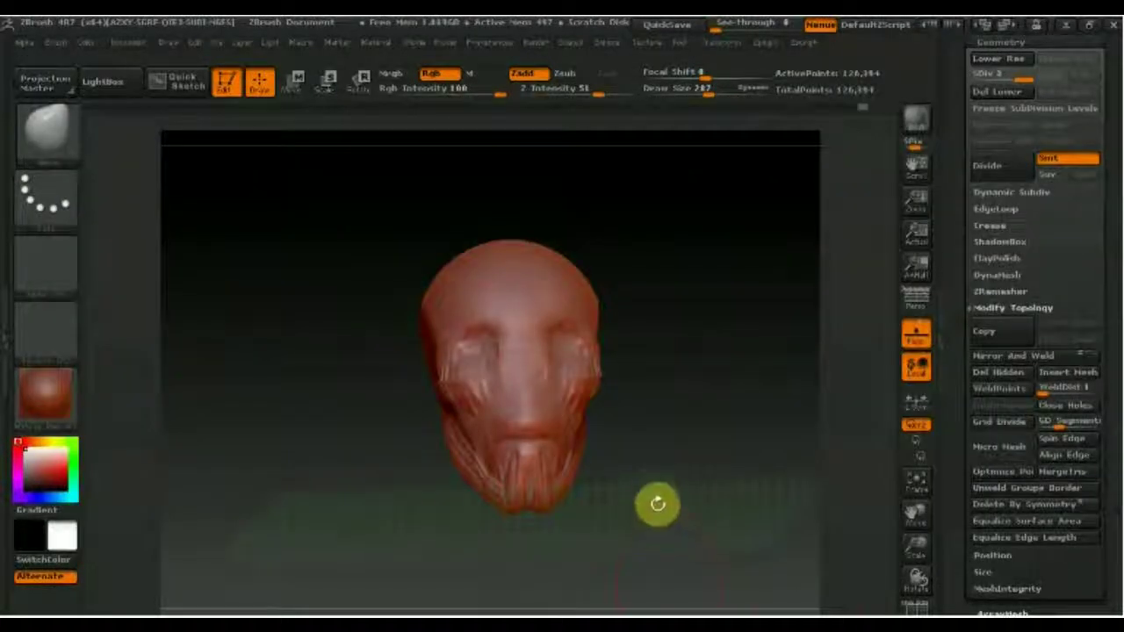
left_click_drag(658, 503, 736, 478)
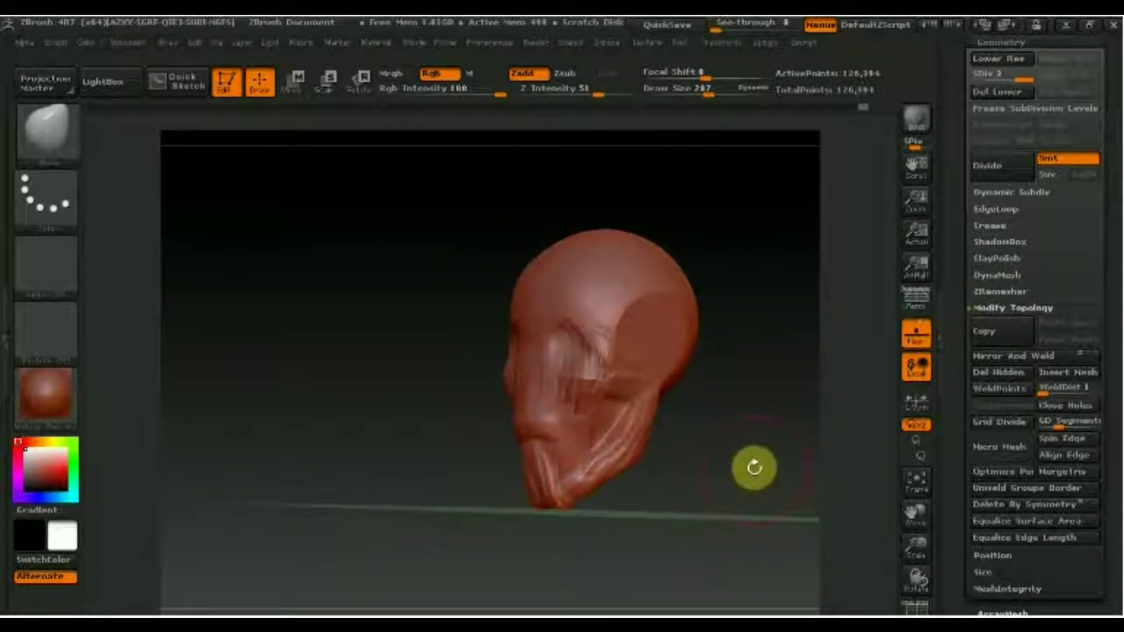
mouse_move(747, 465)
left_mouse_down()
mouse_move(624, 432)
mouse_move(613, 449)
mouse_move(587, 452)
mouse_move(618, 453)
mouse_move(623, 334)
left_mouse_up()
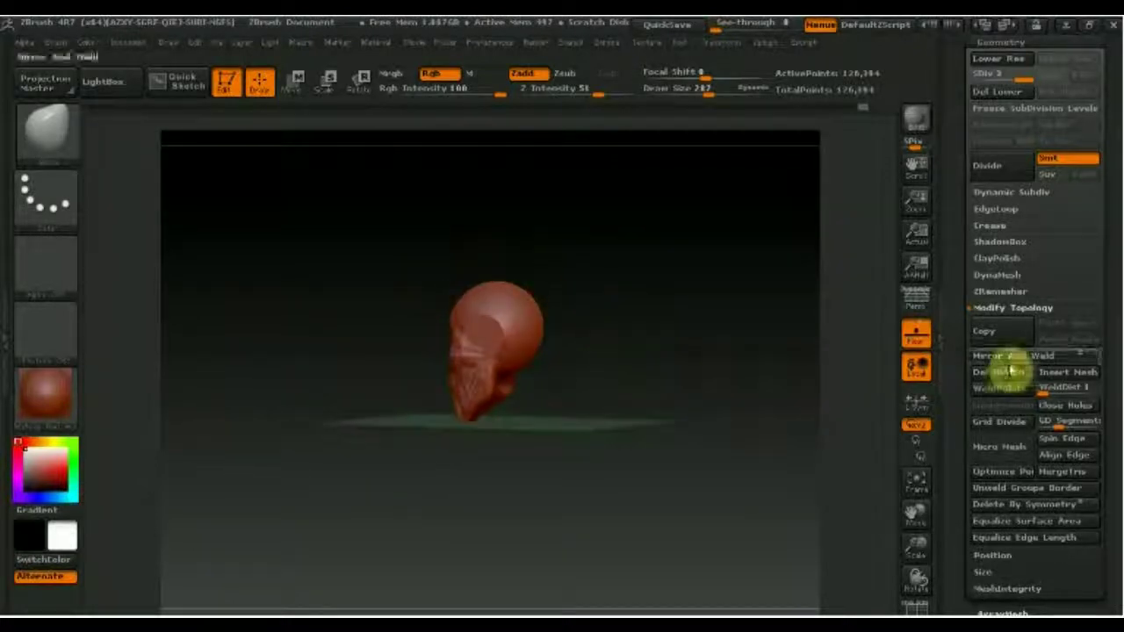
Switch to perspective view and subdivide the head once more.
left_click(916, 310)
left_click_drag(1113, 344, 1118, 413)
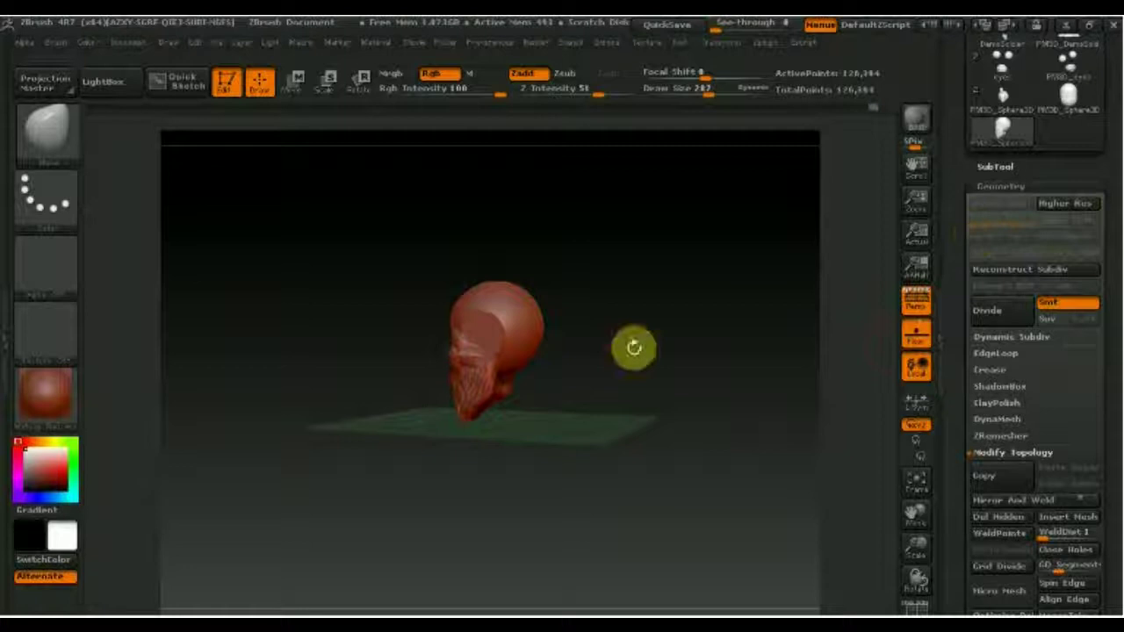
key("shift")
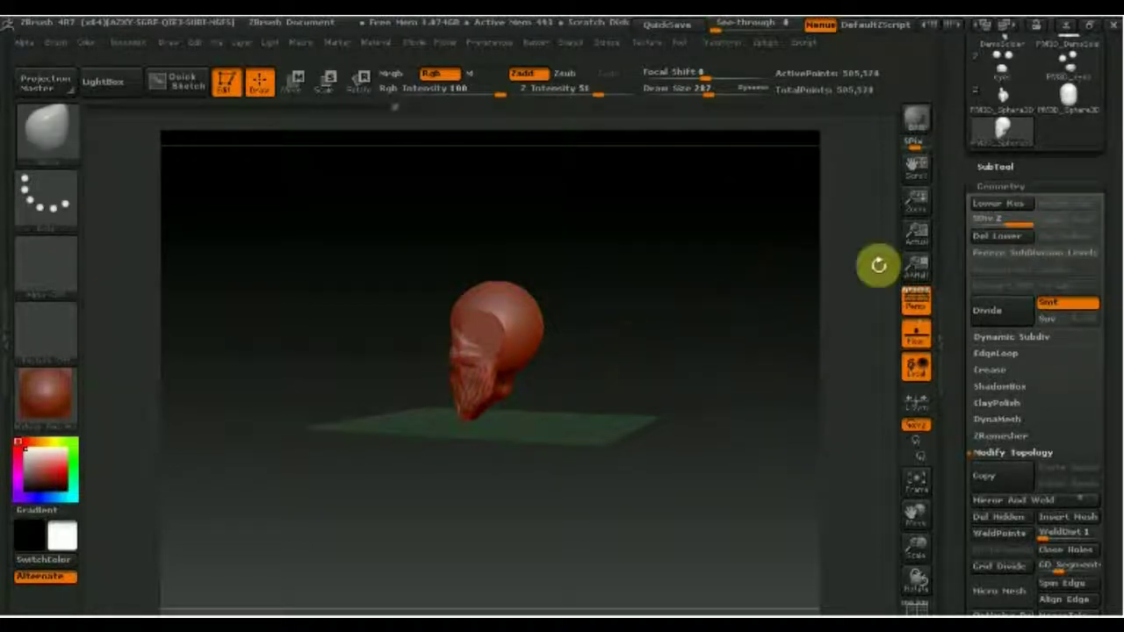
key("ctrl+d")
mouse_move(1110, 215)
left_mouse_down()
mouse_move(1101, 273)
mouse_move(1118, 405)
left_mouse_up()
Append a Cylinder3D subtool and make it the active part.
left_click(997, 239)
left_click(1063, 367)
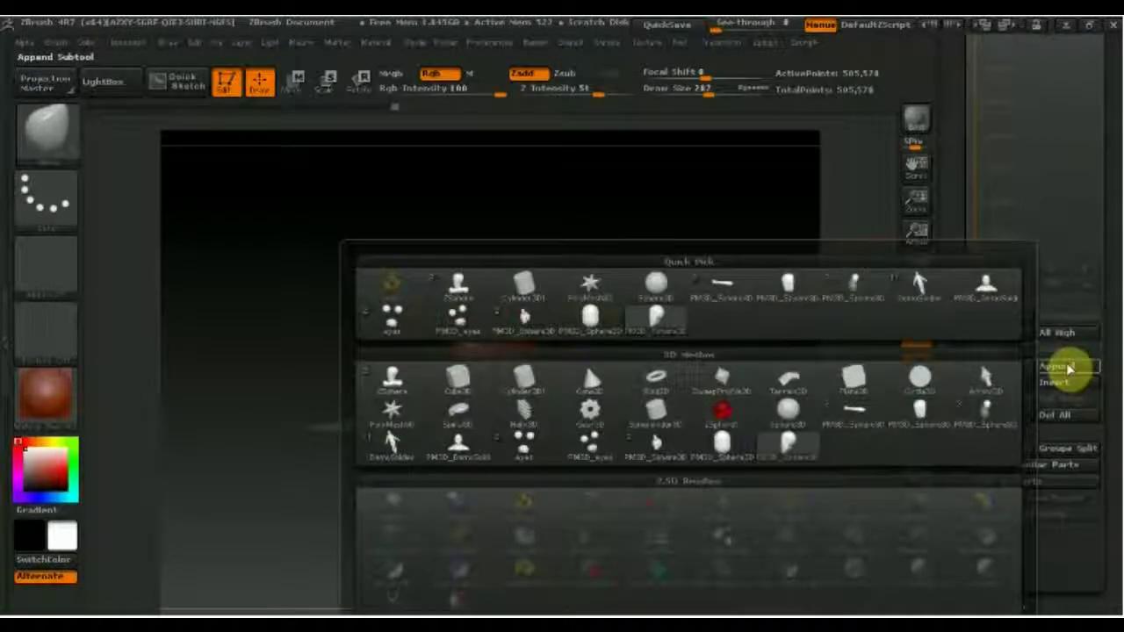
left_click(521, 376)
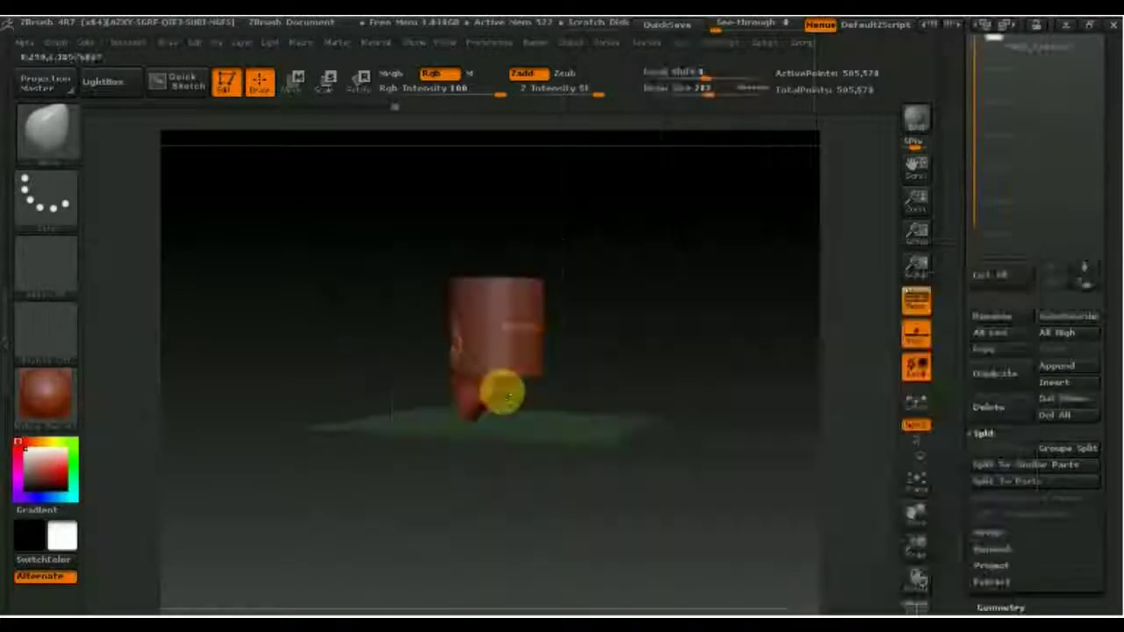
left_click(999, 46)
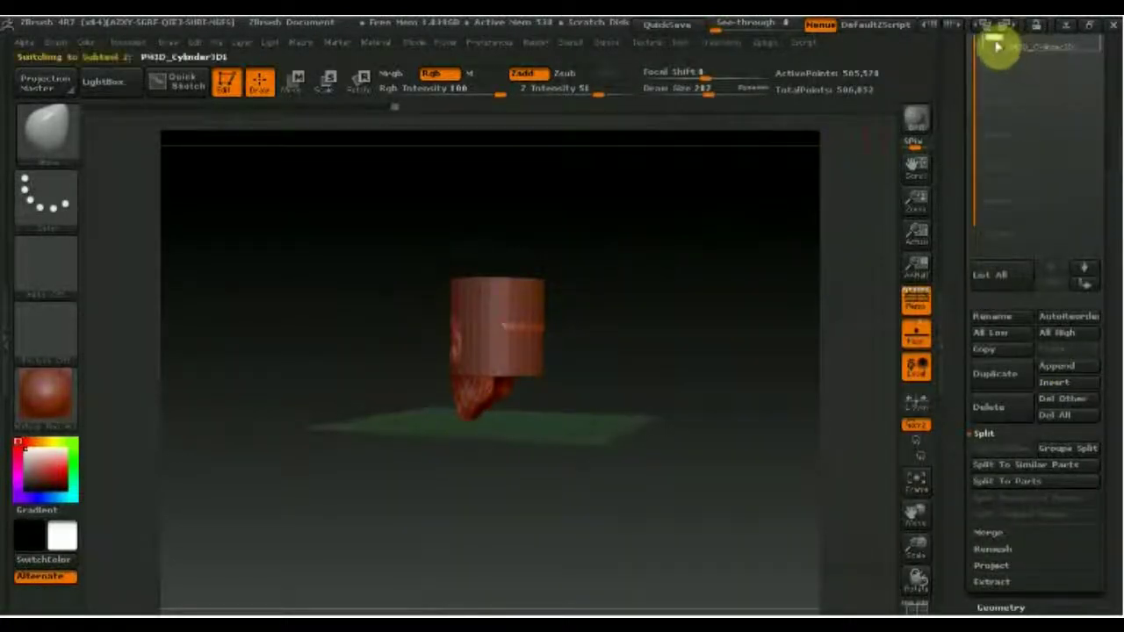
Rescale the cylinder with the Transpose Scale action line, ending slightly narrower.
left_click(326, 80)
left_click_drag(460, 422, 464, 344)
left_click_drag(459, 395, 417, 378)
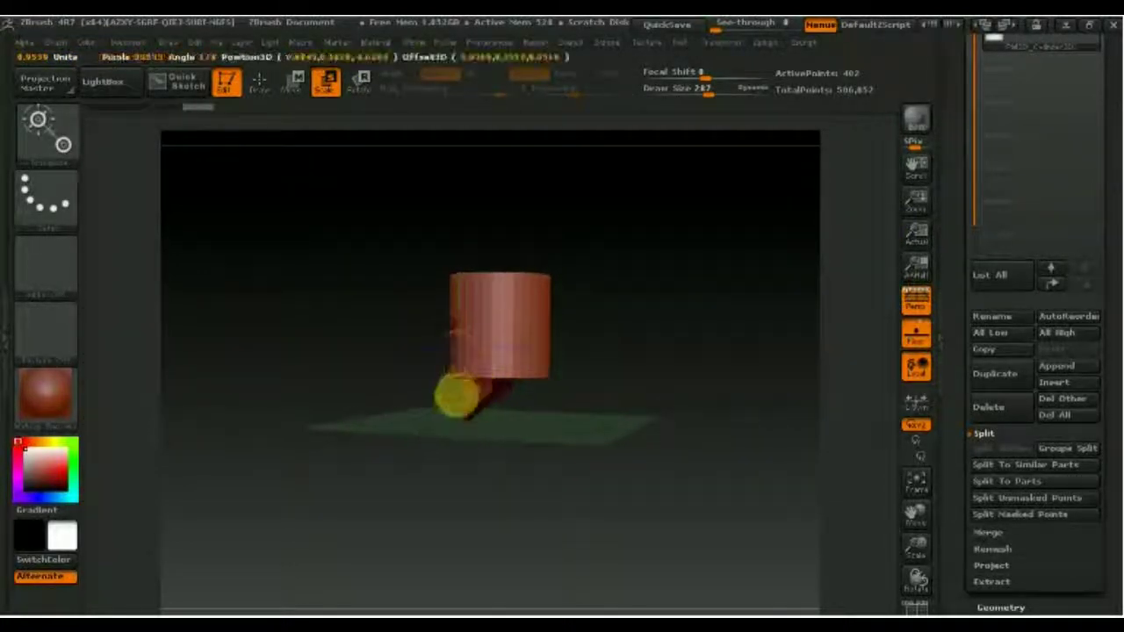
mouse_move(459, 391)
left_mouse_down()
mouse_move(469, 422)
mouse_move(419, 289)
mouse_move(449, 336)
mouse_move(453, 328)
mouse_move(455, 457)
left_mouse_up()
left_click_drag(627, 492, 634, 474)
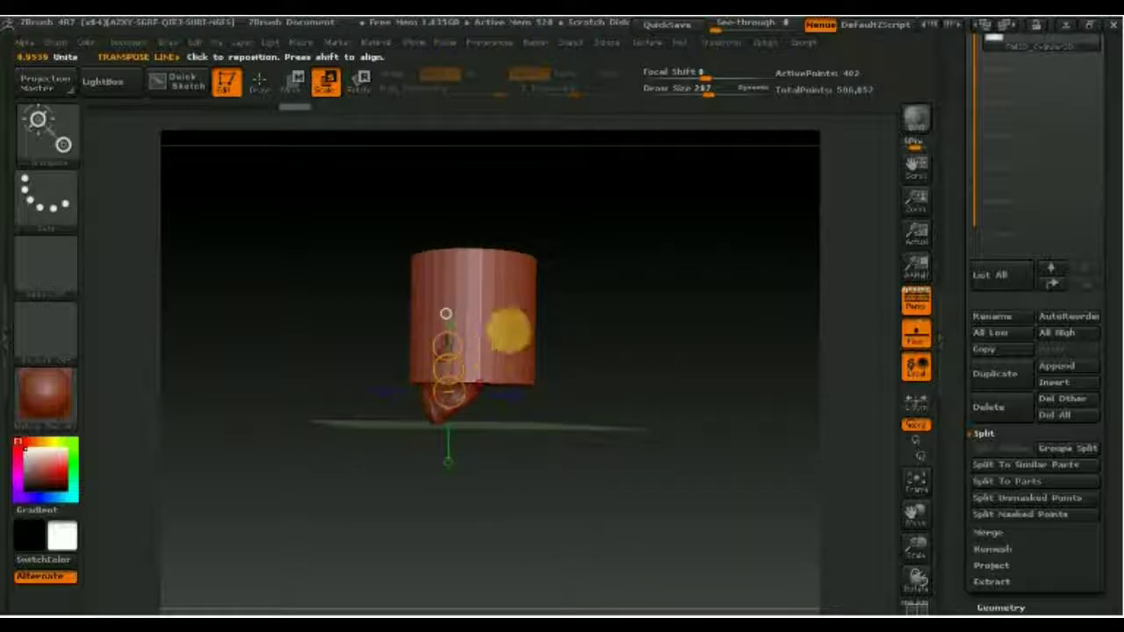
mouse_move(474, 246)
left_mouse_down()
mouse_move(475, 373)
mouse_move(427, 264)
mouse_move(482, 362)
mouse_move(445, 297)
left_mouse_up()
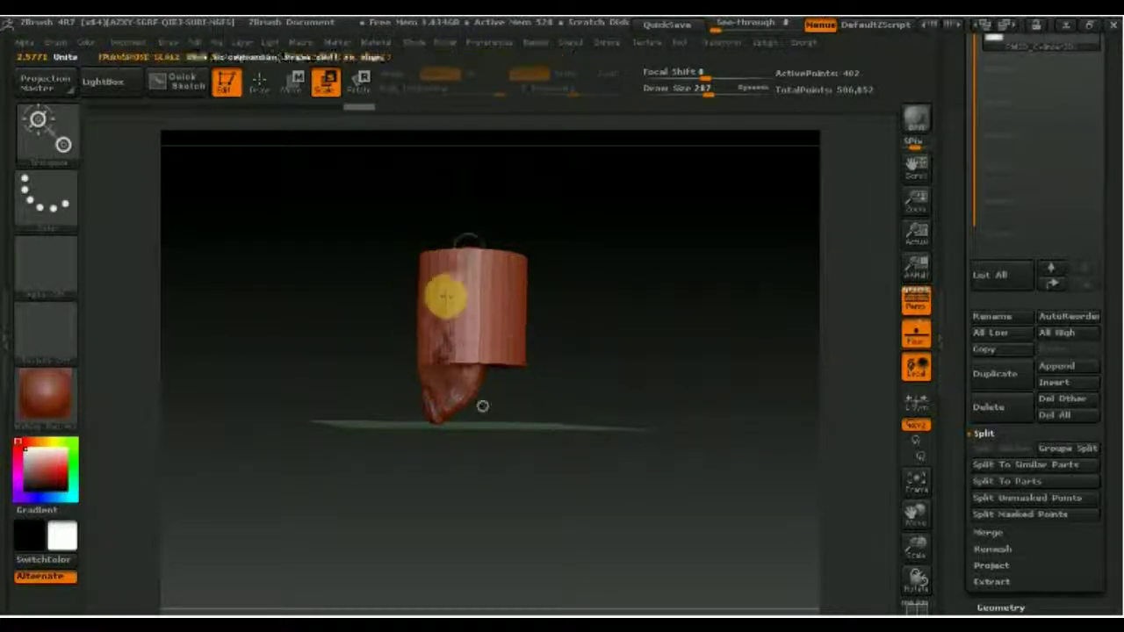
left_click_drag(483, 406, 390, 285)
left_click_drag(489, 409, 480, 235)
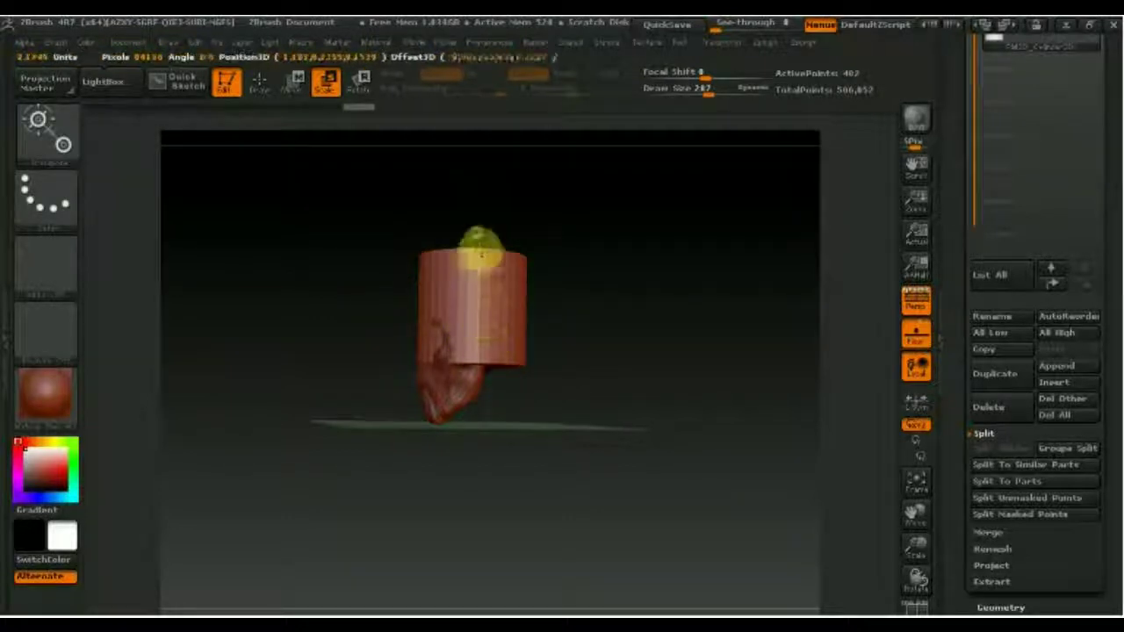
mouse_move(493, 338)
left_mouse_down()
mouse_move(452, 271)
mouse_move(492, 369)
left_mouse_up()
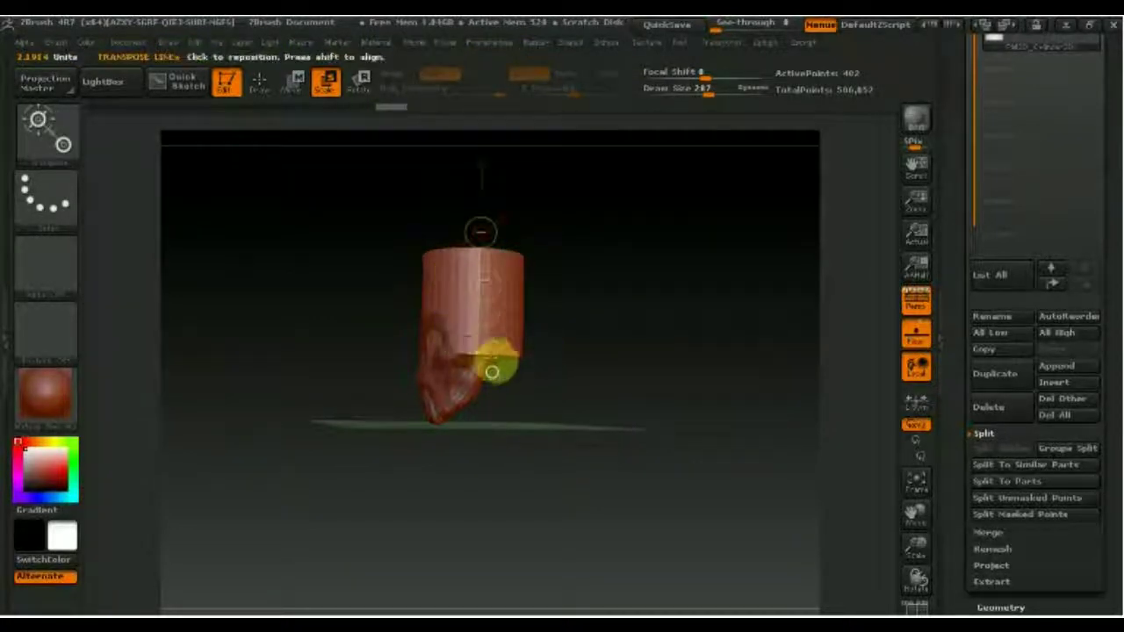
mouse_move(472, 321)
left_mouse_down()
mouse_move(452, 301)
mouse_move(477, 326)
mouse_move(497, 327)
mouse_move(497, 347)
left_mouse_up()
Shrink the cylinder uniformly using the Geometry size settings.
scroll(1109, 456, "down", 3)
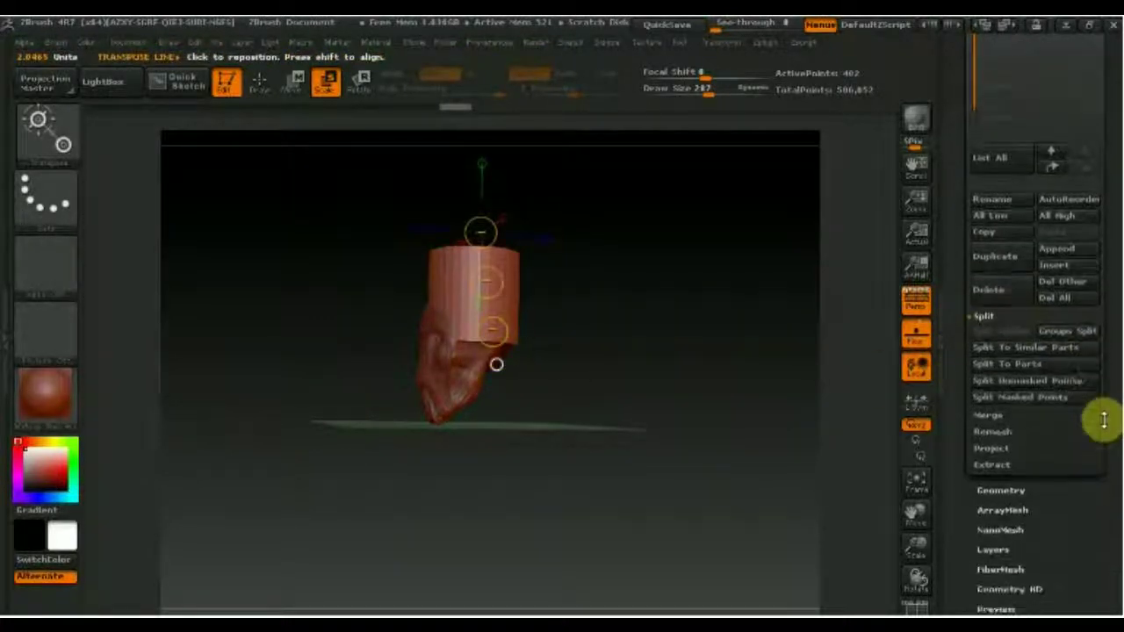
left_click(999, 492)
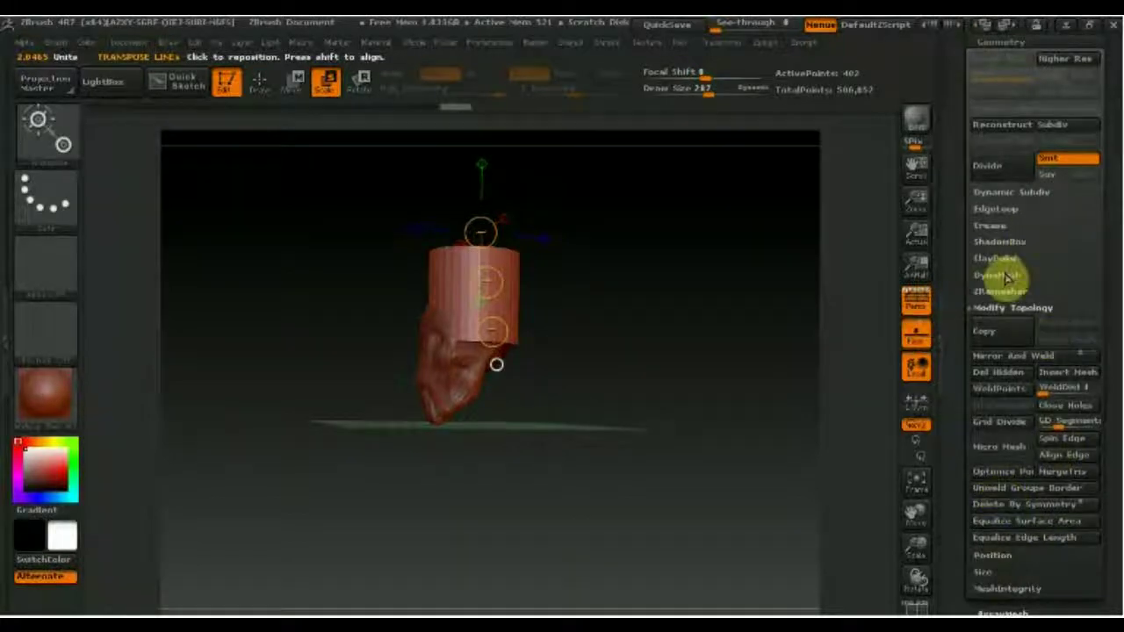
left_click(984, 572)
left_click_drag(1024, 372, 1027, 373)
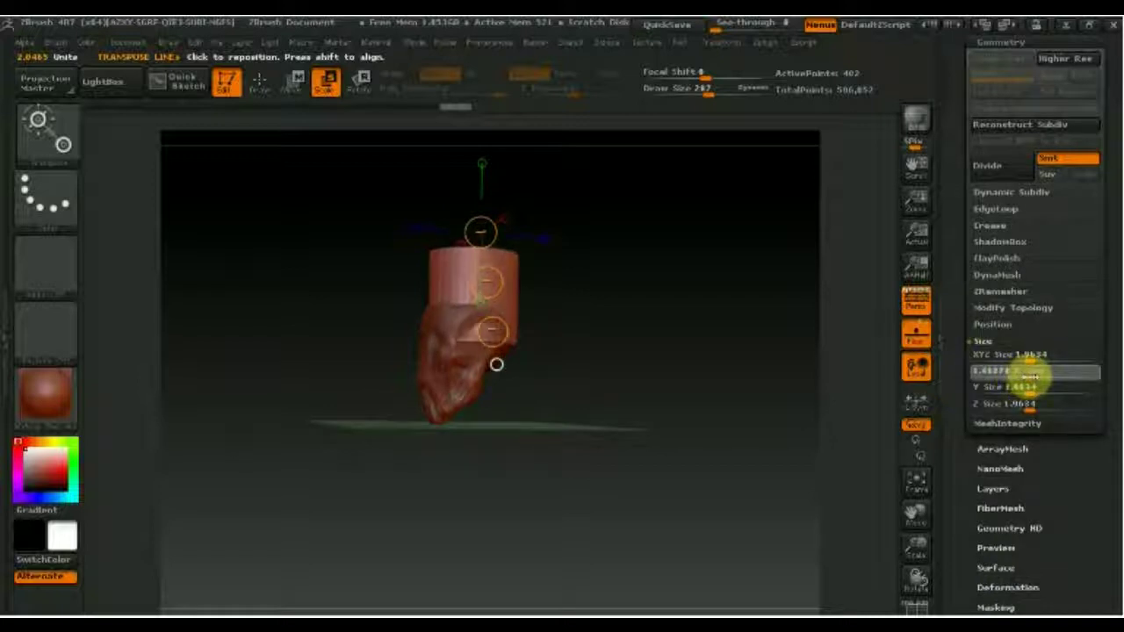
left_click_drag(1024, 355, 1022, 358)
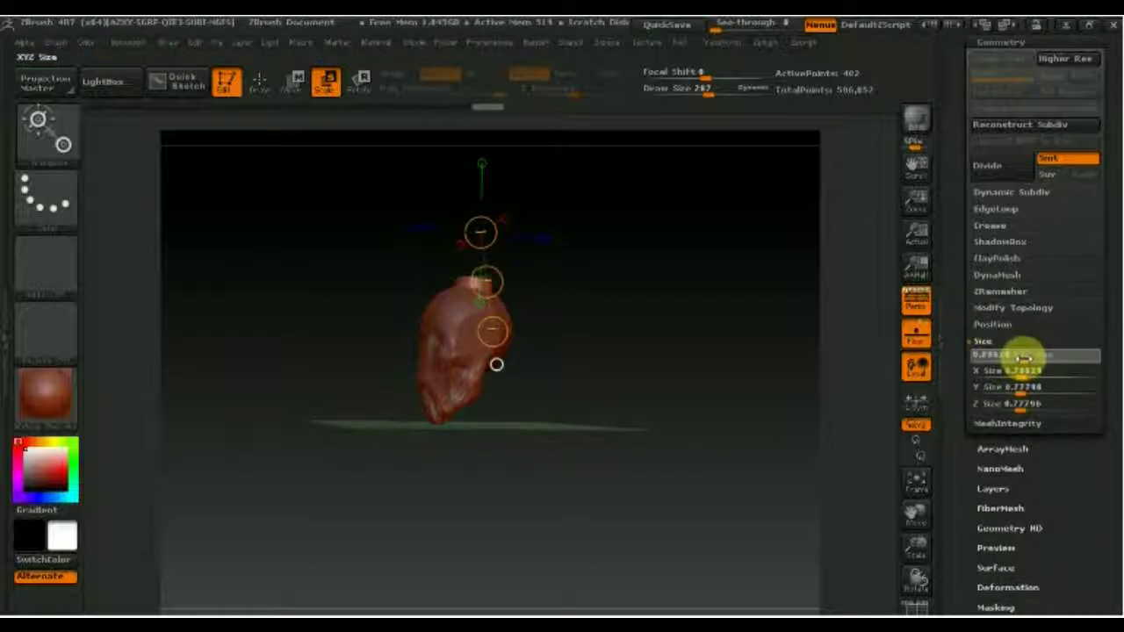
Move the cylinder under the head and rotate it upright.
left_click(293, 81)
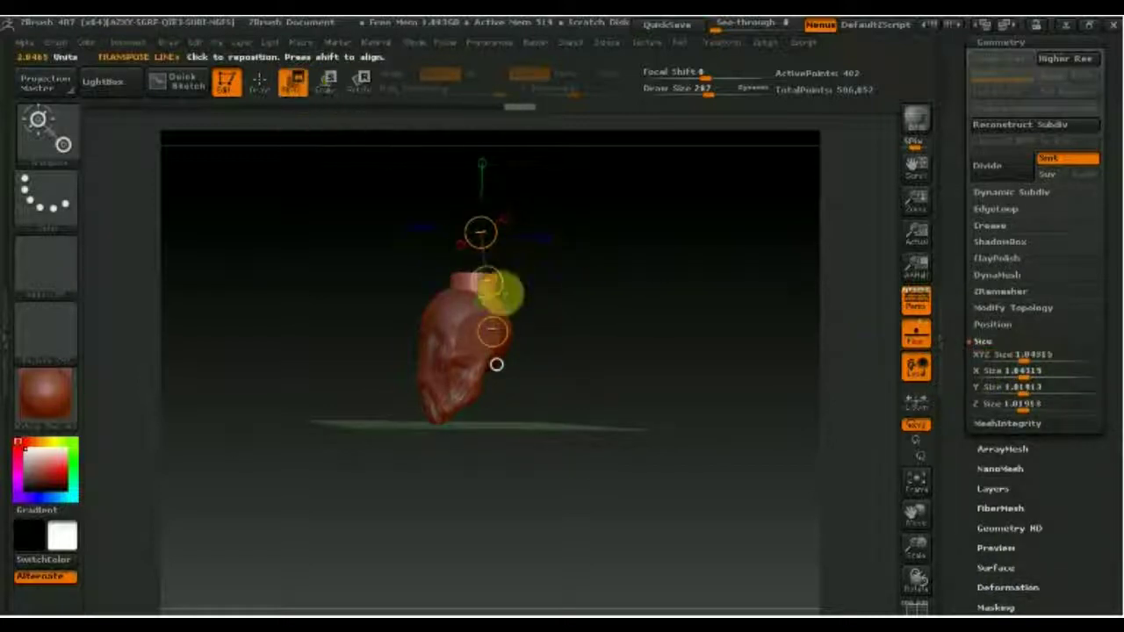
mouse_move(497, 361)
left_mouse_down()
mouse_move(501, 335)
mouse_move(501, 352)
left_mouse_up()
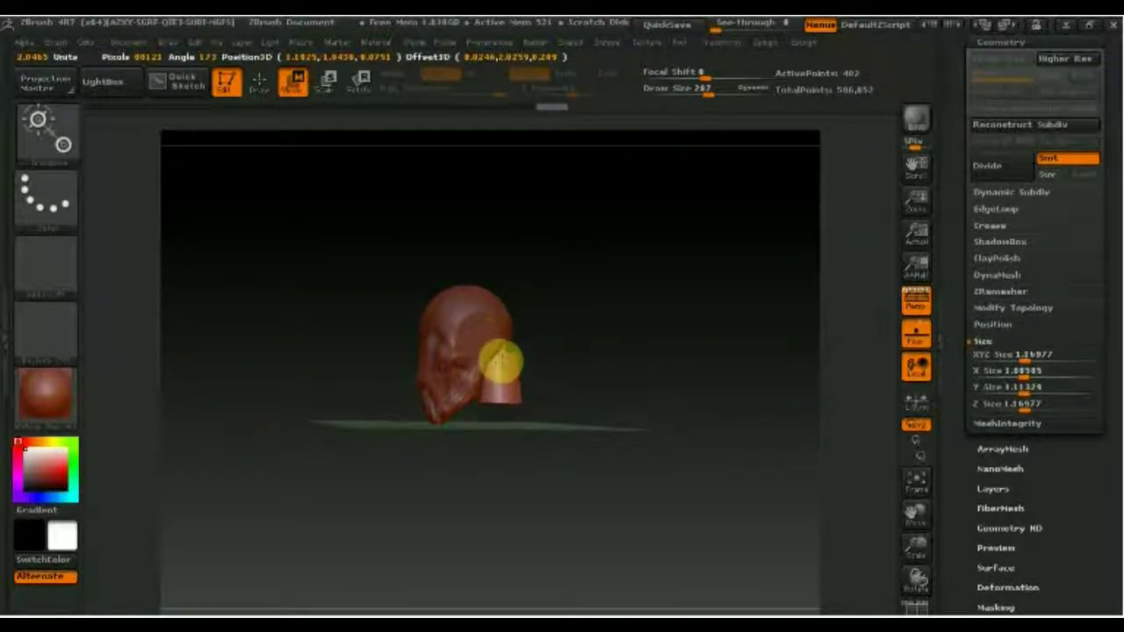
left_click_drag(489, 372, 453, 294)
left_click(359, 81)
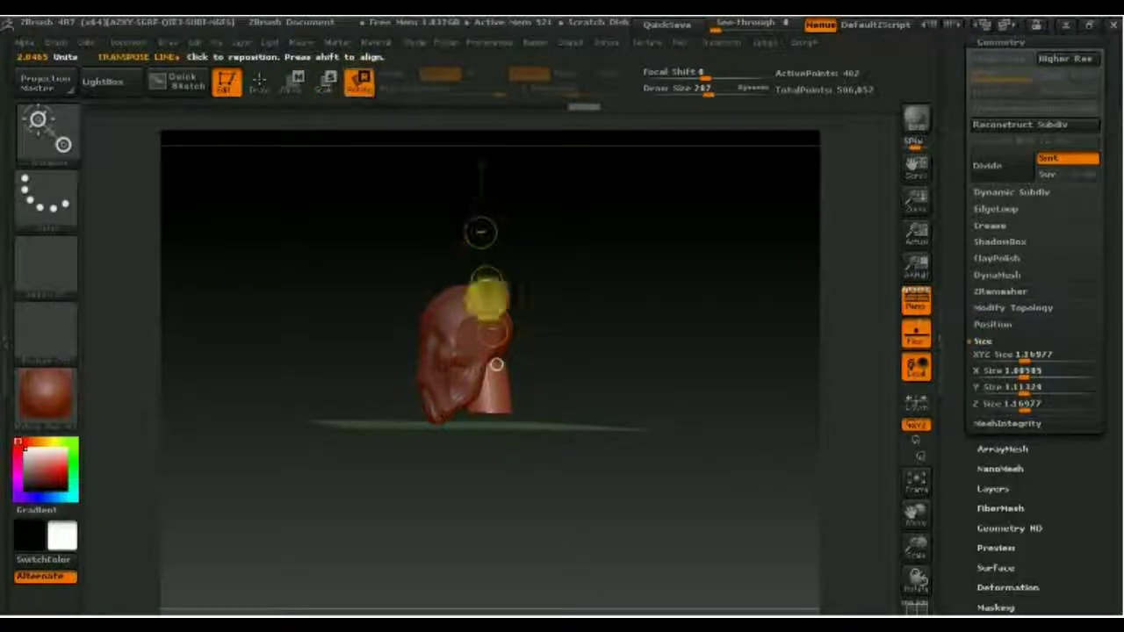
left_click_drag(489, 334, 500, 341)
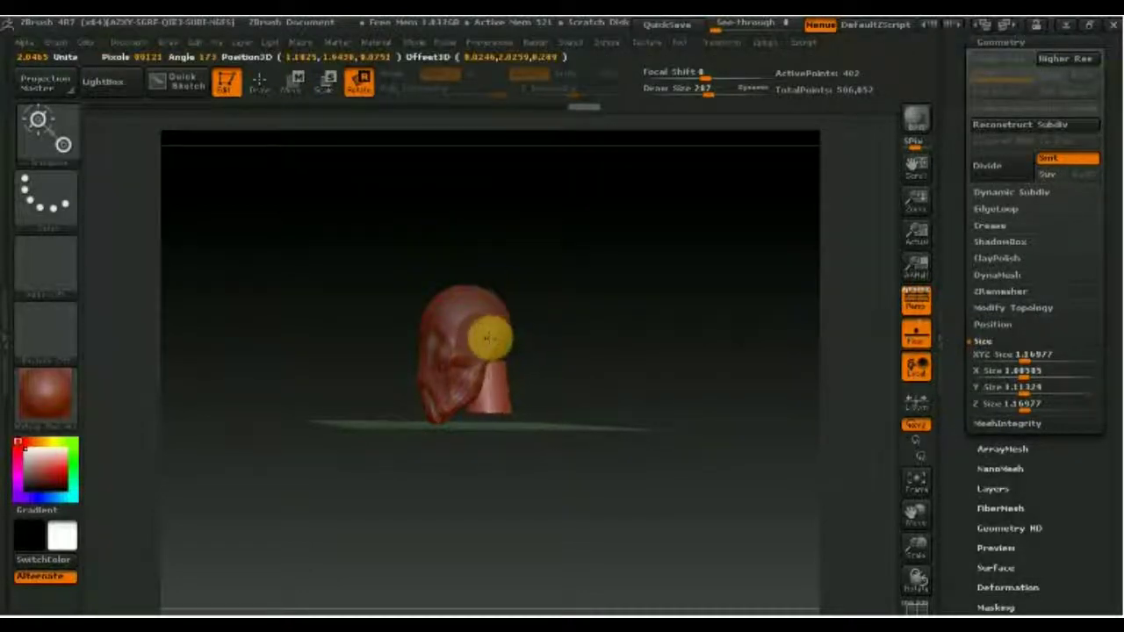
left_click_drag(496, 364, 481, 232)
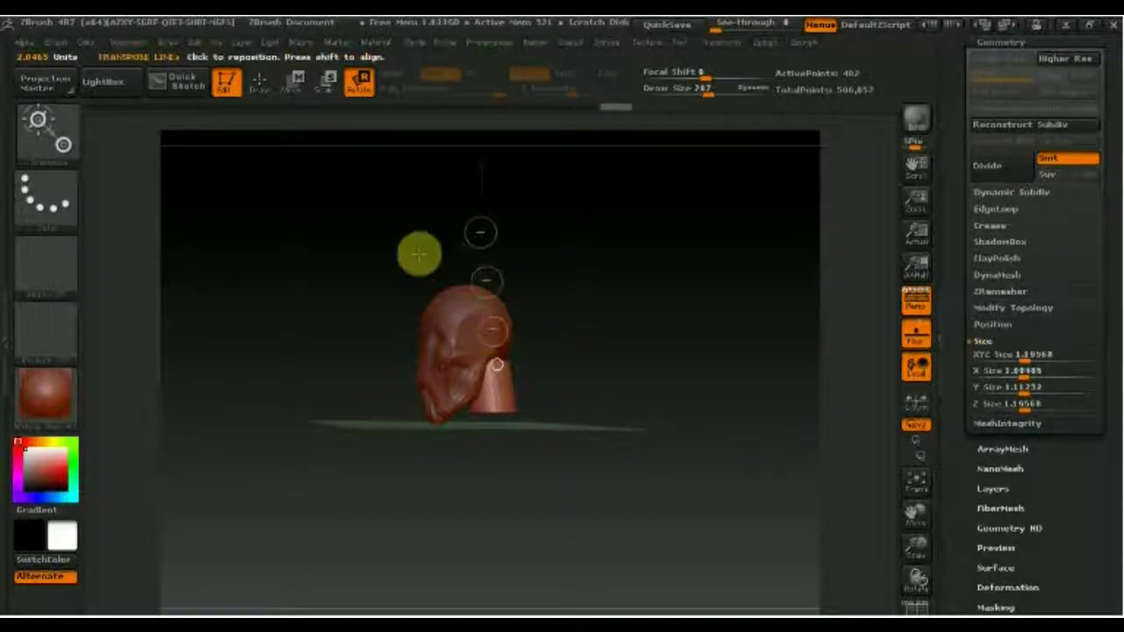
Set the cylinder's Z size to 0.5 and stretch its Y size to 2.51824 into a neck.
left_click_drag(1081, 554, 1074, 484)
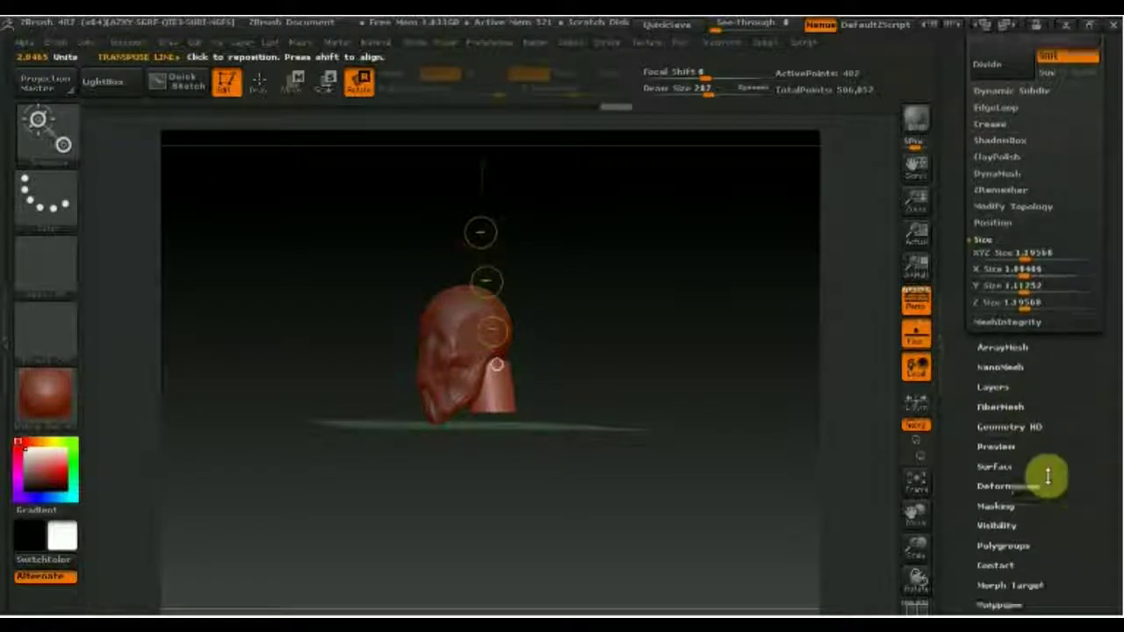
left_click(1039, 303)
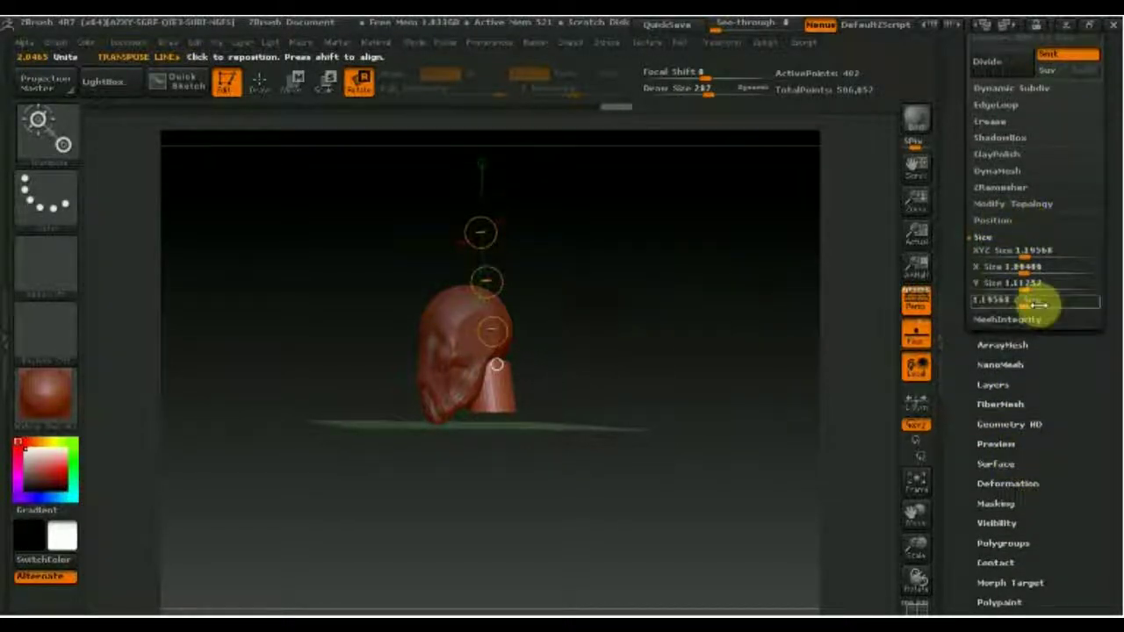
type("0.5")
key("Return")
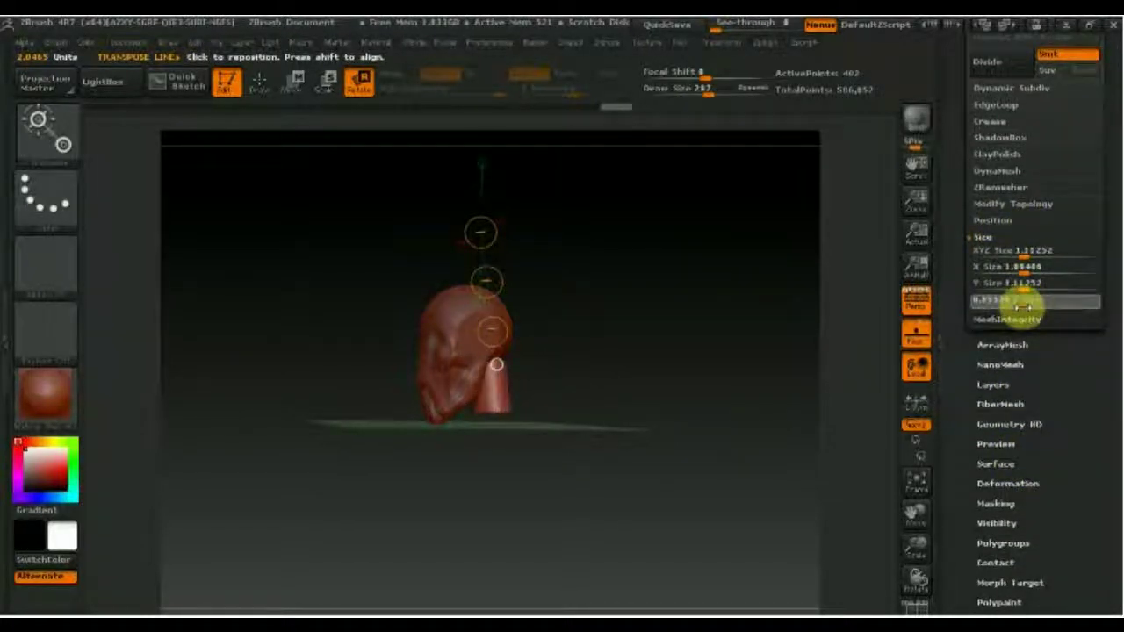
left_click(1026, 283)
left_click_drag(1028, 286, 1034, 283)
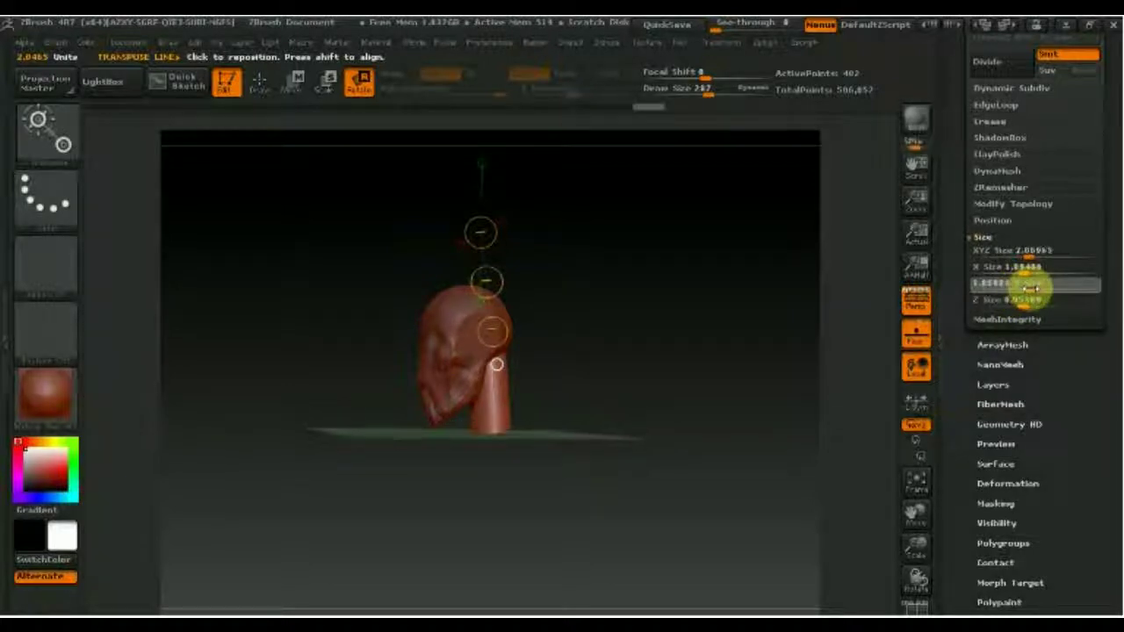
Hide the floor grid and orbit around the head and neck to check them.
left_click_drag(787, 363, 664, 381)
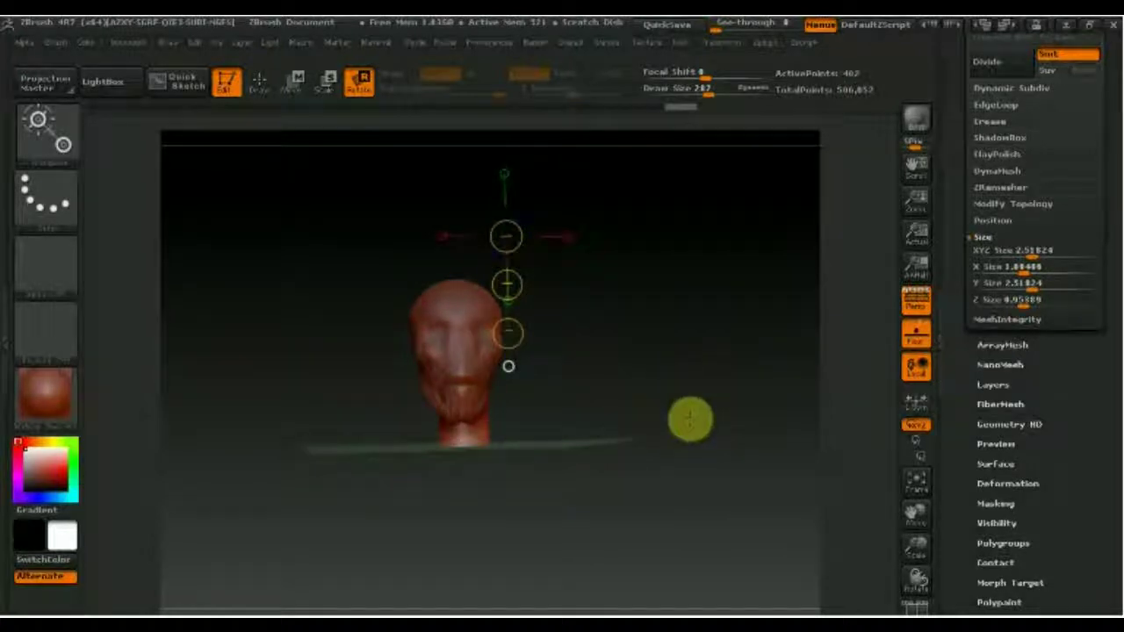
mouse_move(688, 423)
left_mouse_down()
mouse_move(691, 454)
mouse_move(693, 378)
left_mouse_up()
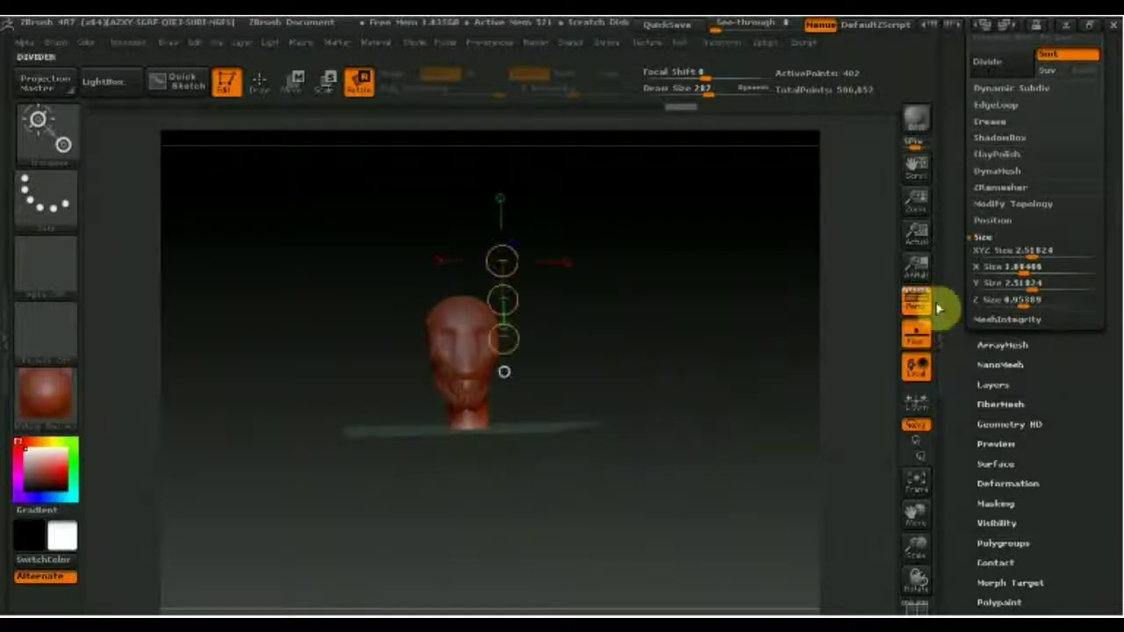
left_click(916, 341)
mouse_move(770, 357)
left_mouse_down()
mouse_move(617, 399)
mouse_move(585, 387)
mouse_move(604, 423)
mouse_move(610, 399)
mouse_move(610, 500)
mouse_move(627, 574)
left_mouse_up()
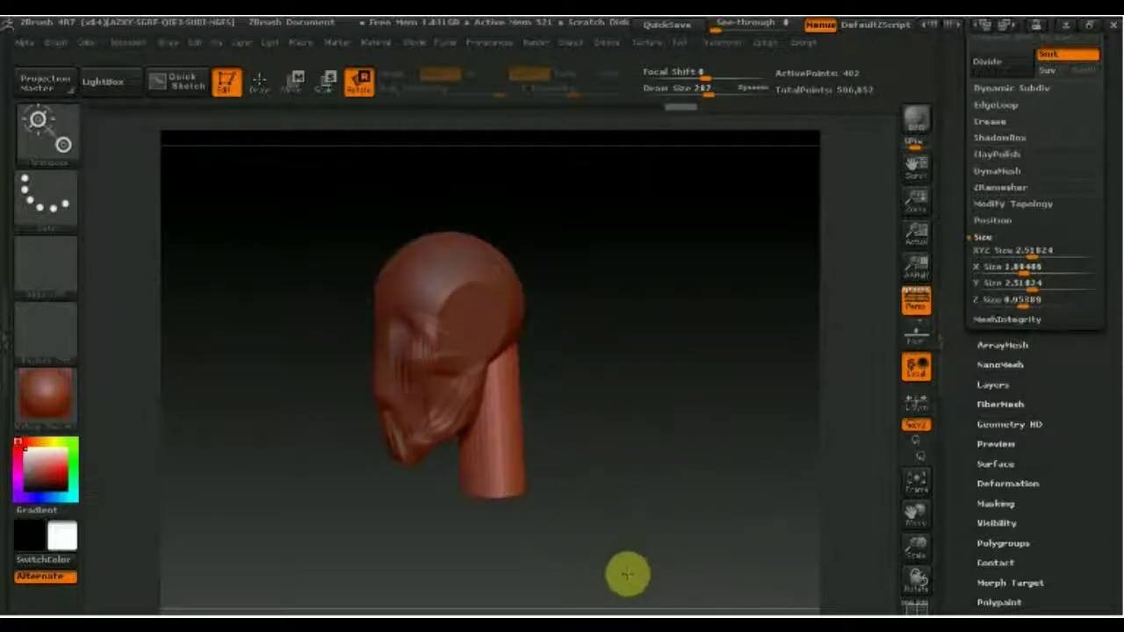
left_click_drag(527, 479, 557, 477)
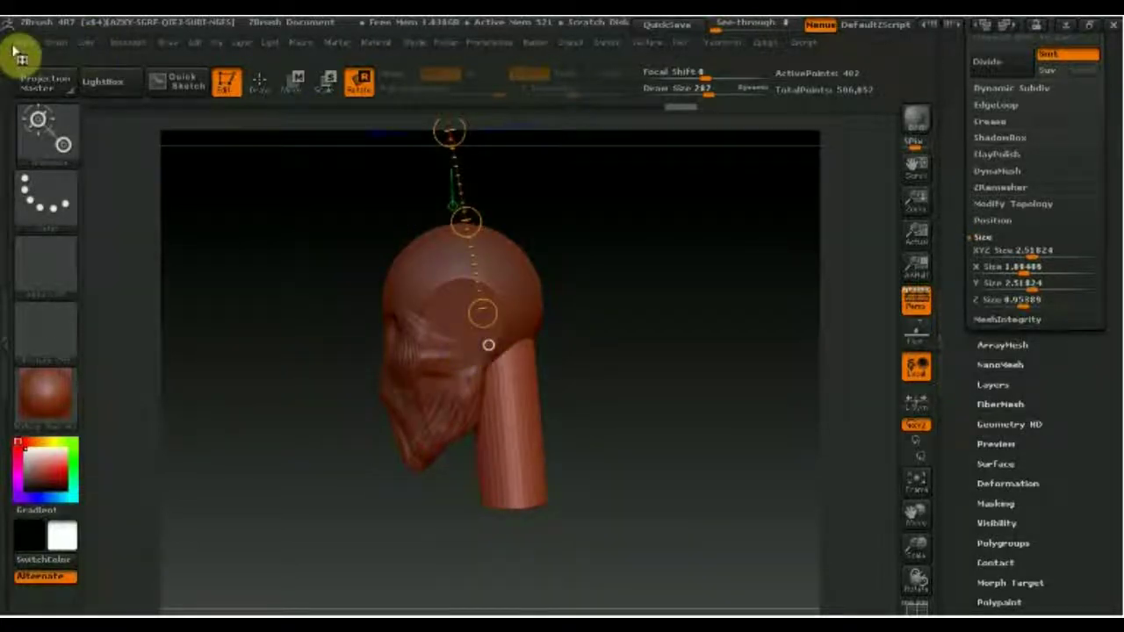
left_click(54, 147)
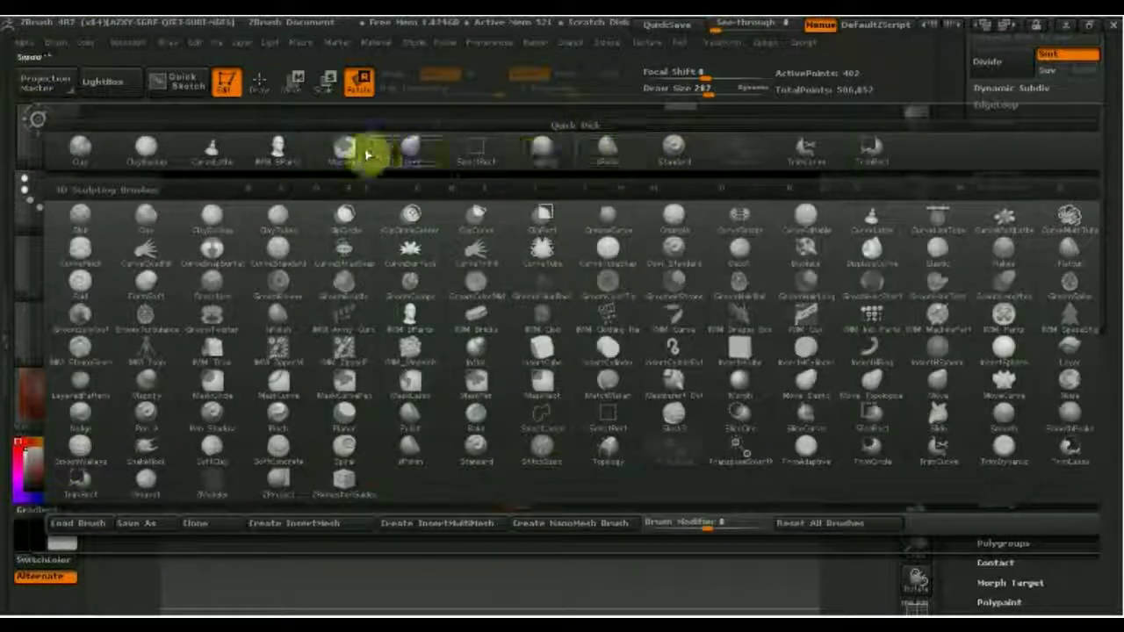
Pick the Move brush from Quick Pick and set its size to 458.
left_click(420, 146)
left_click_drag(722, 99, 725, 93)
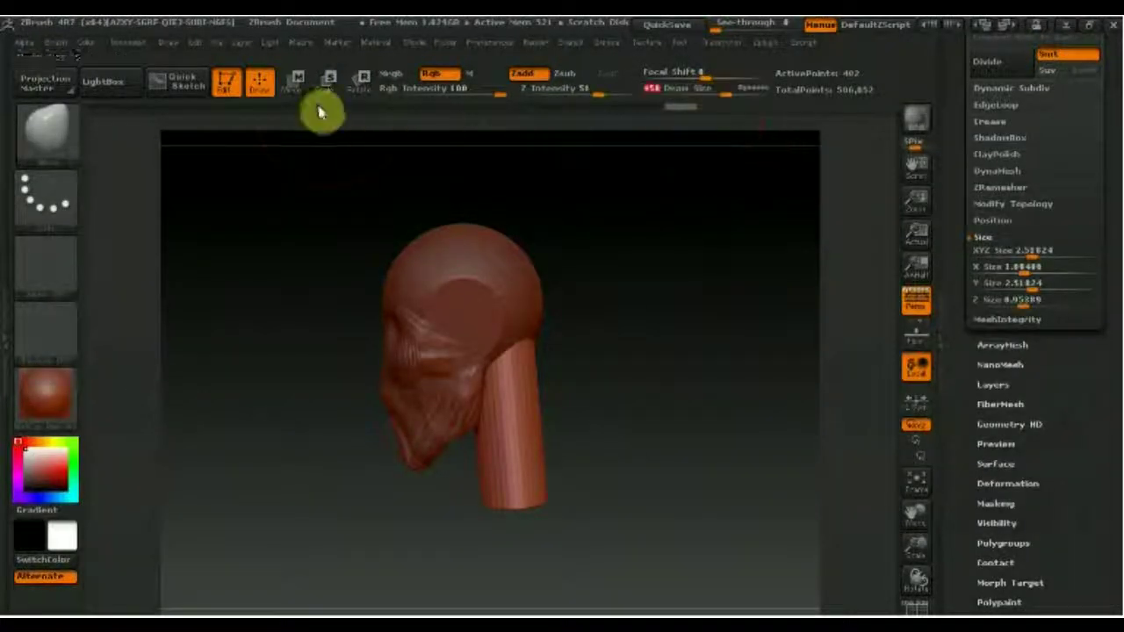
mouse_move(1097, 155)
left_mouse_down()
mouse_move(1113, 199)
mouse_move(1114, 398)
left_mouse_up()
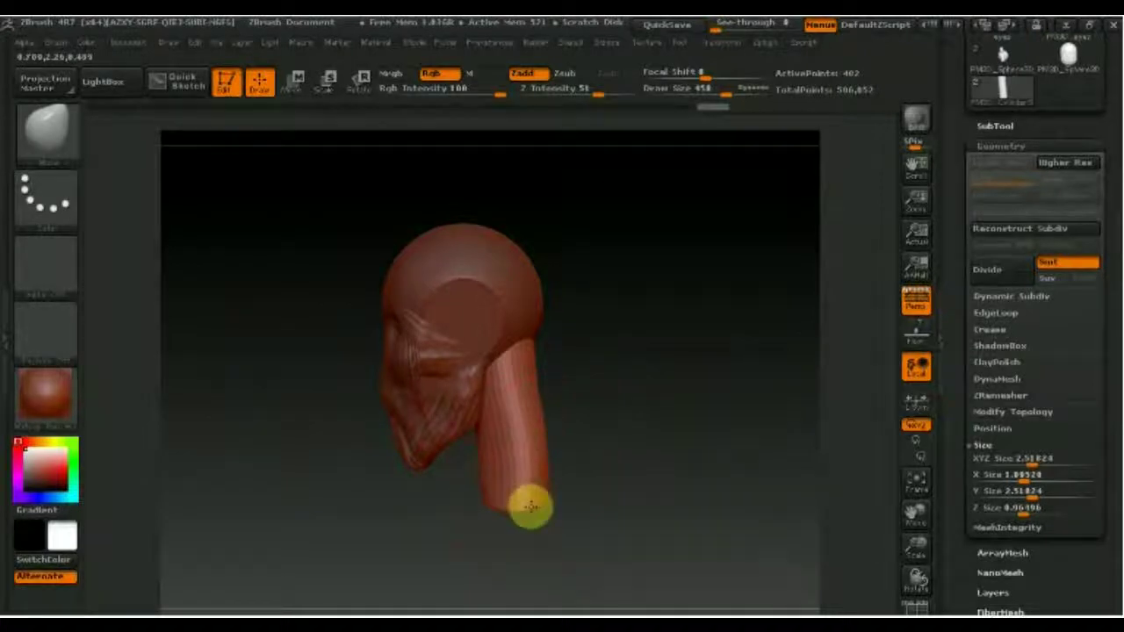
left_click_drag(602, 464, 642, 462)
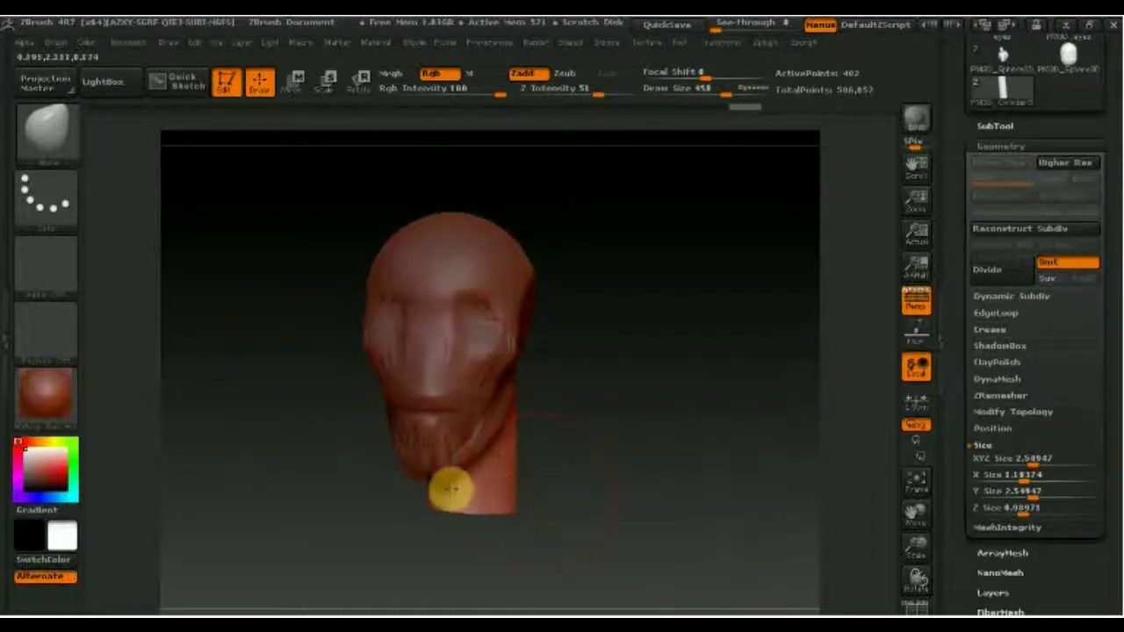
left_click_drag(447, 484, 459, 453)
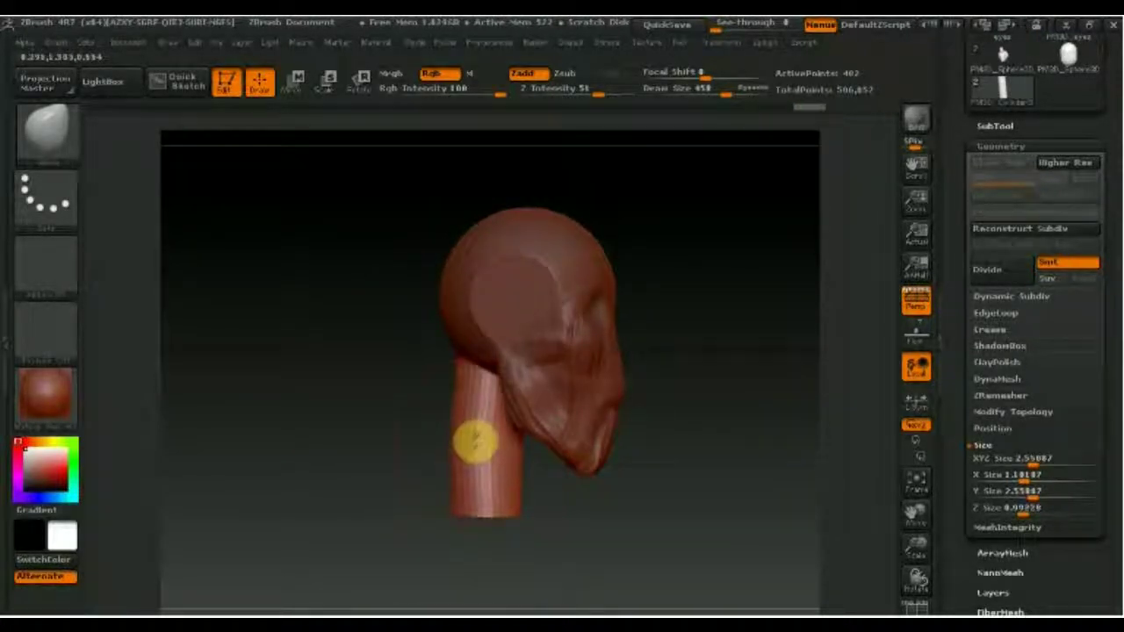
Switch to another sculpting brush at size 156 and subdivide the neck a level.
left_click(51, 129)
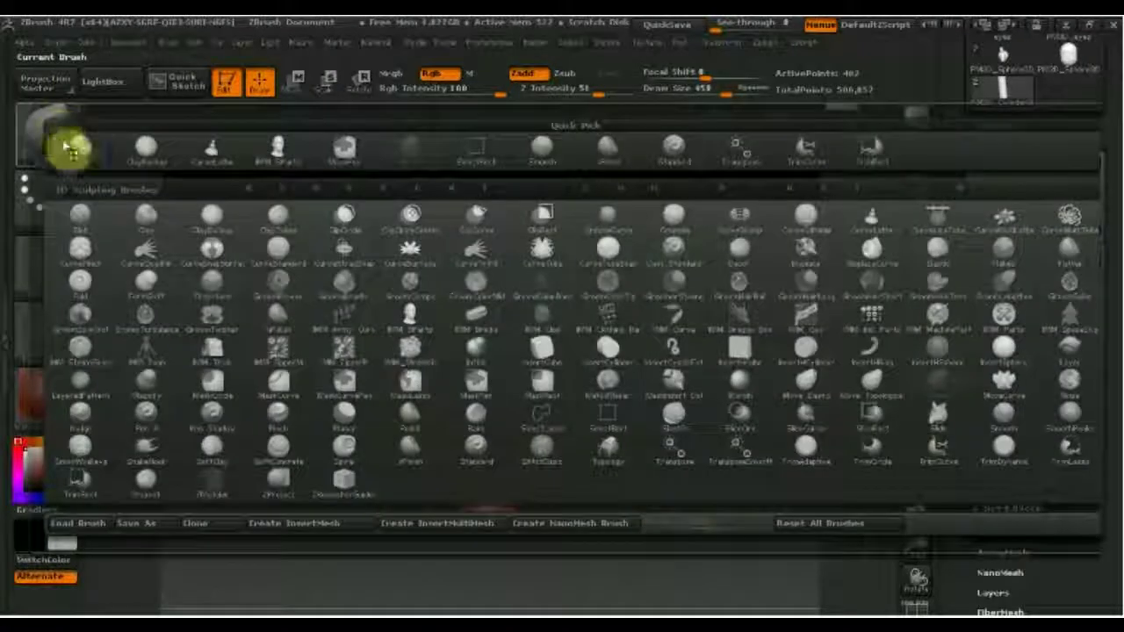
left_click(143, 149)
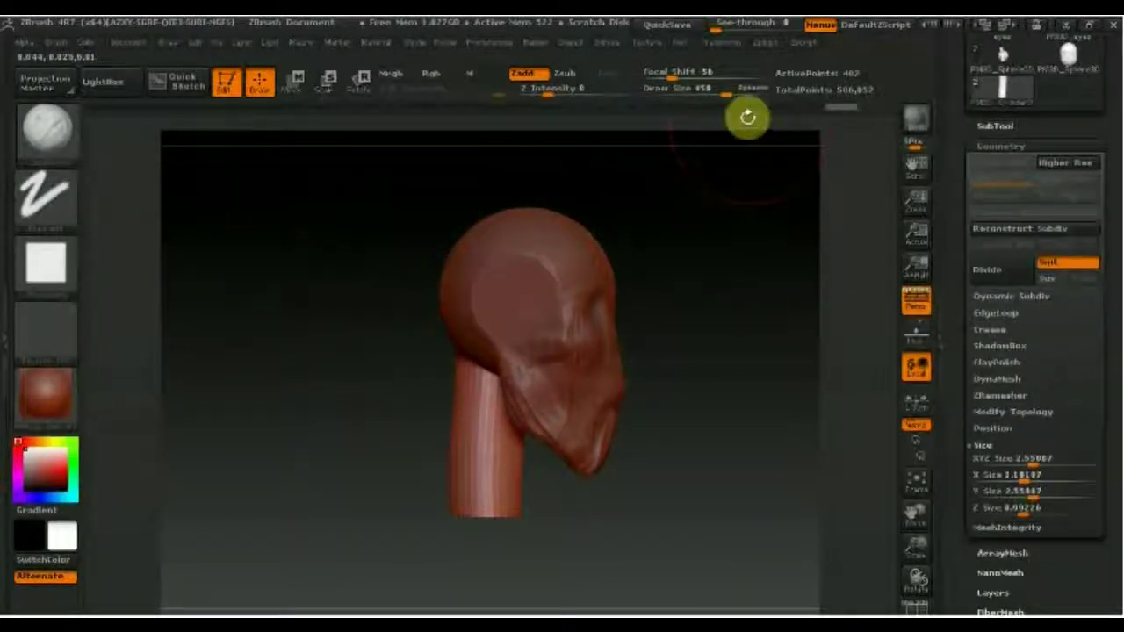
mouse_move(483, 392)
left_mouse_down()
mouse_move(501, 469)
mouse_move(484, 351)
mouse_move(499, 481)
left_mouse_up()
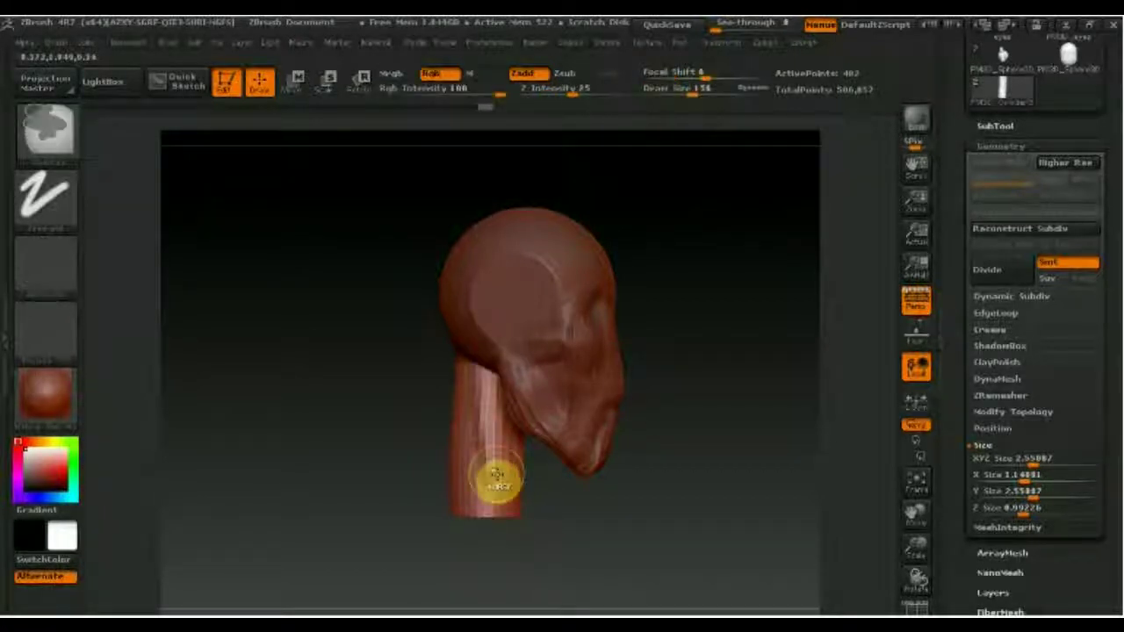
key("ctrl+d")
Carve long vertical streaks down the neck from several angles.
mouse_move(523, 475)
left_mouse_down()
mouse_move(501, 396)
mouse_move(472, 364)
mouse_move(491, 454)
mouse_move(484, 364)
mouse_move(497, 402)
mouse_move(472, 363)
mouse_move(497, 489)
left_mouse_up()
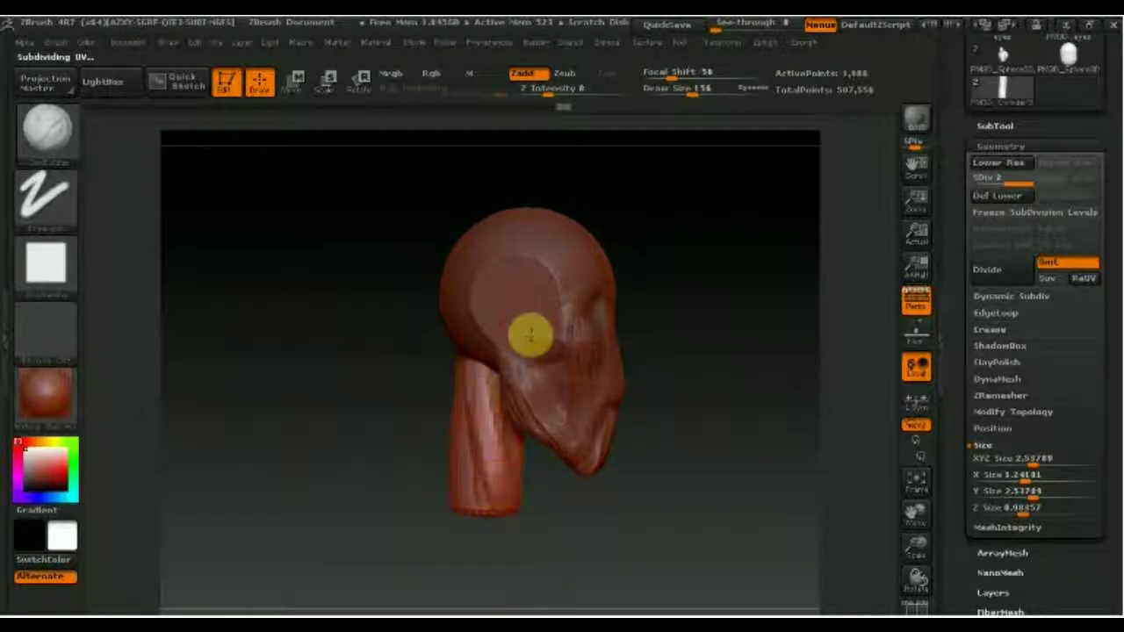
mouse_move(570, 466)
left_mouse_down()
mouse_move(622, 406)
mouse_move(530, 367)
left_mouse_up()
mouse_move(435, 333)
left_mouse_down()
mouse_move(464, 471)
mouse_move(432, 339)
mouse_move(410, 319)
mouse_move(398, 356)
mouse_move(416, 447)
mouse_move(497, 469)
left_mouse_up()
left_click_drag(382, 401, 376, 481)
mouse_move(376, 480)
left_mouse_down()
mouse_move(376, 389)
mouse_move(402, 374)
mouse_move(331, 504)
left_mouse_up()
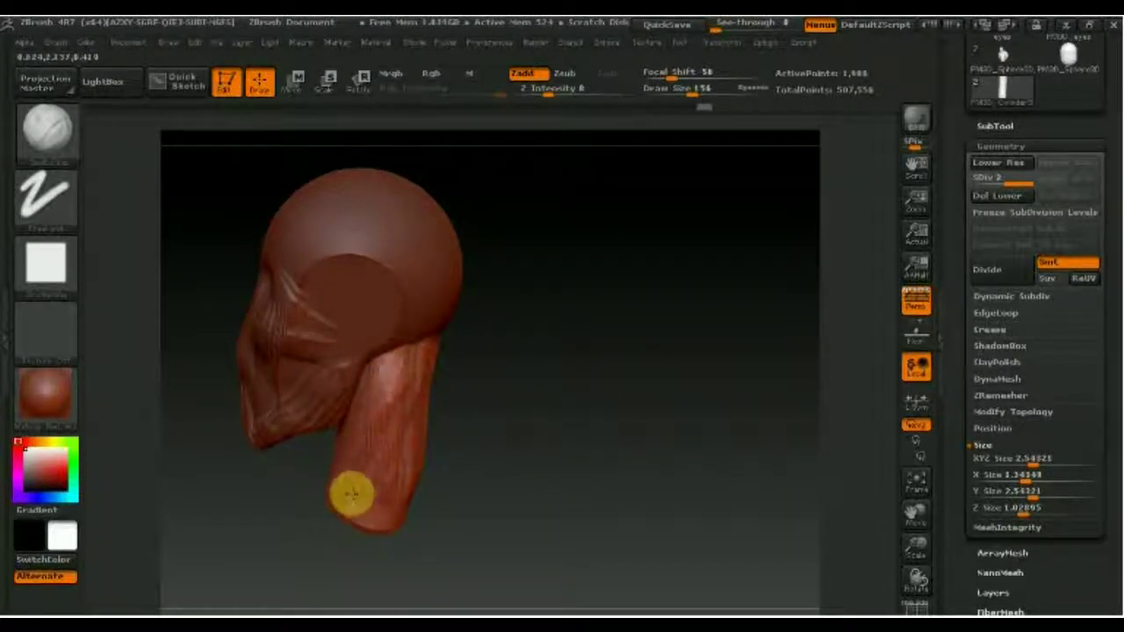
mouse_move(443, 409)
left_mouse_down()
mouse_move(458, 396)
mouse_move(475, 448)
mouse_move(369, 445)
mouse_move(299, 422)
mouse_move(311, 447)
left_mouse_up()
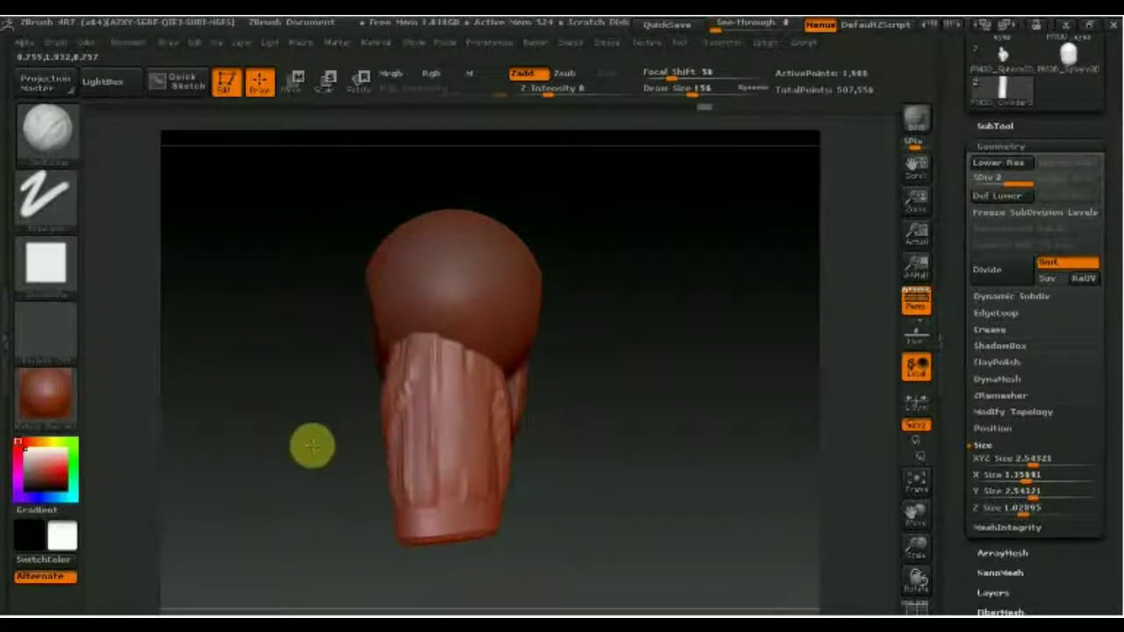
left_click(50, 138)
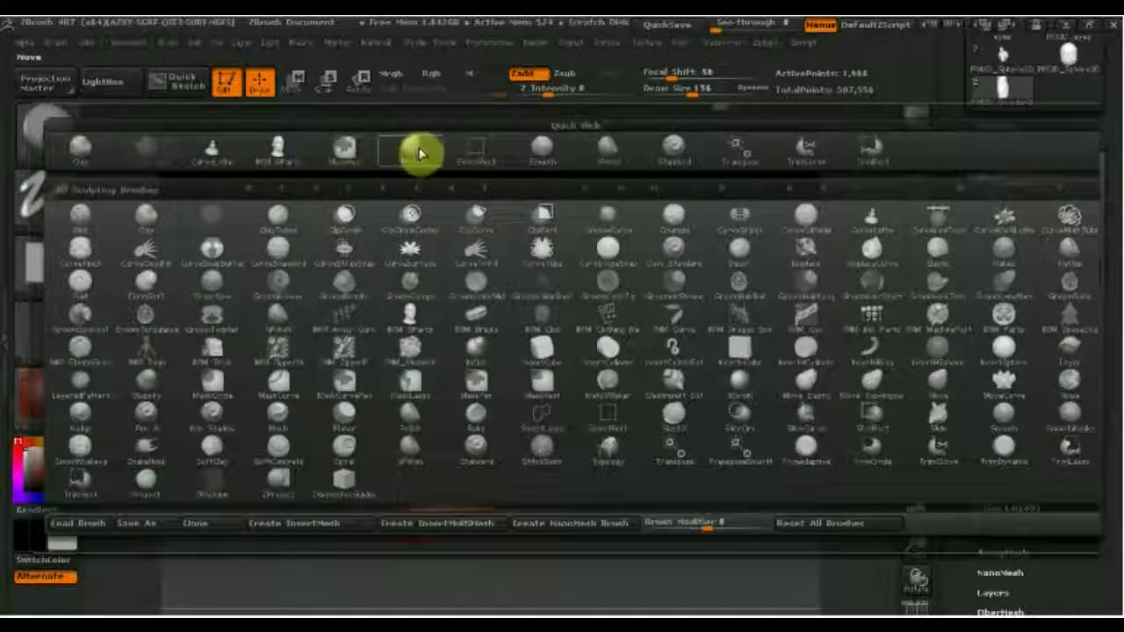
With an enlarged Move brush, pull the neck base outward into a wide flare.
left_click(417, 154)
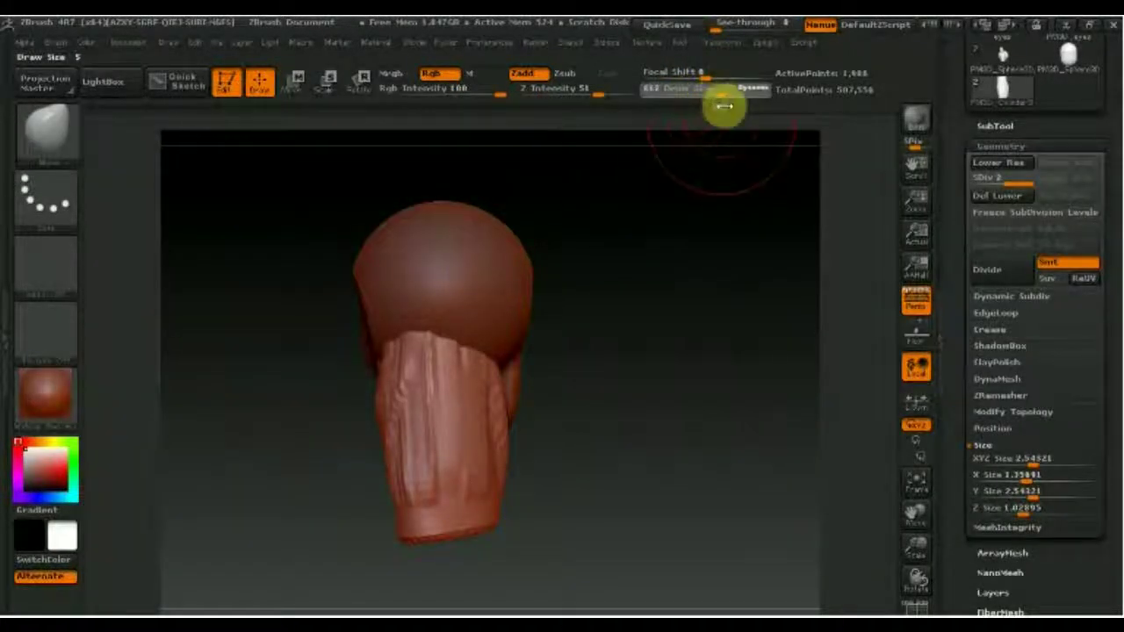
mouse_move(387, 406)
left_mouse_down()
mouse_move(469, 427)
mouse_move(439, 458)
left_mouse_up()
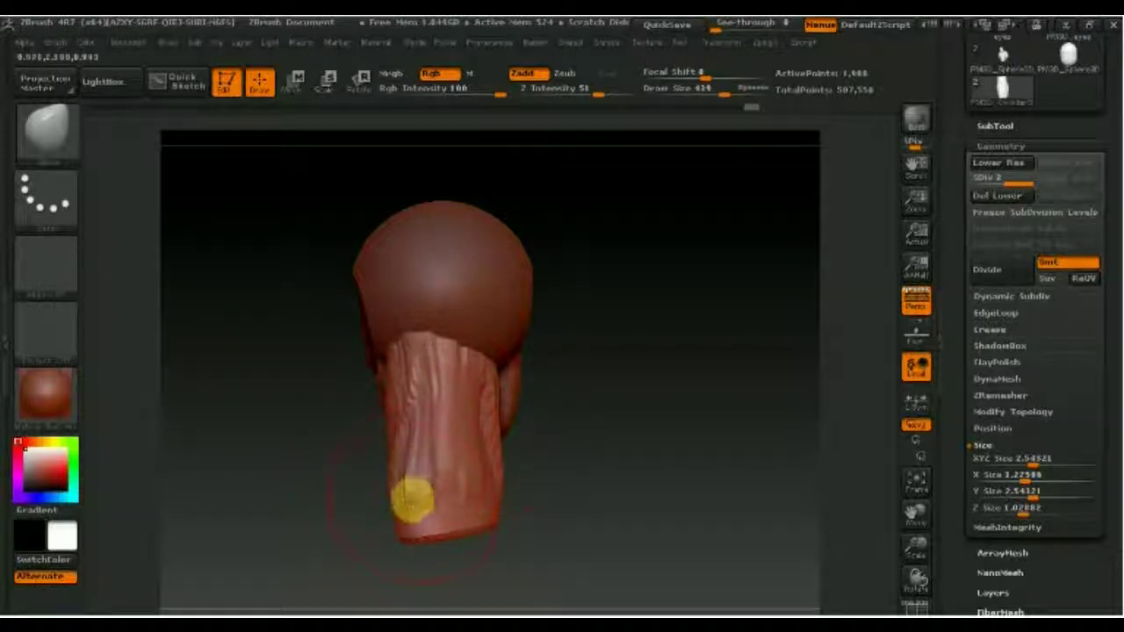
left_click_drag(409, 473, 659, 541)
mouse_move(384, 519)
left_mouse_down()
mouse_move(261, 529)
mouse_move(528, 492)
left_mouse_up()
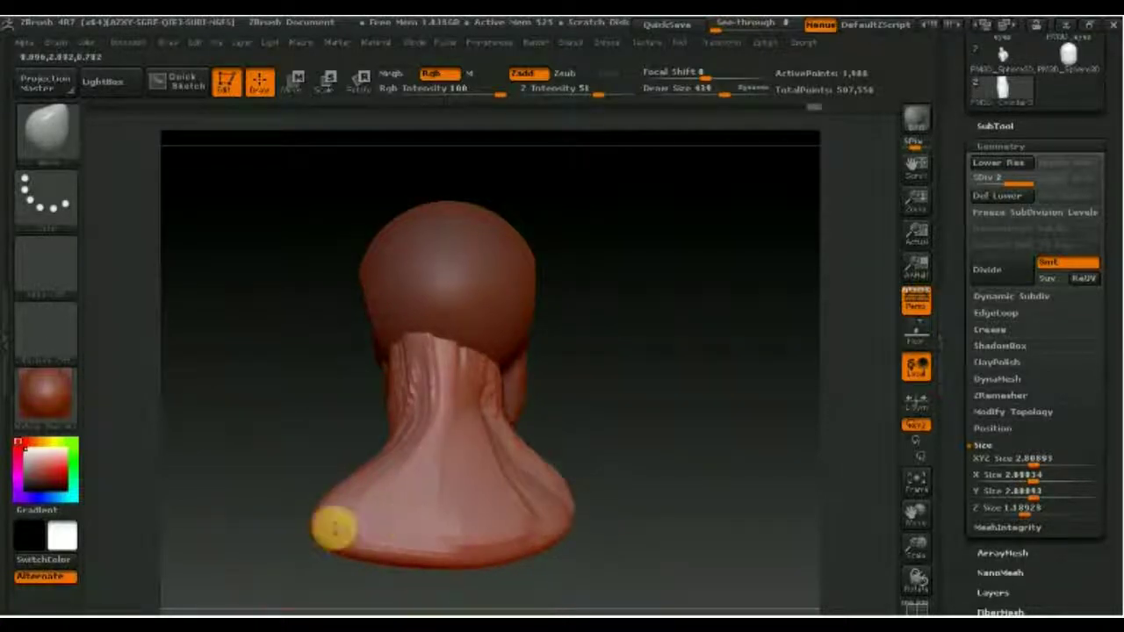
left_click_drag(377, 527, 334, 527)
mouse_move(577, 477)
left_mouse_down()
mouse_move(496, 537)
mouse_move(389, 545)
mouse_move(557, 574)
mouse_move(515, 541)
mouse_move(504, 604)
mouse_move(635, 550)
mouse_move(659, 590)
mouse_move(700, 583)
mouse_move(573, 559)
left_mouse_up()
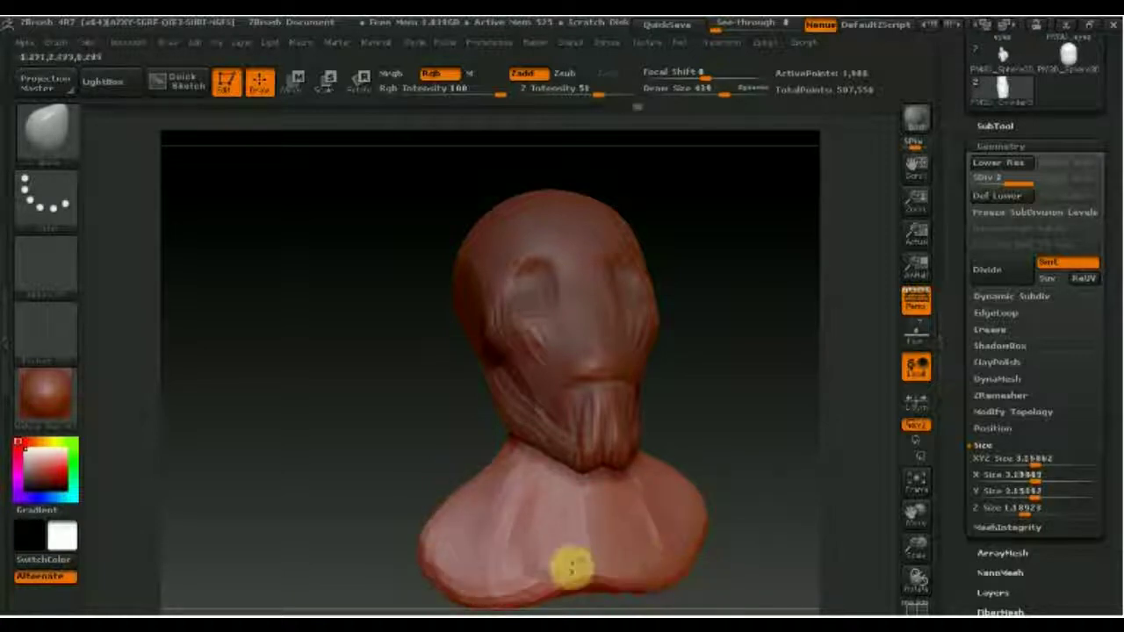
mouse_move(744, 438)
left_mouse_down()
mouse_move(659, 349)
mouse_move(673, 410)
mouse_move(635, 434)
mouse_move(567, 342)
mouse_move(502, 404)
mouse_move(669, 410)
mouse_move(697, 459)
left_mouse_up()
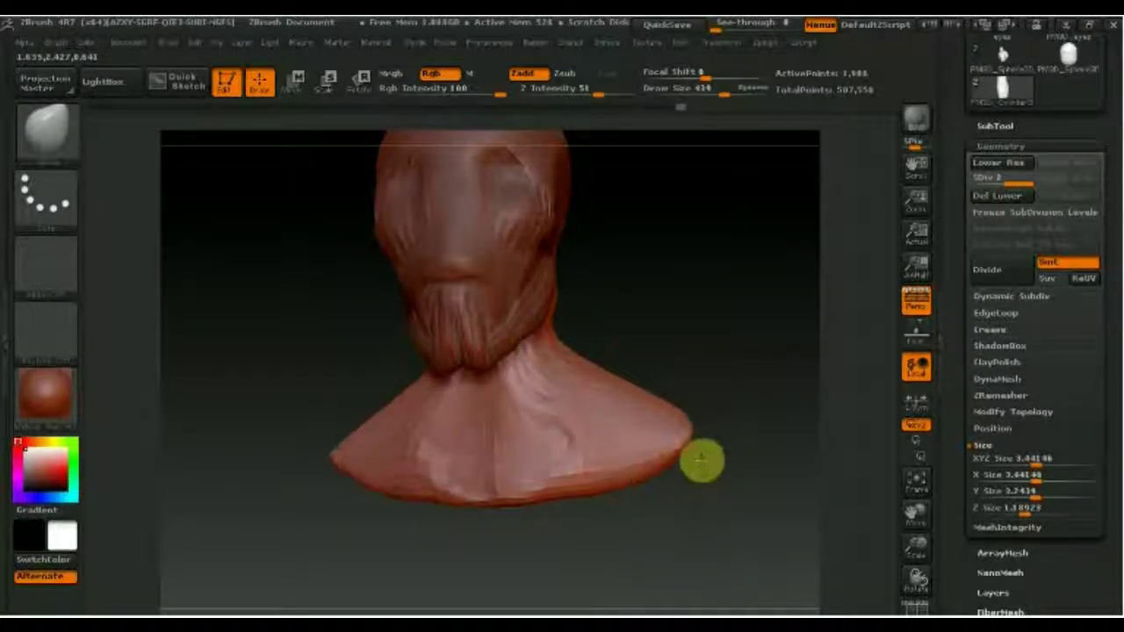
Pull both shoulders out wider into a broad bust, then bring up the Texture menu.
mouse_move(368, 489)
left_mouse_down()
mouse_move(325, 518)
mouse_move(401, 495)
mouse_move(483, 494)
left_mouse_up()
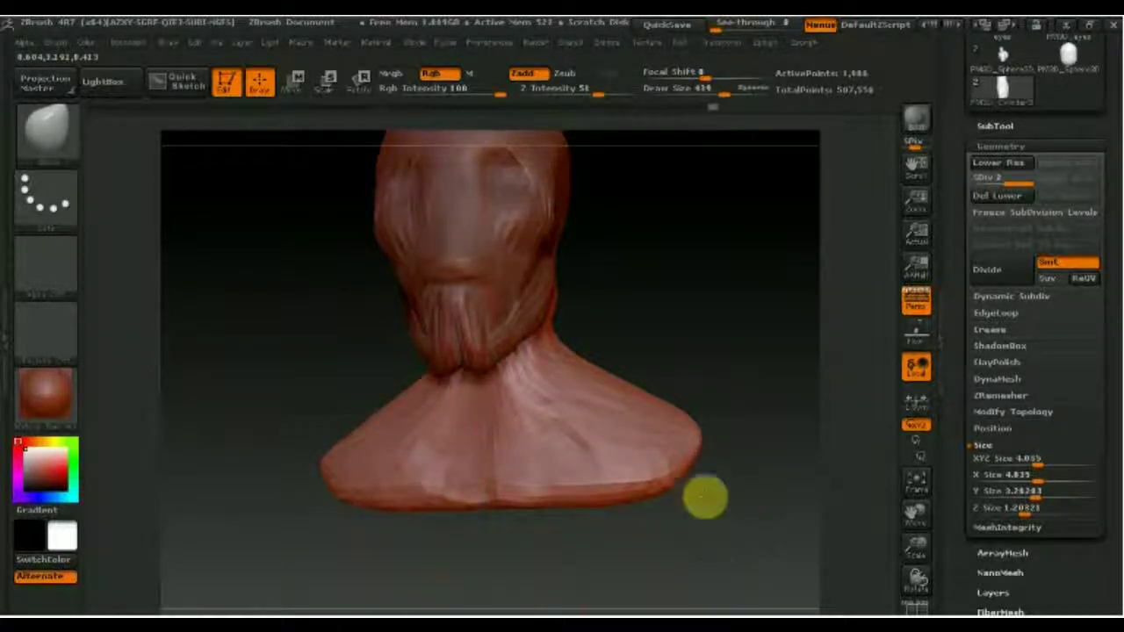
left_click_drag(705, 497, 690, 365)
mouse_move(704, 404)
left_mouse_down("alt")
mouse_move(713, 490)
mouse_move(741, 457)
mouse_move(554, 460)
left_mouse_up("alt")
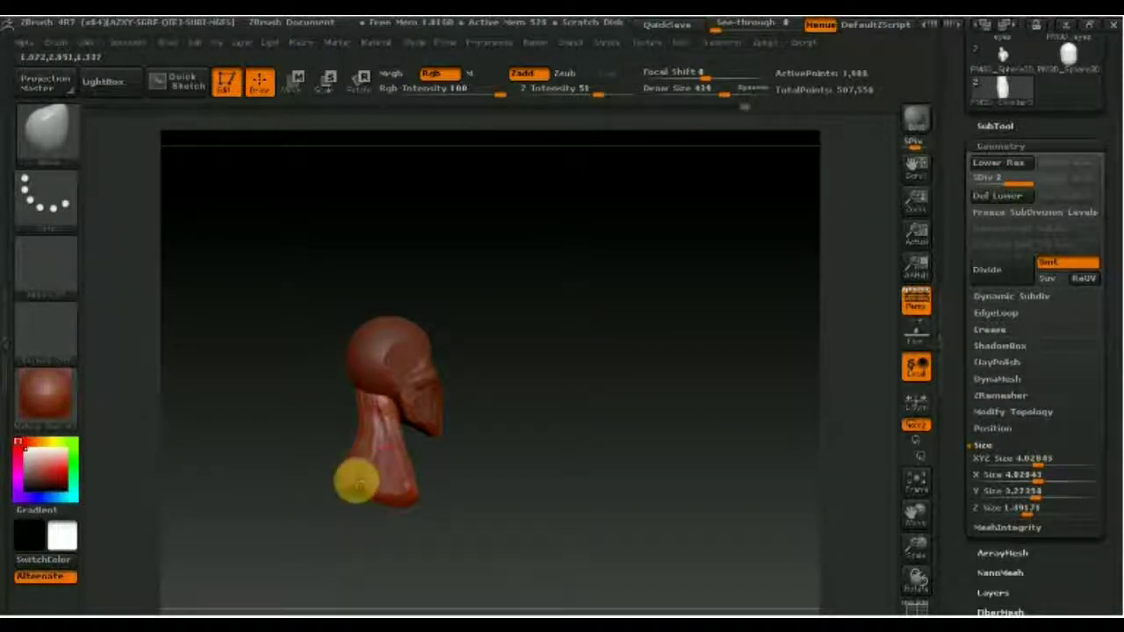
mouse_move(326, 481)
left_mouse_down()
mouse_move(387, 475)
mouse_move(389, 510)
mouse_move(369, 457)
left_mouse_up()
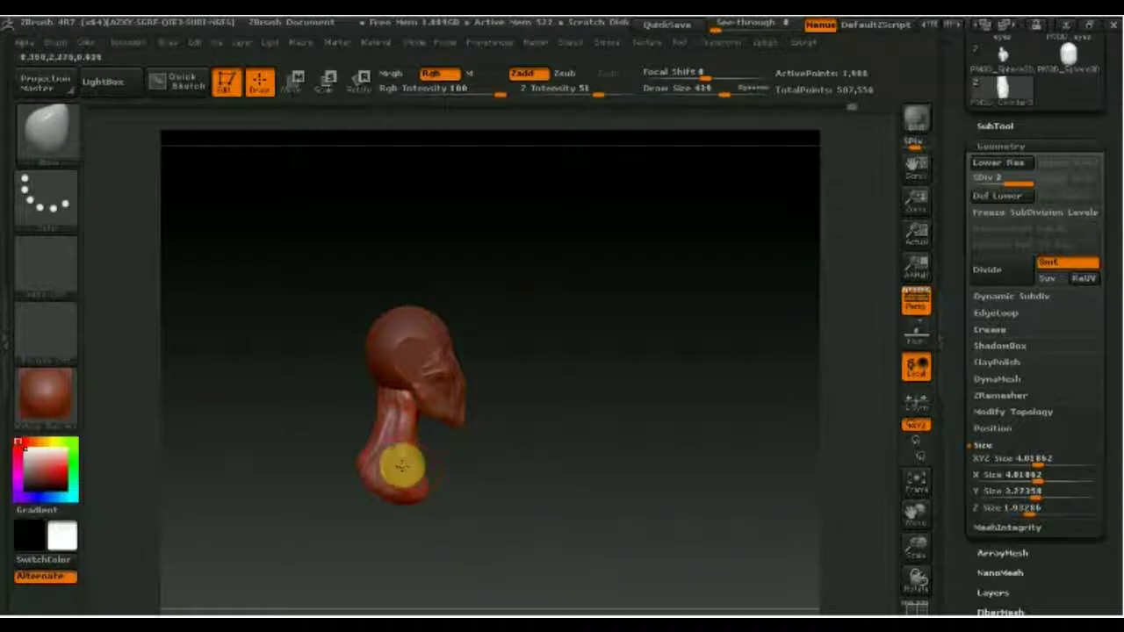
mouse_move(395, 466)
left_mouse_down()
mouse_move(417, 518)
mouse_move(674, 456)
mouse_move(642, 489)
left_mouse_up()
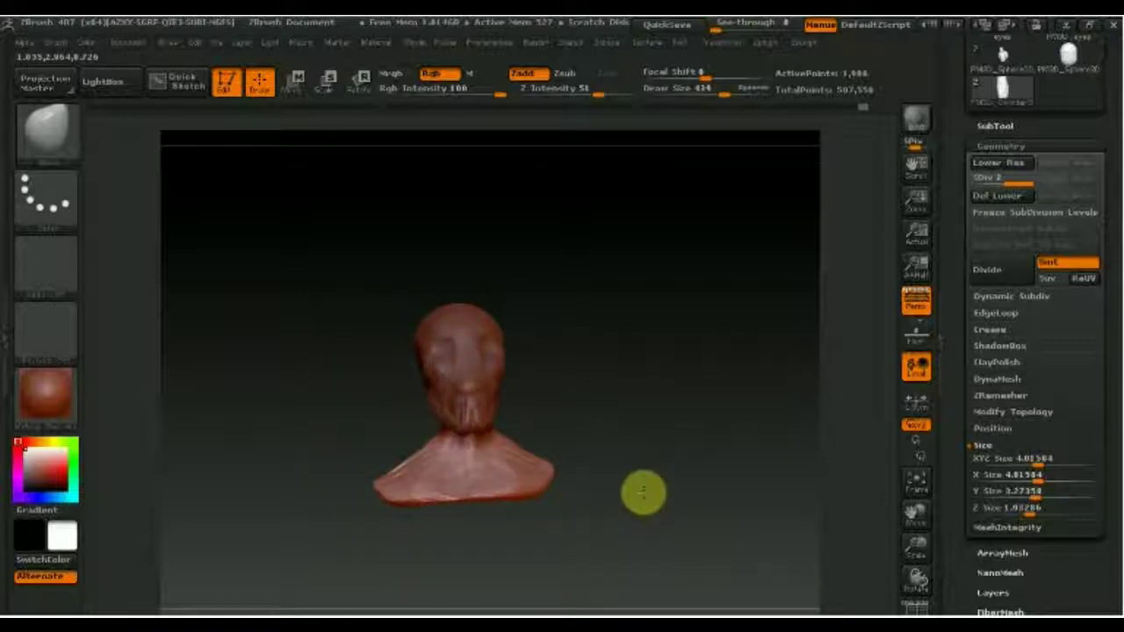
left_click(404, 482)
left_click_drag(402, 459, 370, 480)
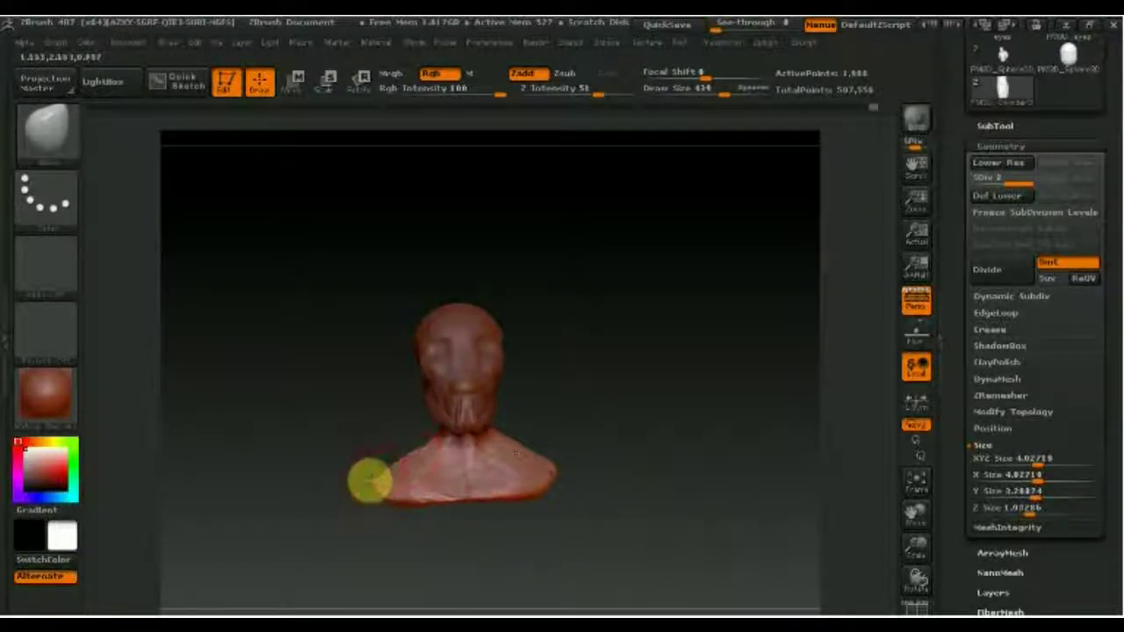
mouse_move(595, 505)
left_mouse_down()
mouse_move(612, 462)
mouse_move(459, 414)
mouse_move(537, 407)
mouse_move(473, 402)
left_mouse_up()
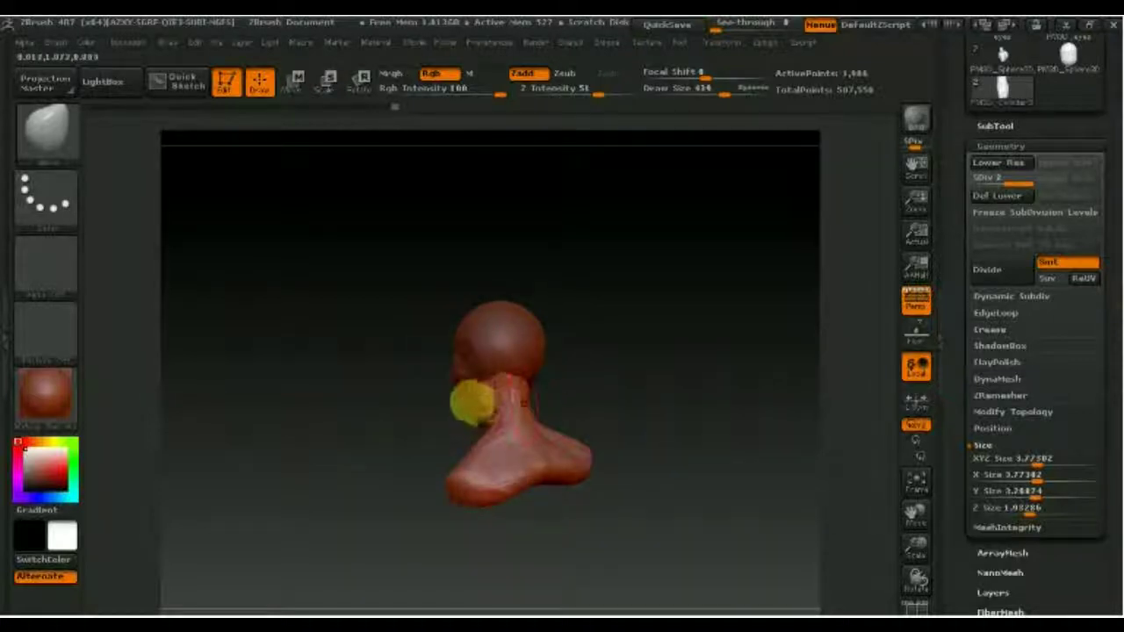
left_click(655, 44)
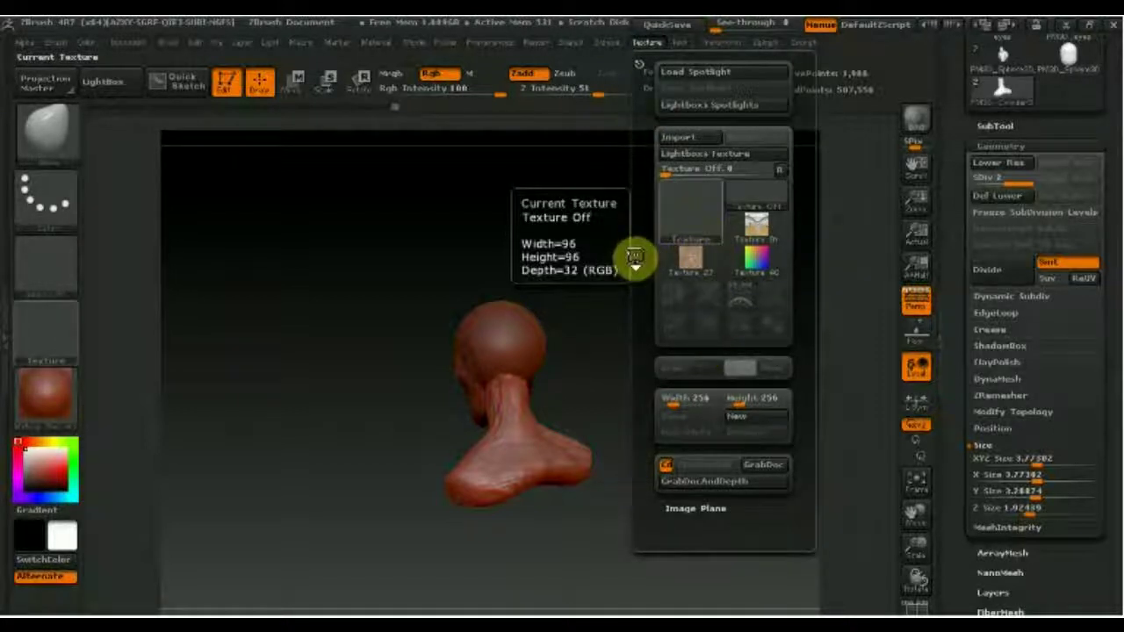
Make the golden cell-pattern Texture 02 current and add it to Spotlight.
left_click(635, 258)
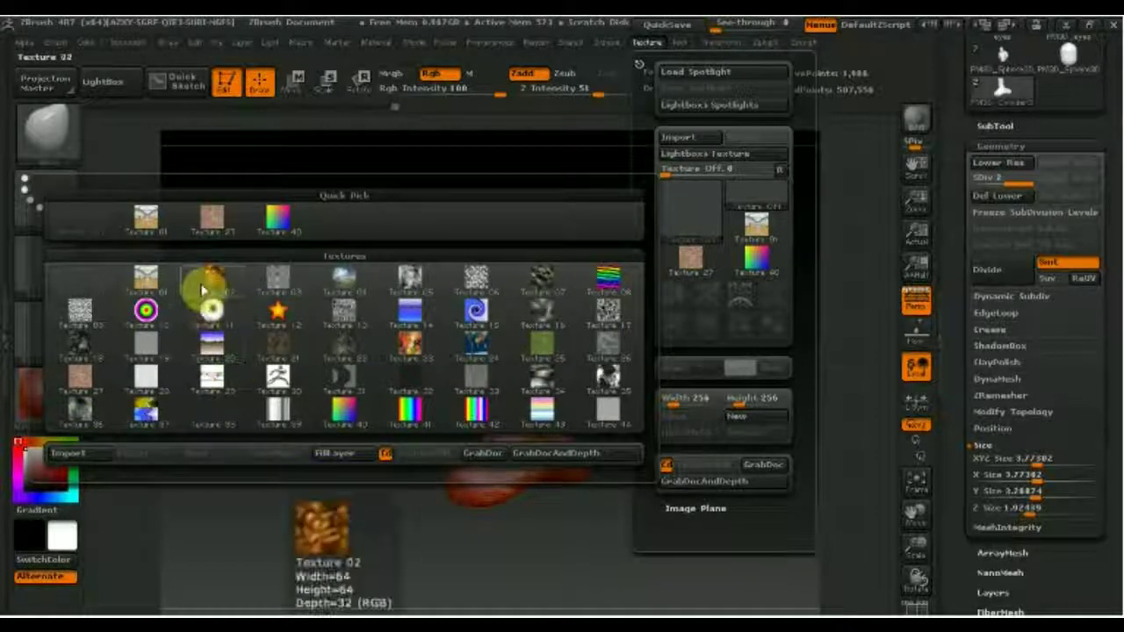
left_click(207, 281)
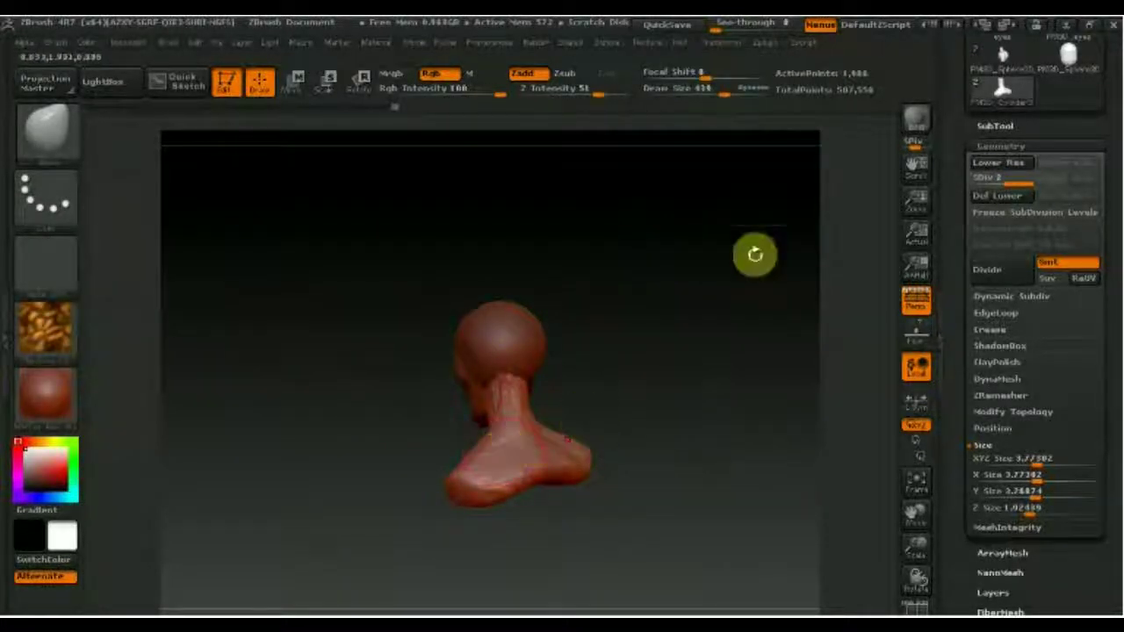
left_click(654, 44)
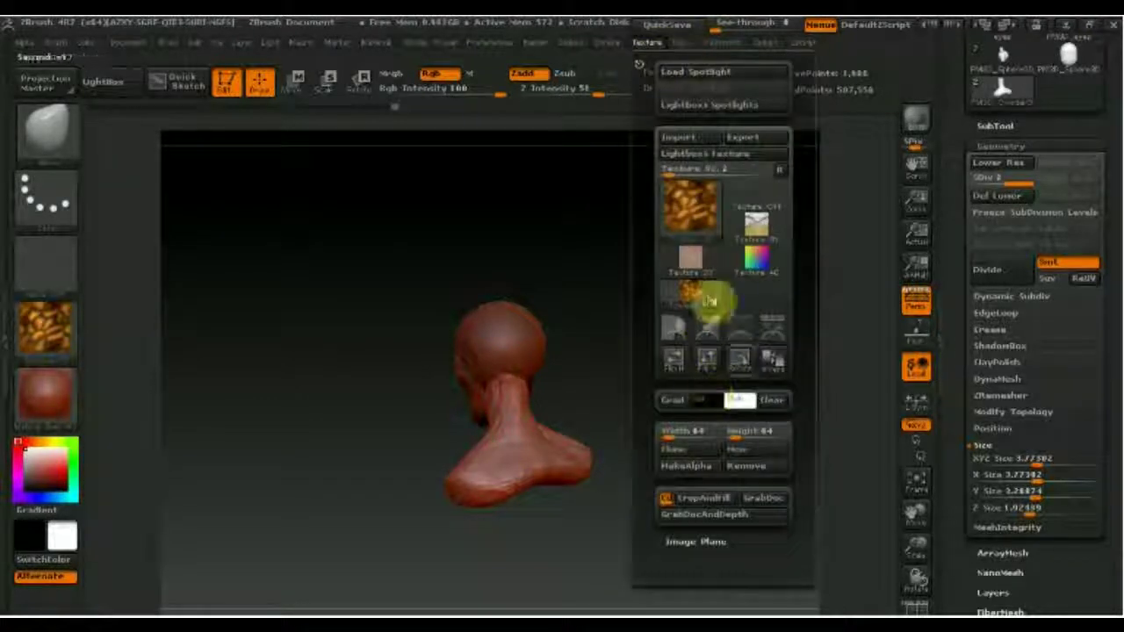
left_click(776, 334)
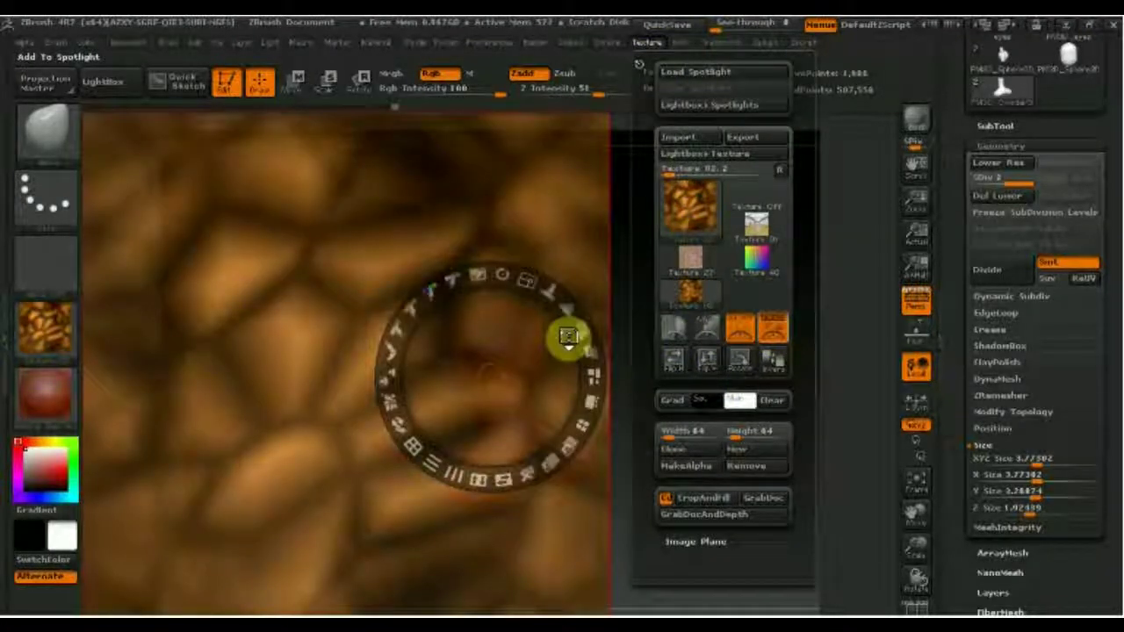
left_click(104, 82)
left_click(104, 84)
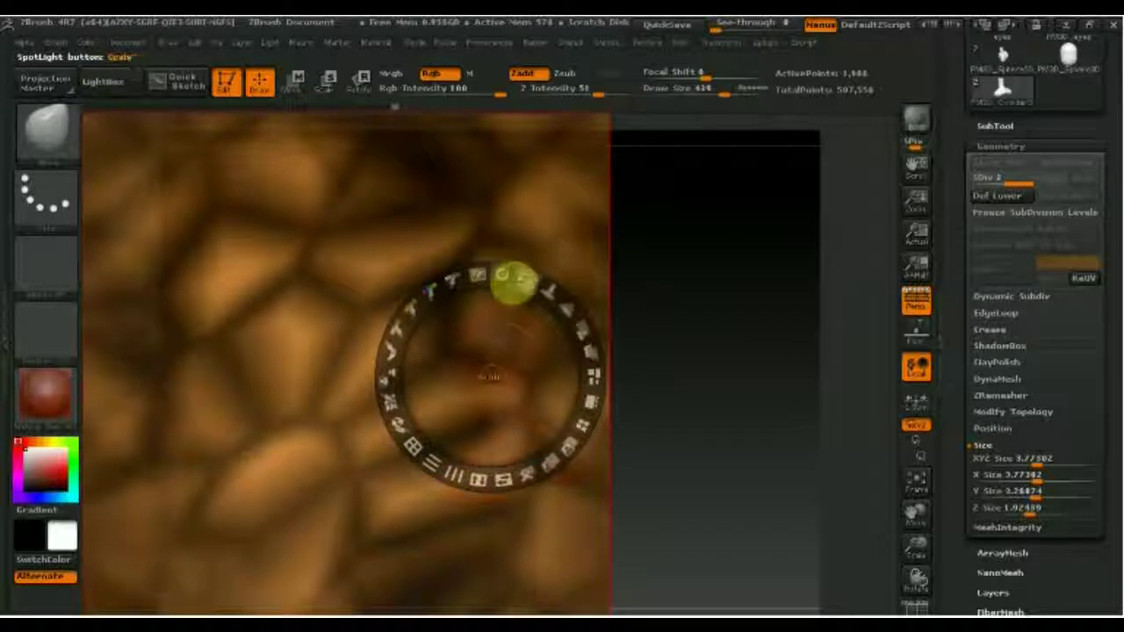
Shrink the Spotlight image into the top-left corner and hide the dial with Z.
mouse_move(426, 271)
left_mouse_down()
mouse_move(431, 319)
mouse_move(263, 180)
mouse_move(283, 209)
left_mouse_up()
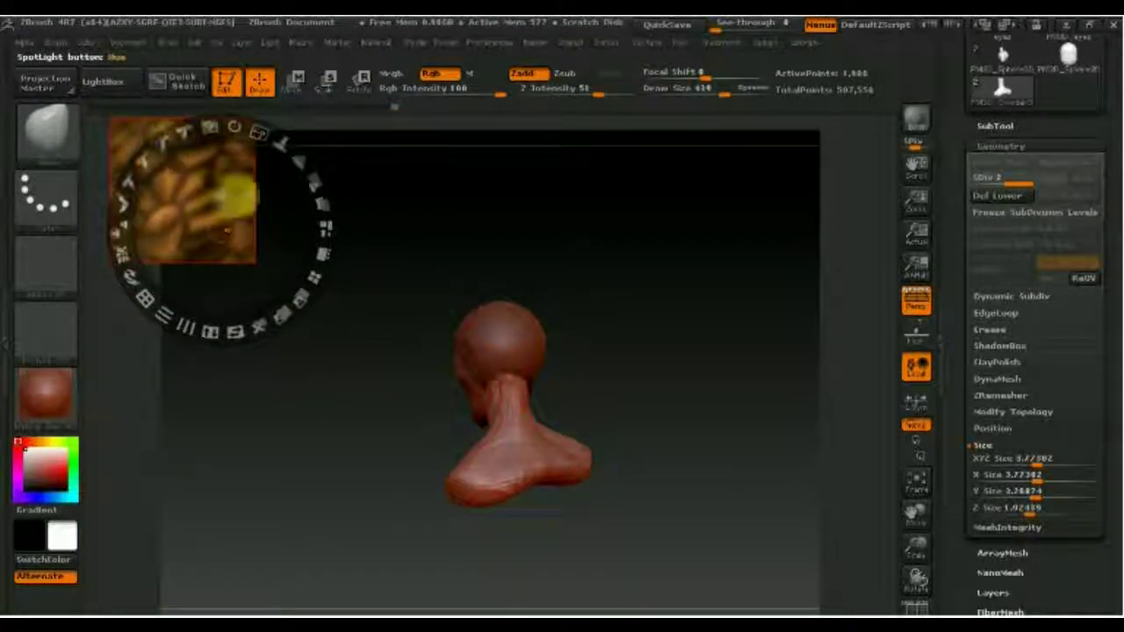
key("z")
mouse_move(664, 336)
left_mouse_down()
mouse_move(755, 374)
mouse_move(761, 366)
left_mouse_up()
mouse_move(695, 424)
left_mouse_down()
mouse_move(728, 340)
mouse_move(740, 502)
mouse_move(677, 492)
mouse_move(751, 420)
mouse_move(753, 440)
mouse_move(720, 447)
left_mouse_up()
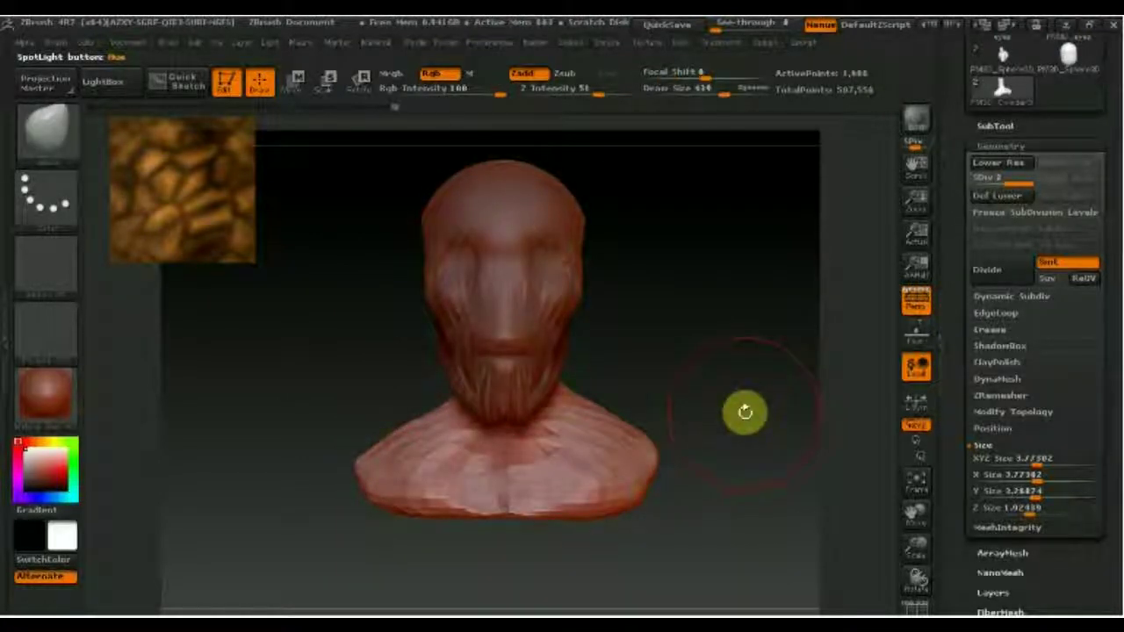